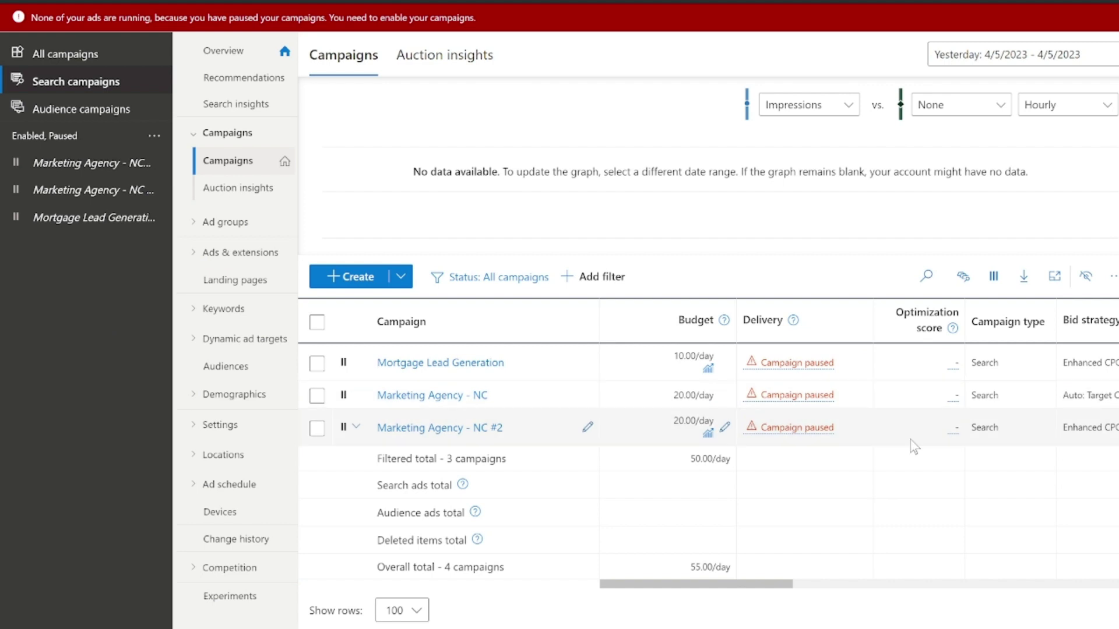
Open the Keyword Planner and get performance and cost estimates for the keywords [mortgage company] and "mortgage company"
click(883, 3)
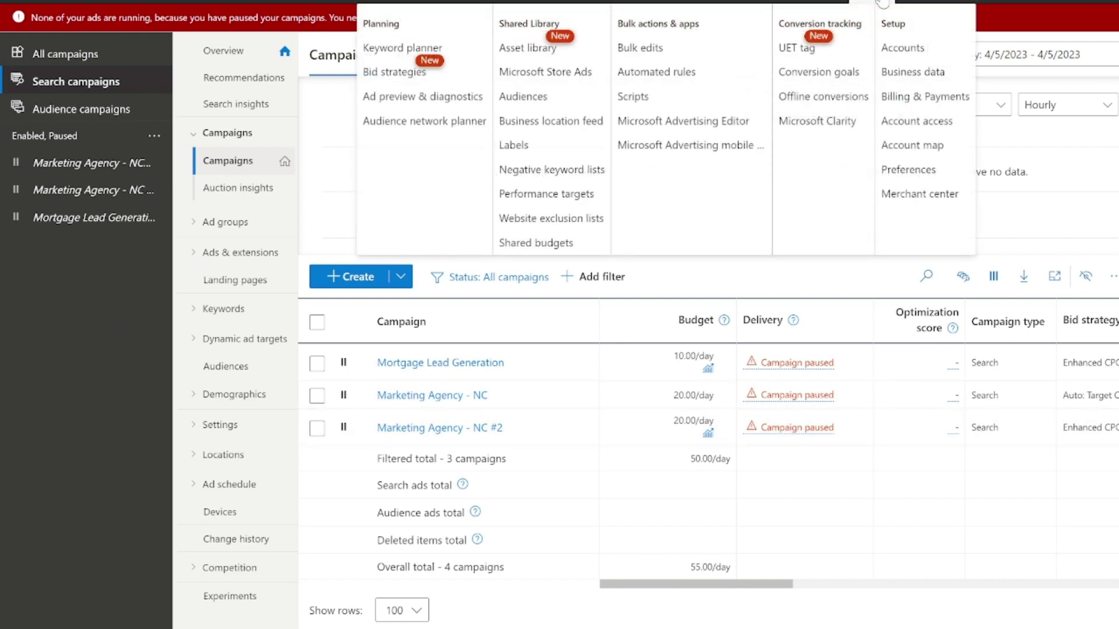
click(430, 56)
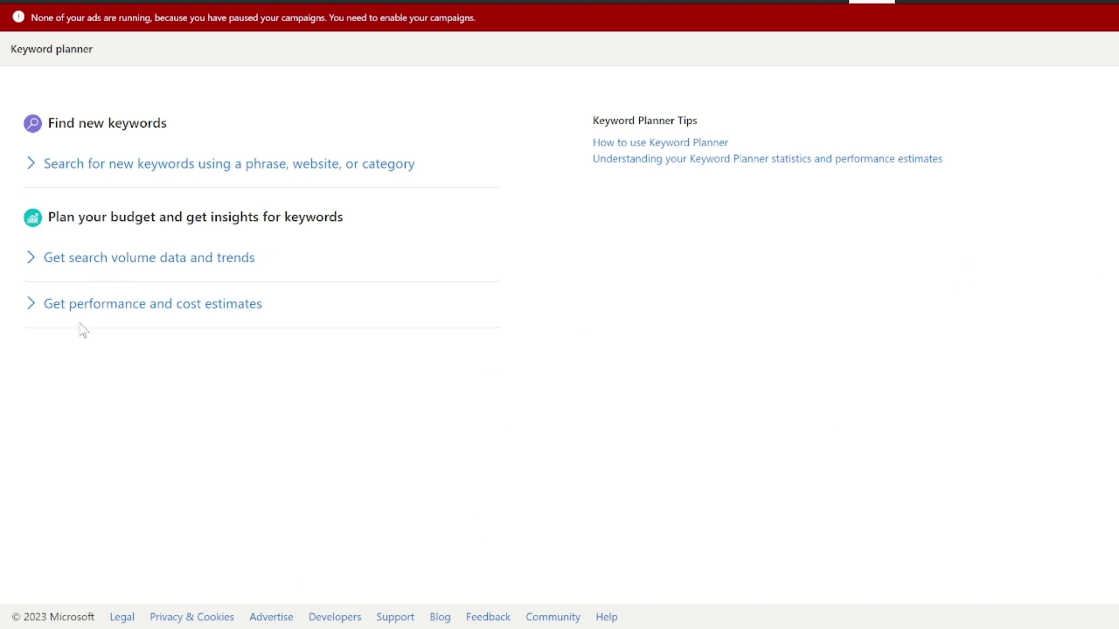
click(90, 304)
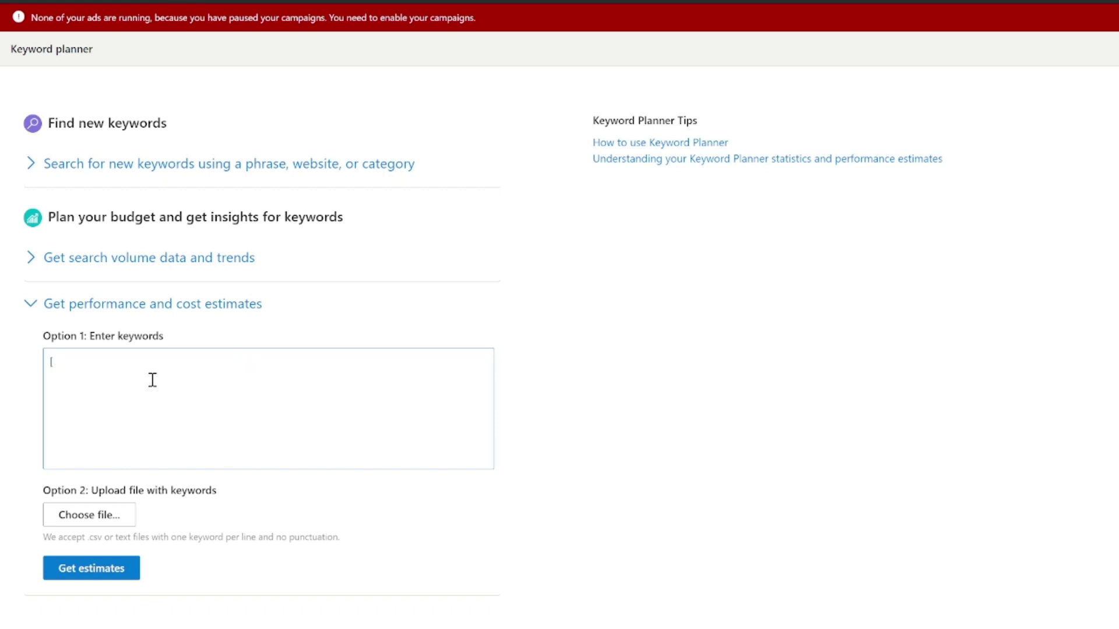
text(mortgage company])
key(Return)
text("mortgag)
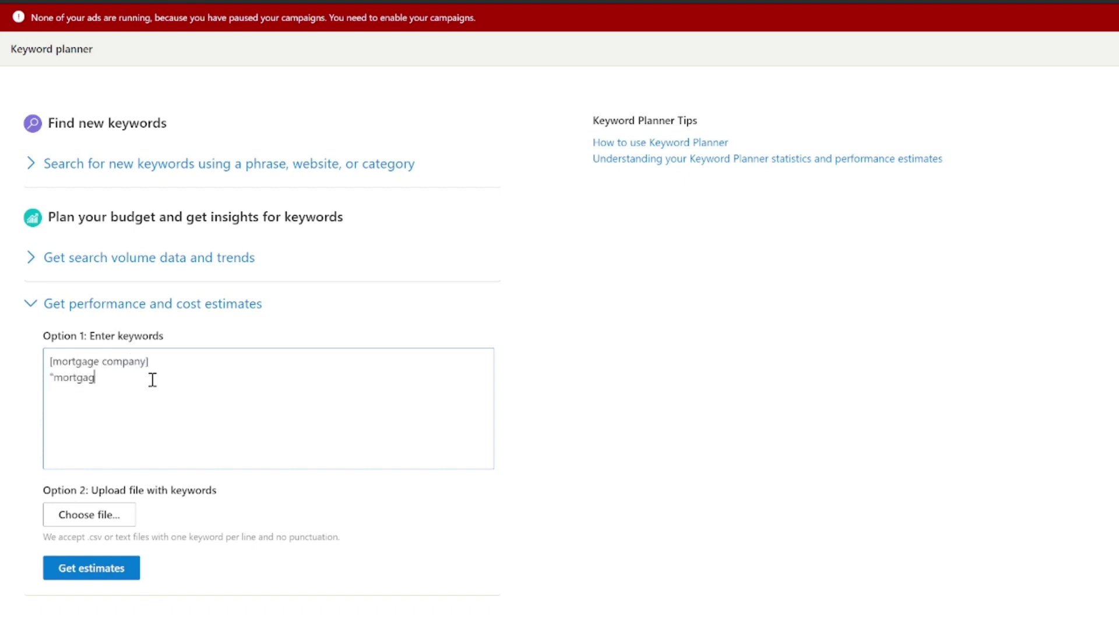
text(e company)
click(127, 579)
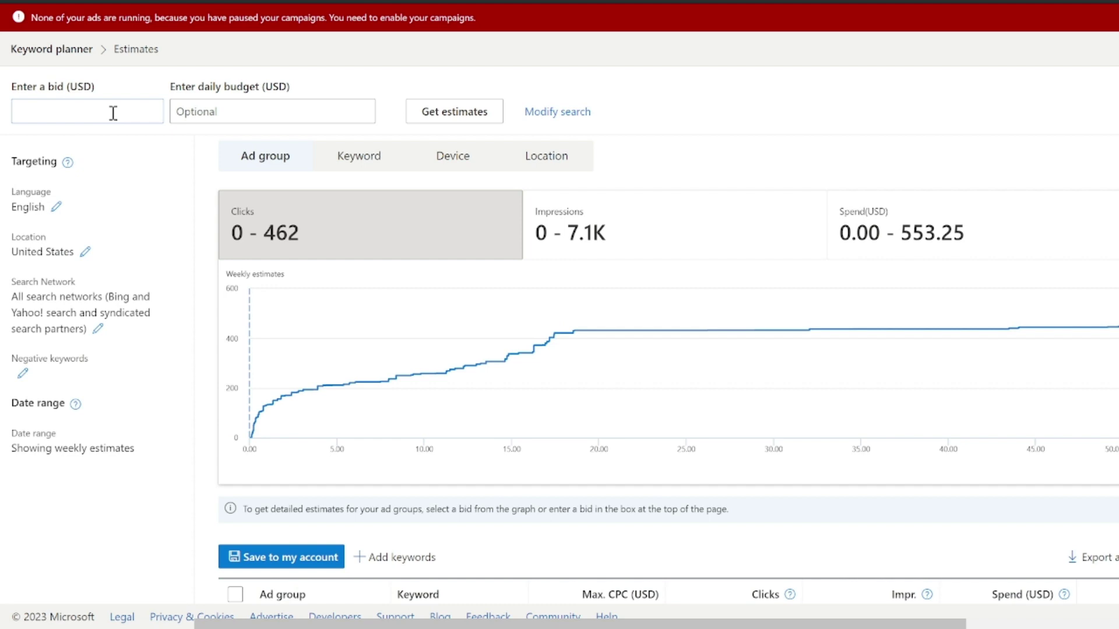
Get estimates for a bid of 10 USD and review the graph and the ad group's click, spend, CTR and CPC columns
click(113, 113)
text(10)
click(494, 119)
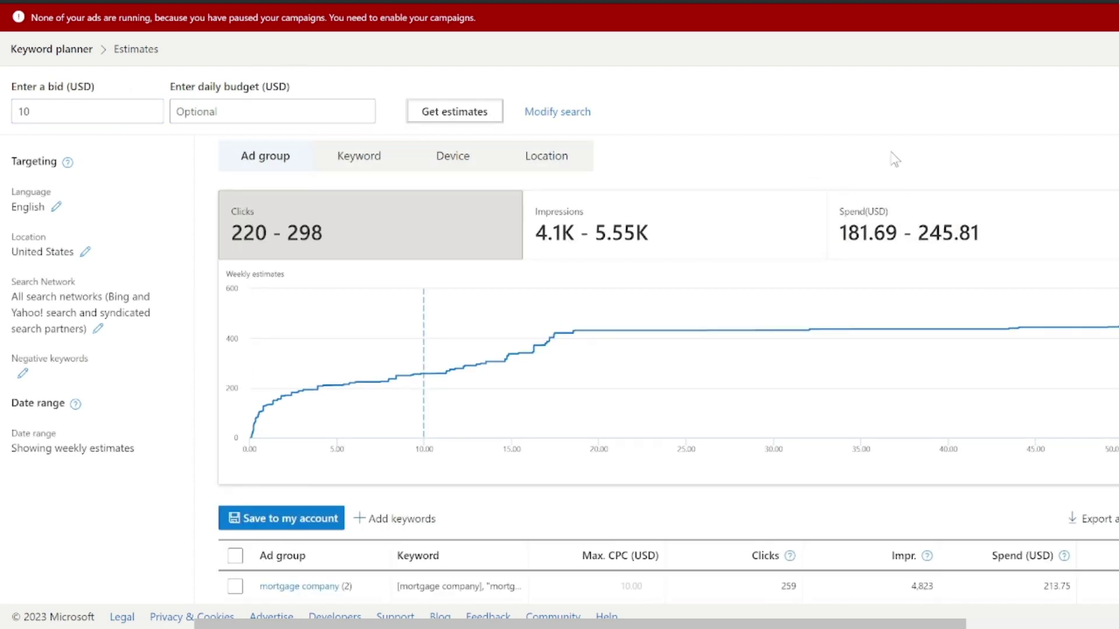
scroll(728, 507, down, 2)
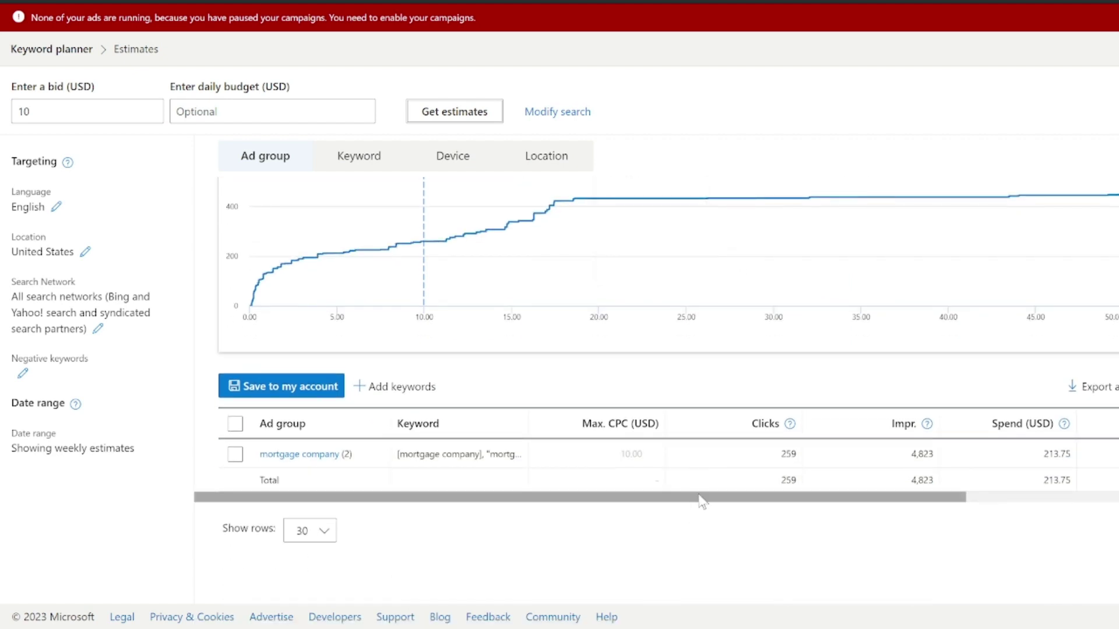
drag(462, 498, 671, 500)
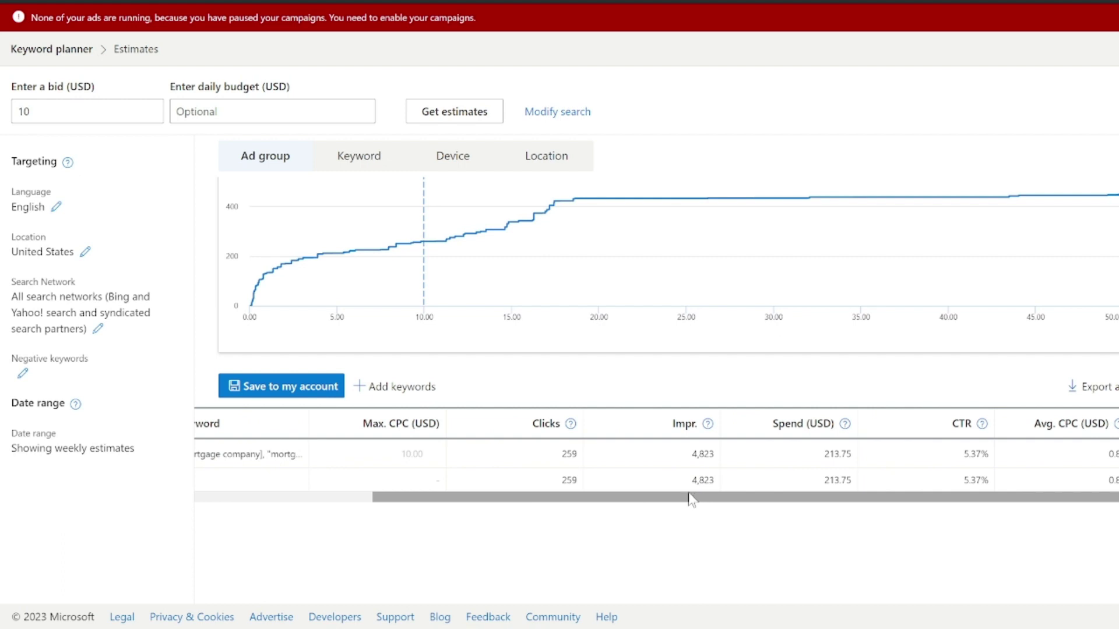
drag(664, 497, 315, 460)
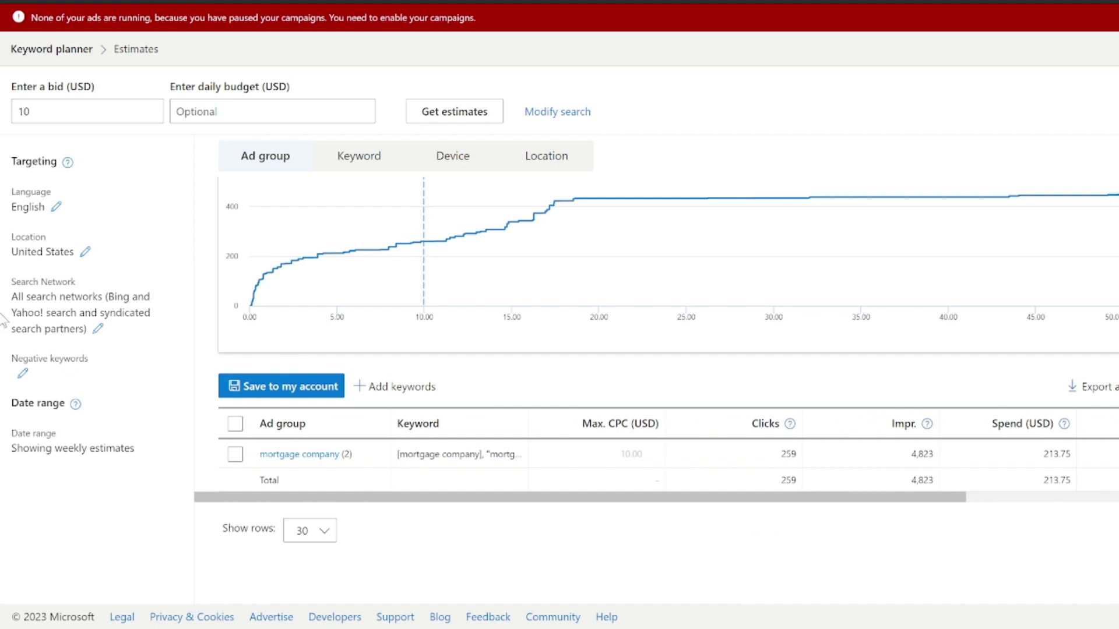
mouse_move(359, 291)
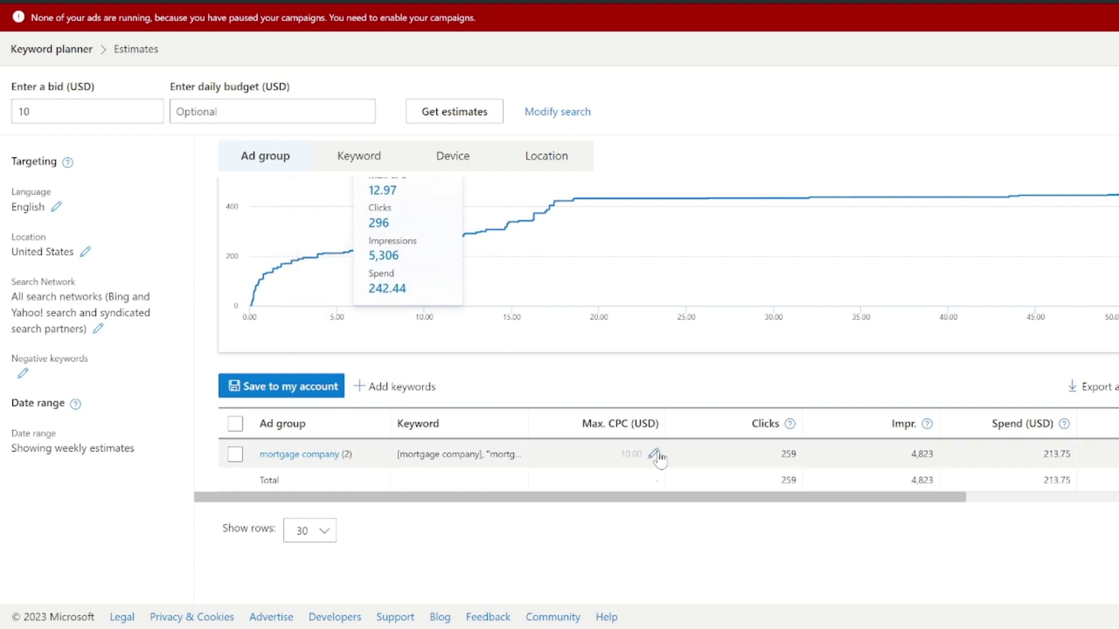
drag(652, 498, 969, 516)
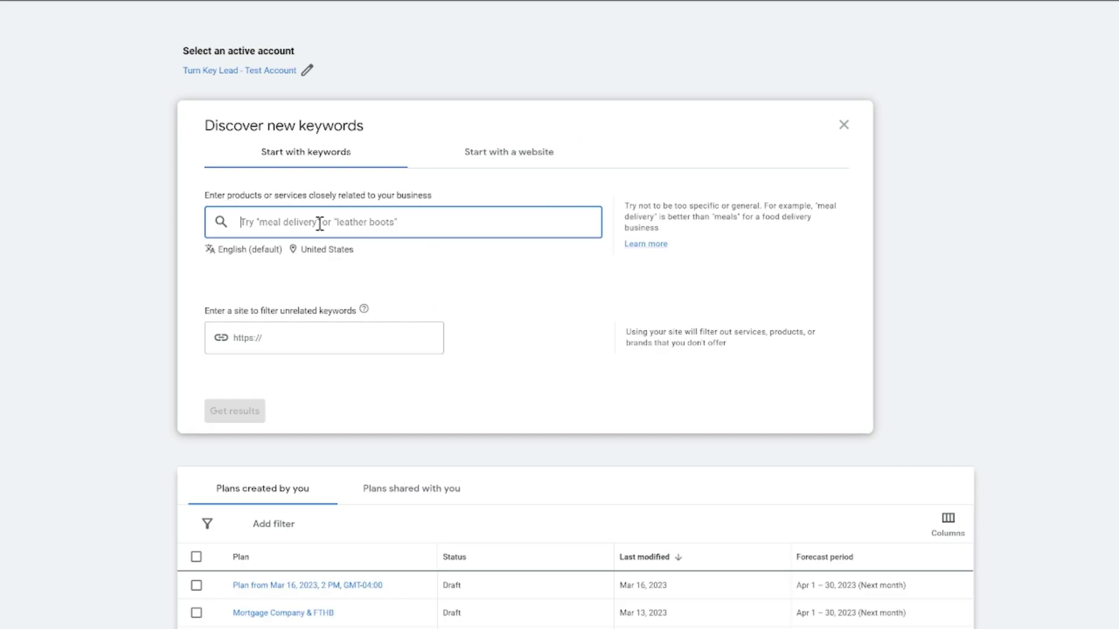
In Google Ads Keyword Planner, discover new keywords for "mortgage company" and return to the keyword ideas after a glance at the forecast
text(mo)
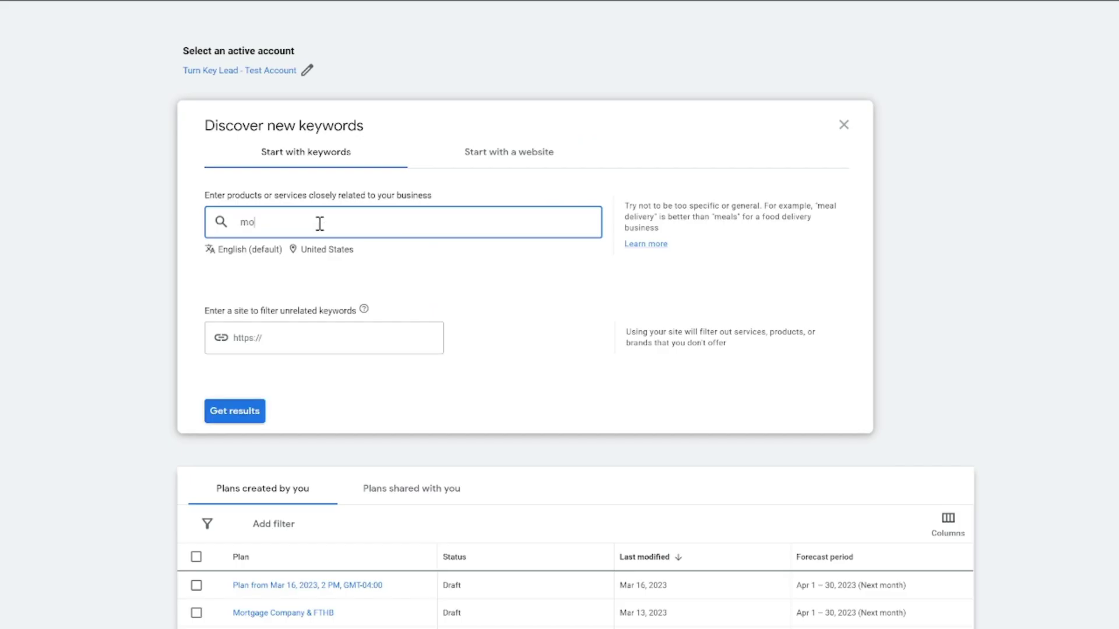
text(rtgage company)
key(Return)
click(248, 415)
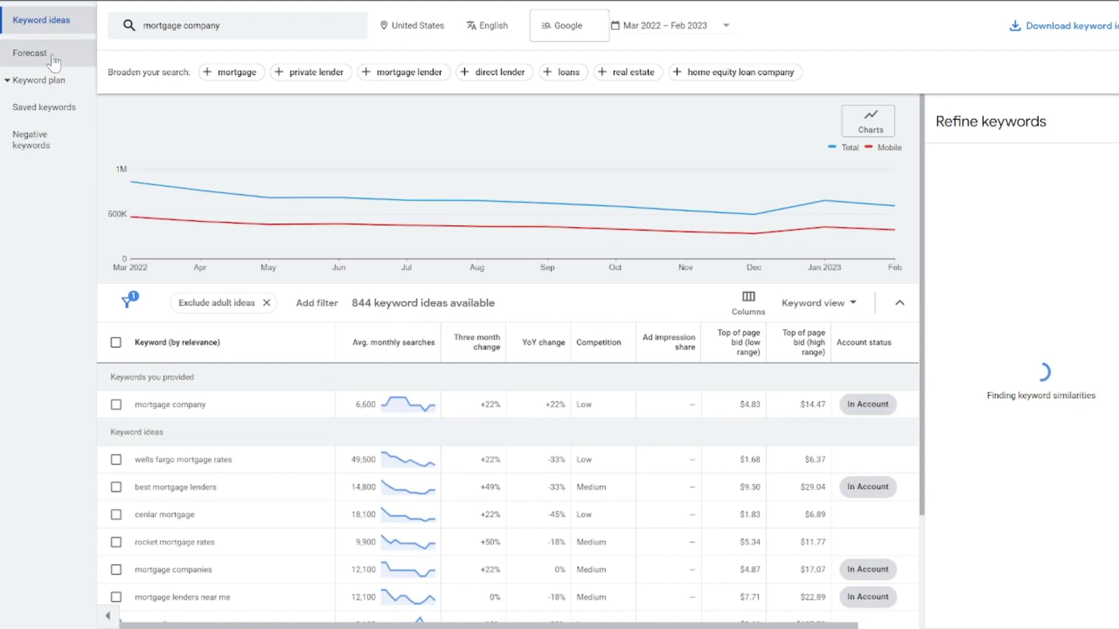
click(55, 60)
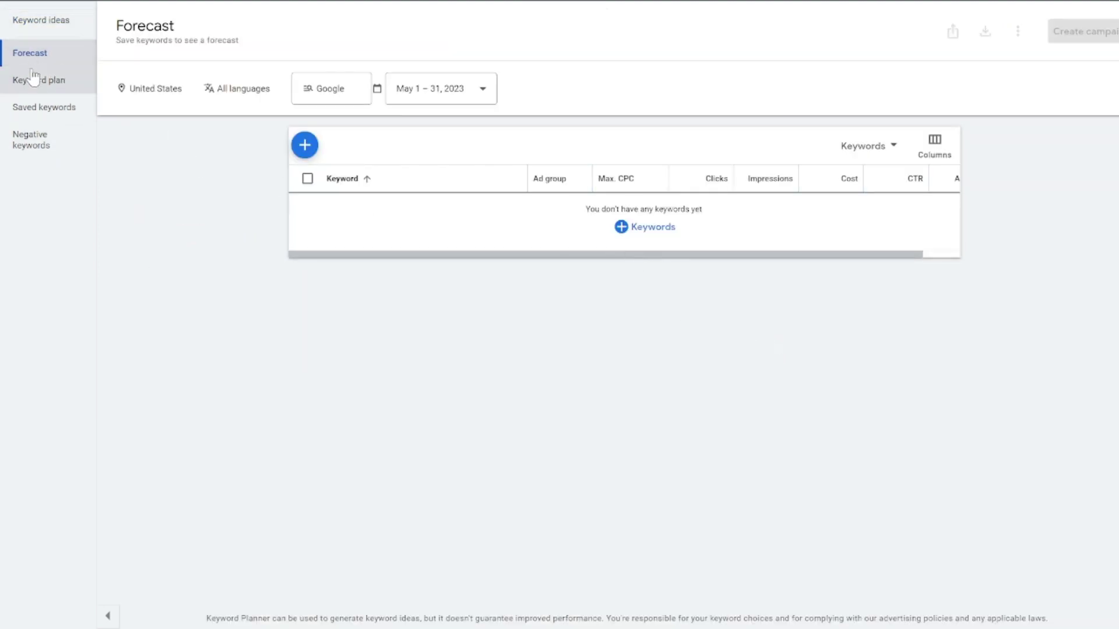
click(36, 18)
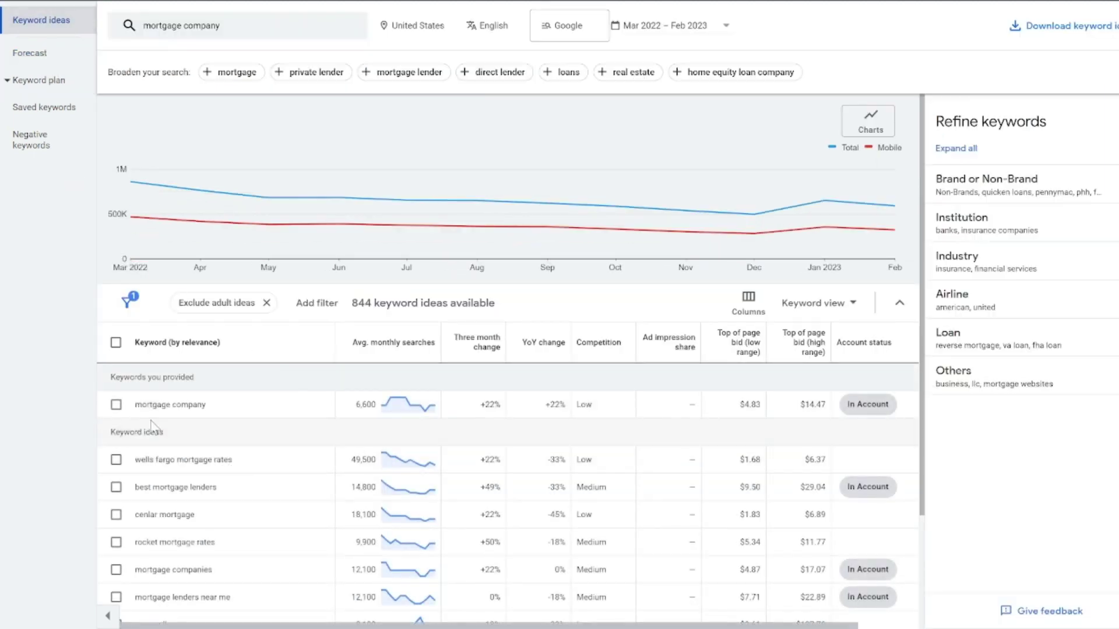
Add the keyword "mortgage company" to the plan, once as phrase match and once as exact match
click(116, 405)
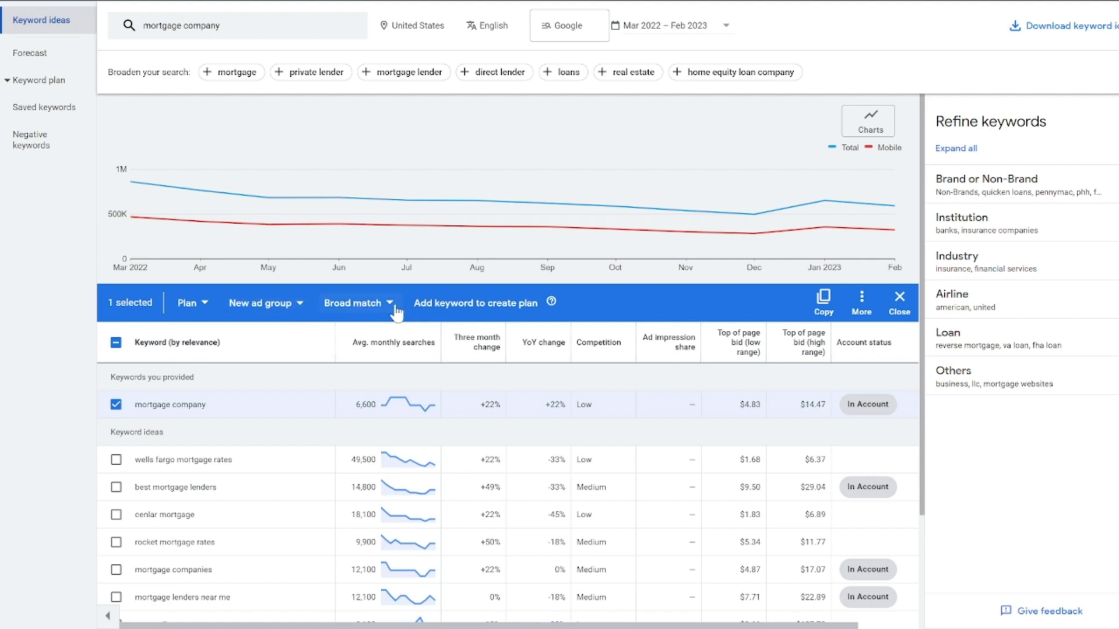
click(396, 313)
click(356, 364)
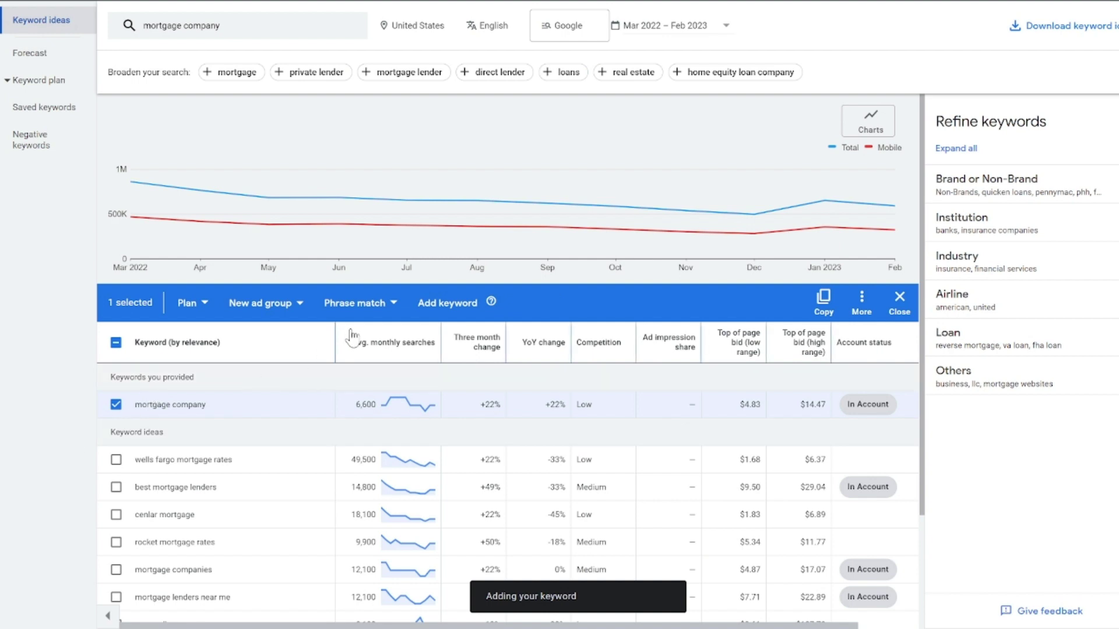
click(116, 405)
click(341, 302)
click(338, 399)
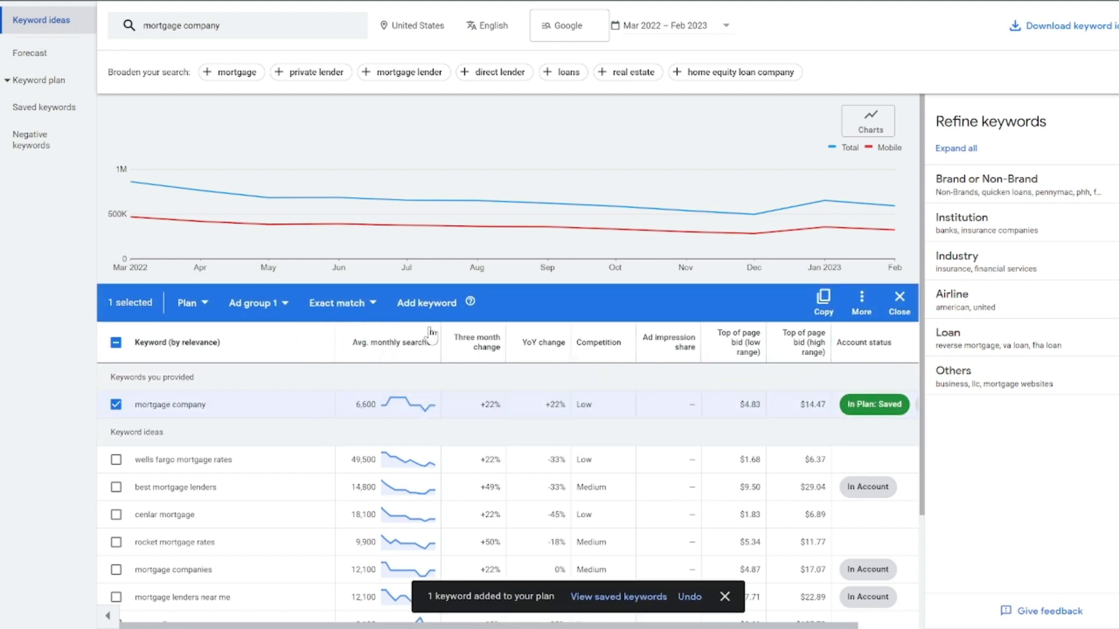
click(428, 303)
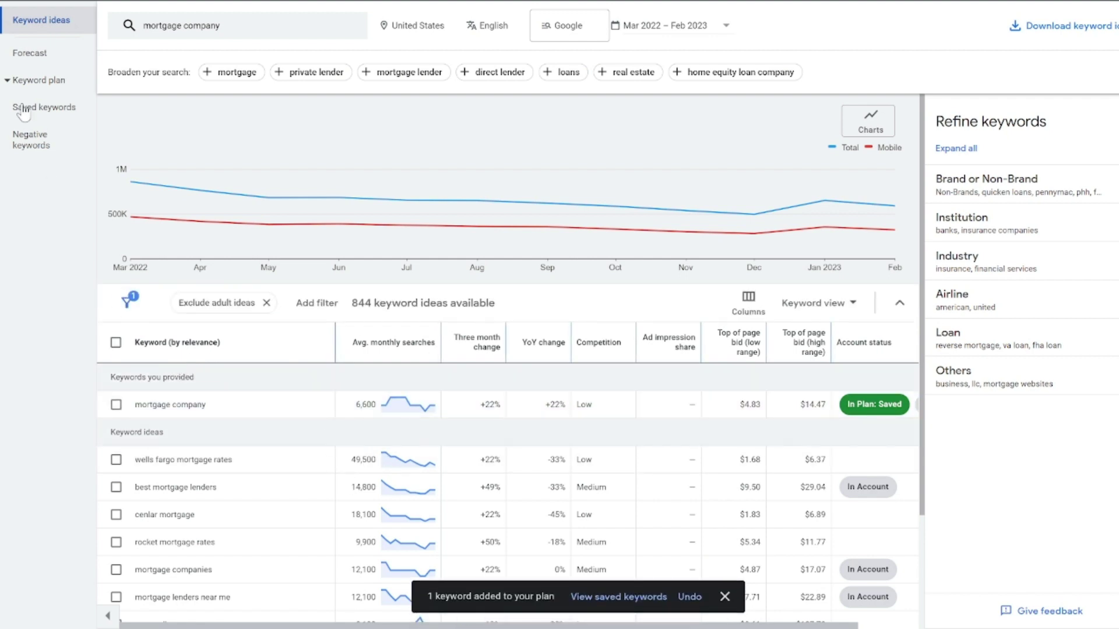
Open the plan's forecast and examine the average CPC and average CPA
click(26, 53)
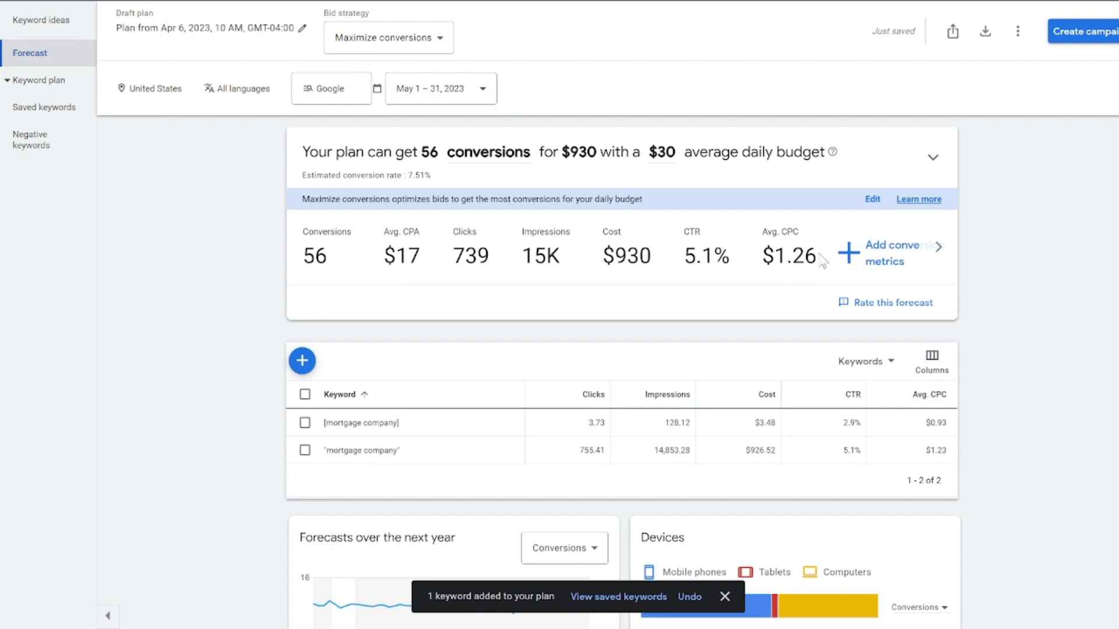
drag(819, 260, 757, 267)
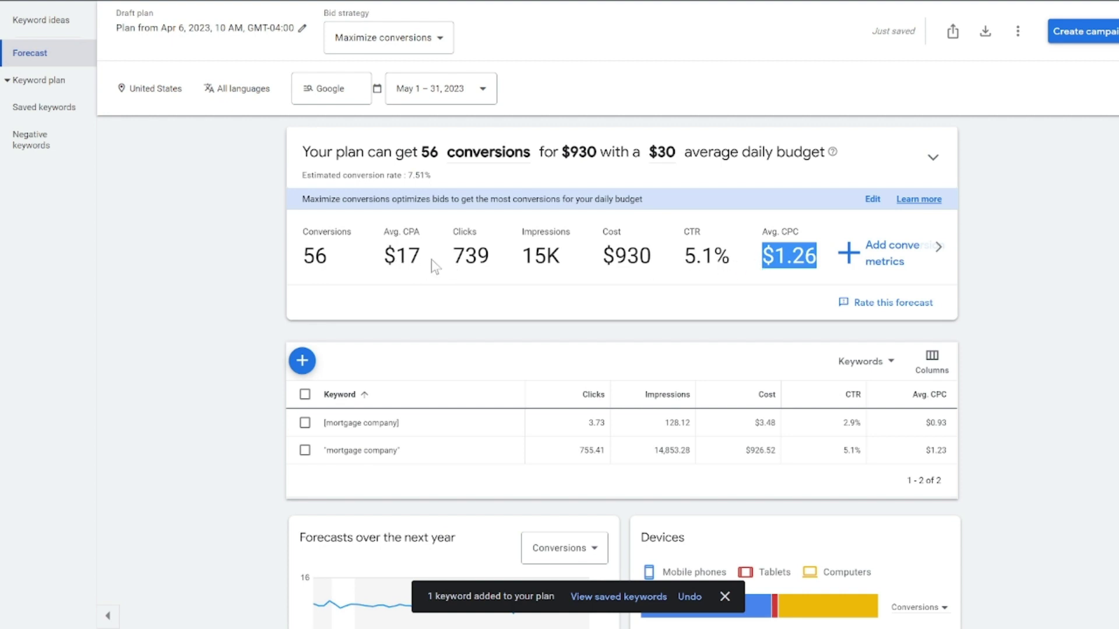
drag(432, 266, 348, 282)
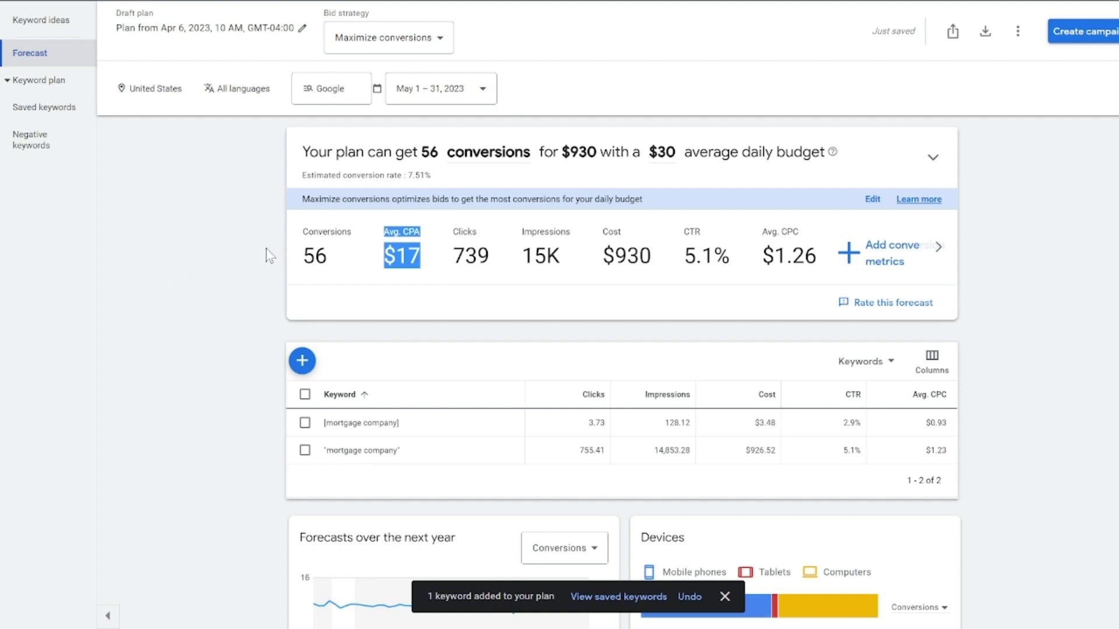
click(236, 241)
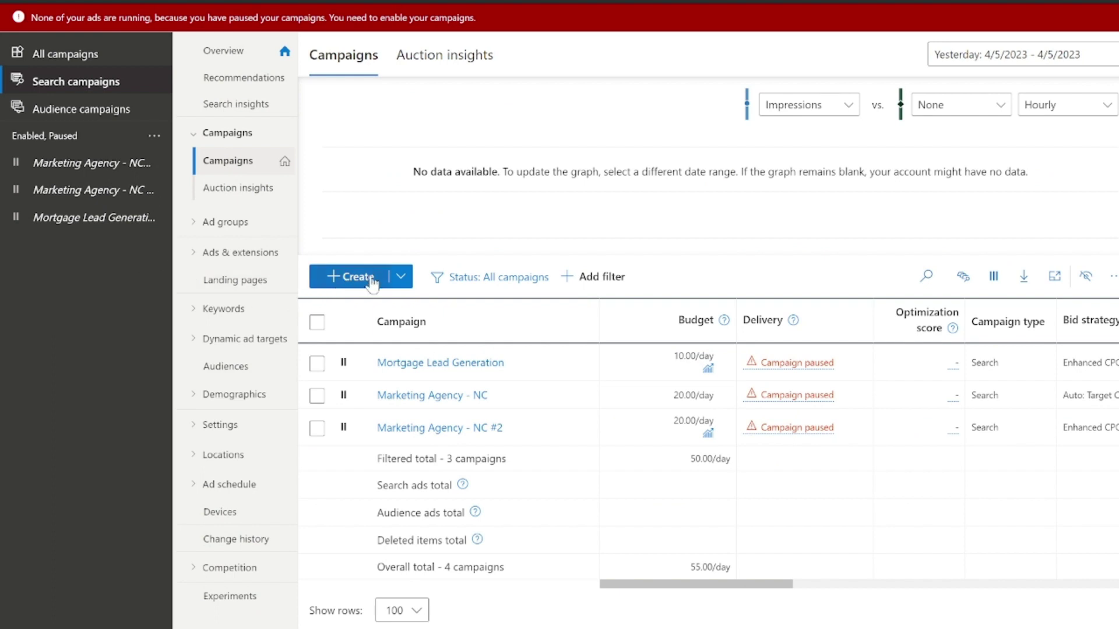
Back in Microsoft Advertising, create a campaign with the goal "Visits to my website" and the ad type Search ads
click(350, 277)
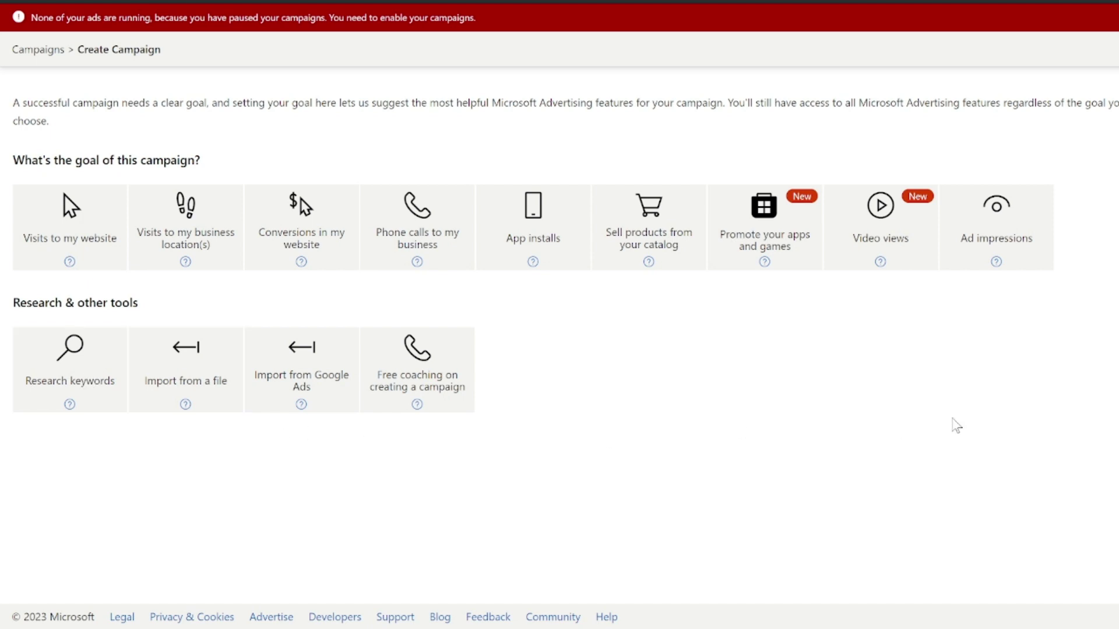
click(102, 246)
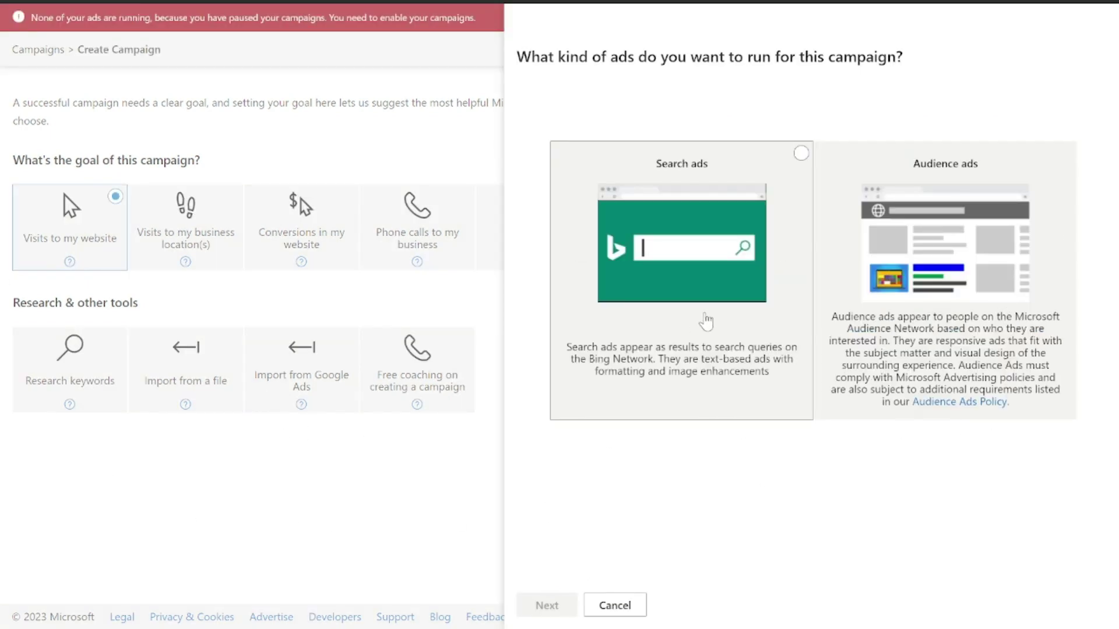
click(706, 320)
click(556, 608)
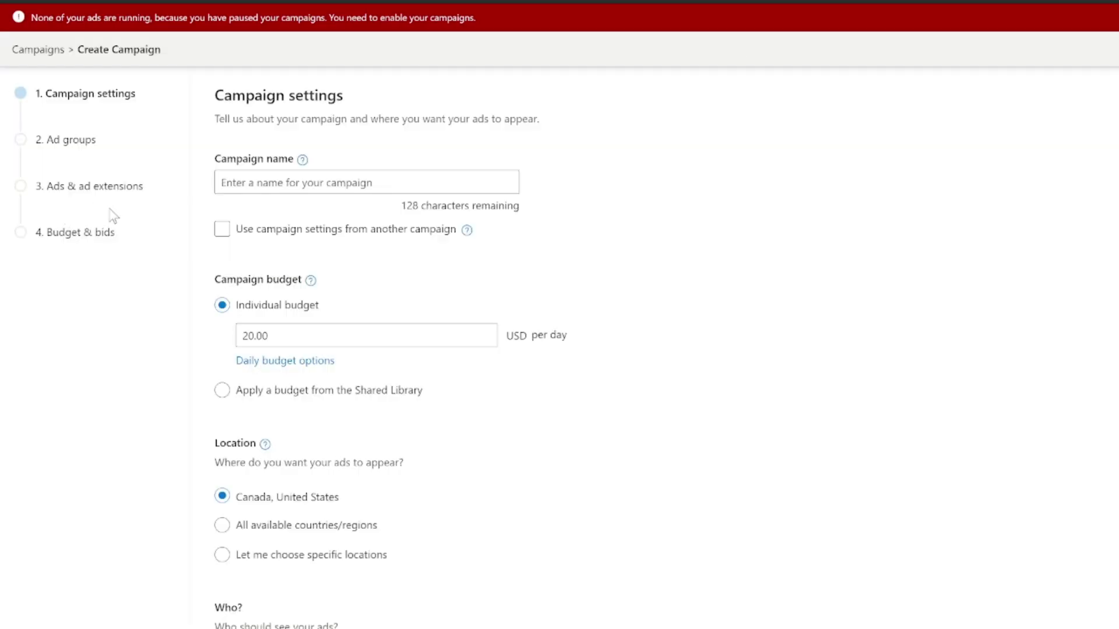
Name the campaign "Purchase - Mortgage - California"
text(Mort)
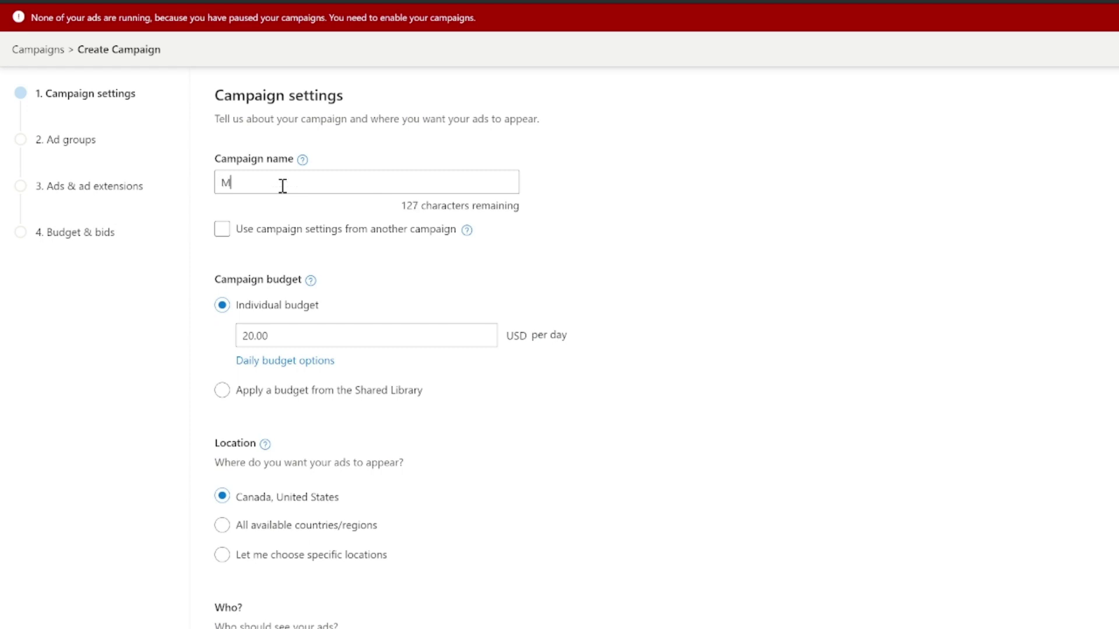
key(BackSpace)
key(BackSpace)
key(BackSpace)
key(BackSpace)
text(Purchase )
text(M)
key(BackSpace)
text(- Mortgage - )
text(N)
text(alifornia)
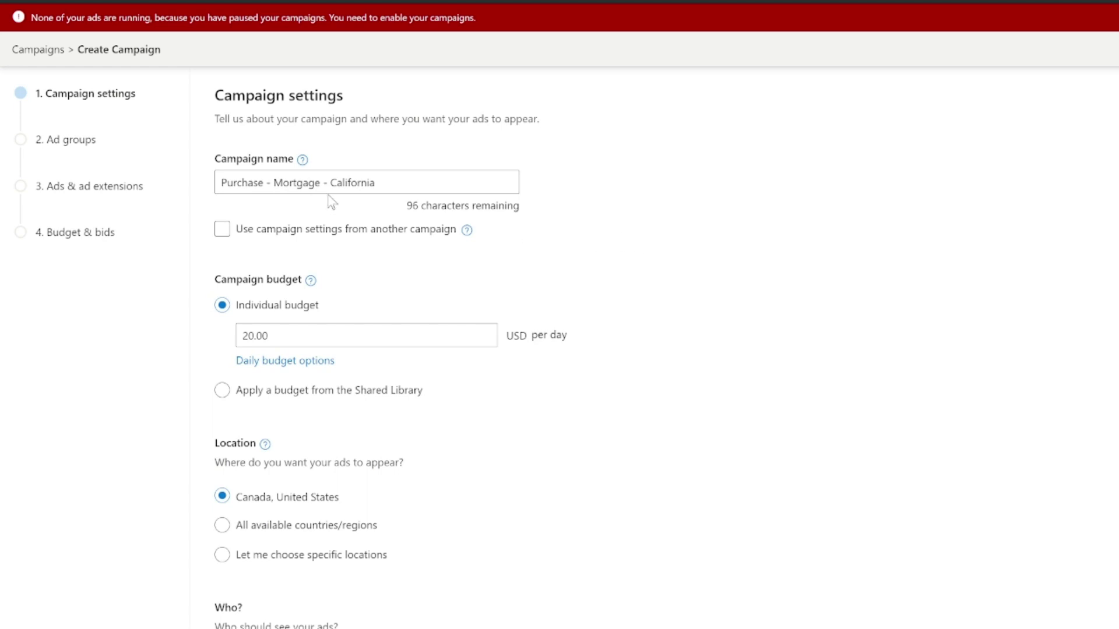
click(353, 227)
click(353, 227)
scroll(360, 177, down, 2)
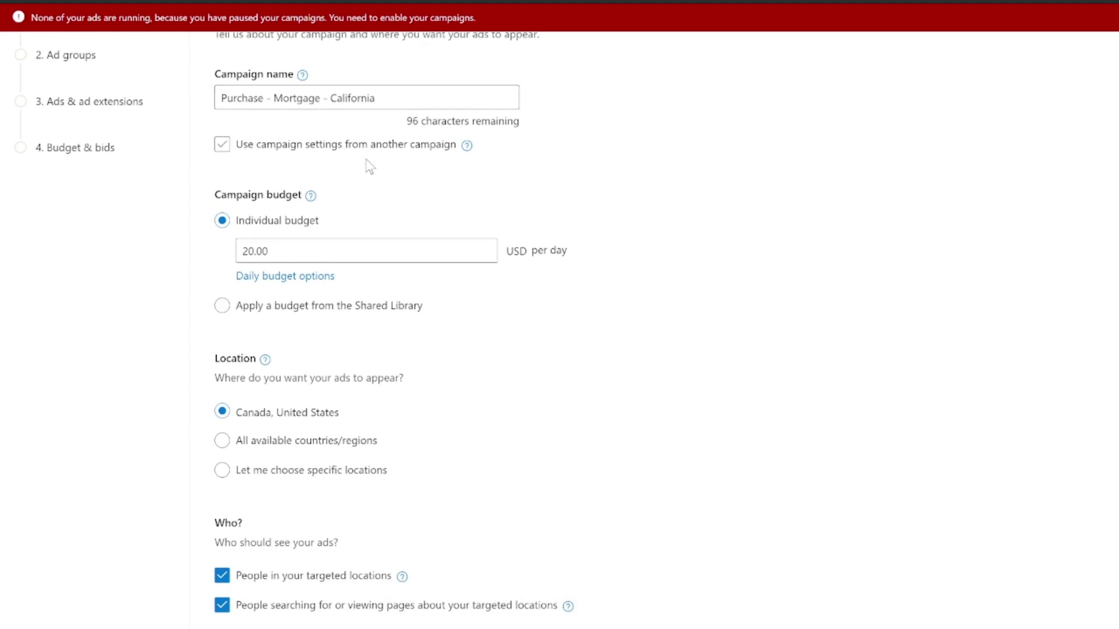
scroll(368, 169, down, 1)
scroll(288, 172, down, 2)
scroll(299, 170, up, 4)
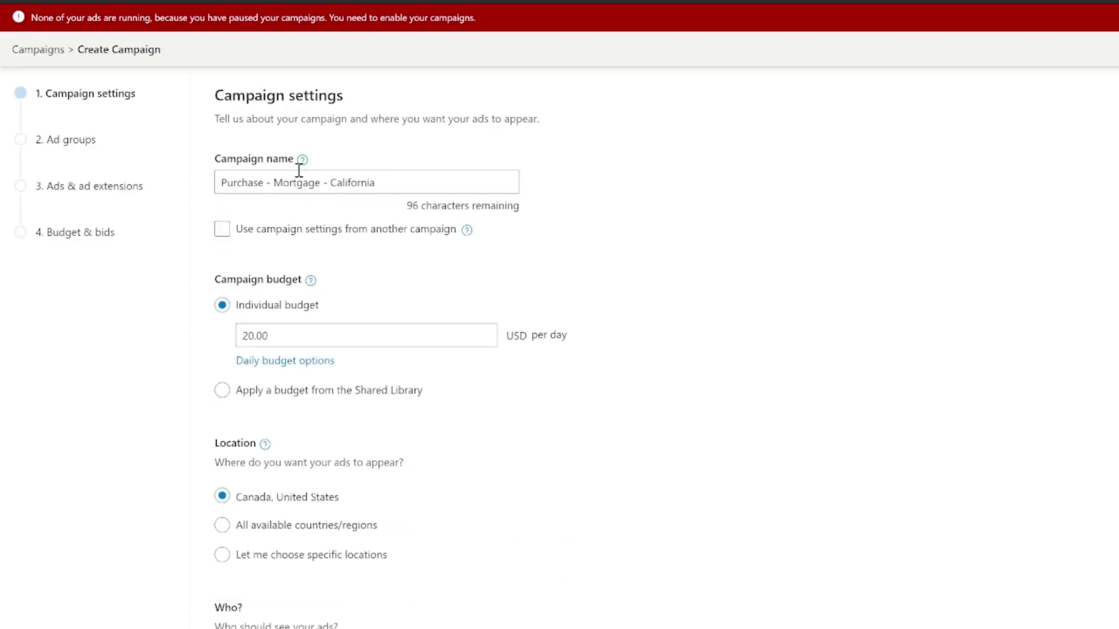
Set the campaign's individual budget to 100 USD per day
click(310, 339)
scroll(327, 336, down, 2)
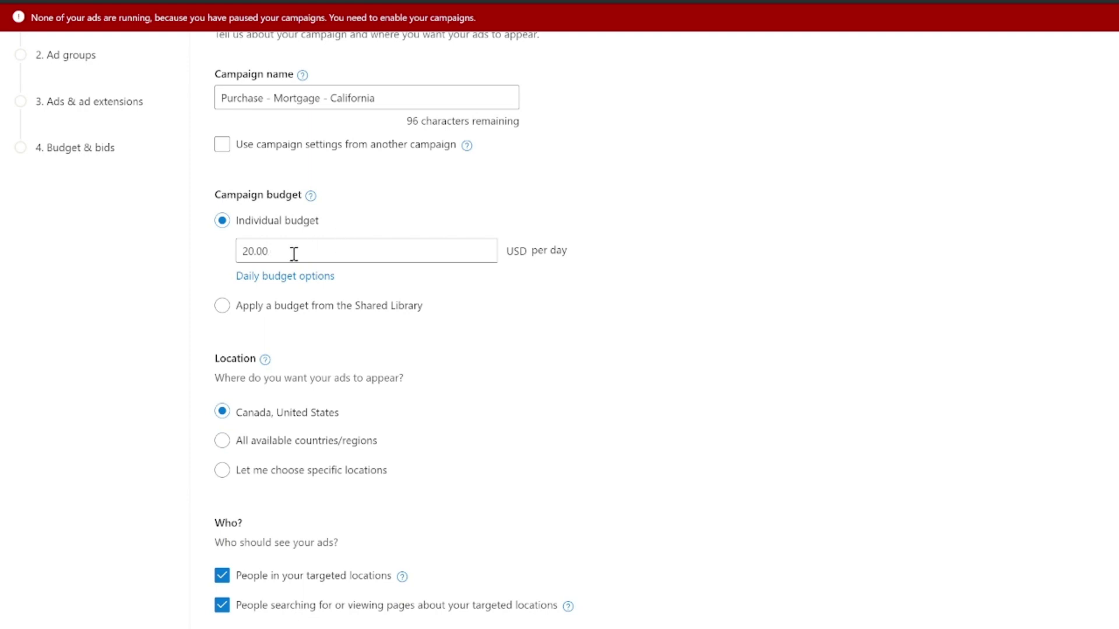
drag(292, 252, 238, 264)
scroll(238, 263, down, 2)
scroll(287, 204, up, 2)
text(100)
Choose specific locations for the campaign and target the state of California, United States
scroll(250, 407, down, 2)
click(223, 387)
scroll(501, 402, down, 3)
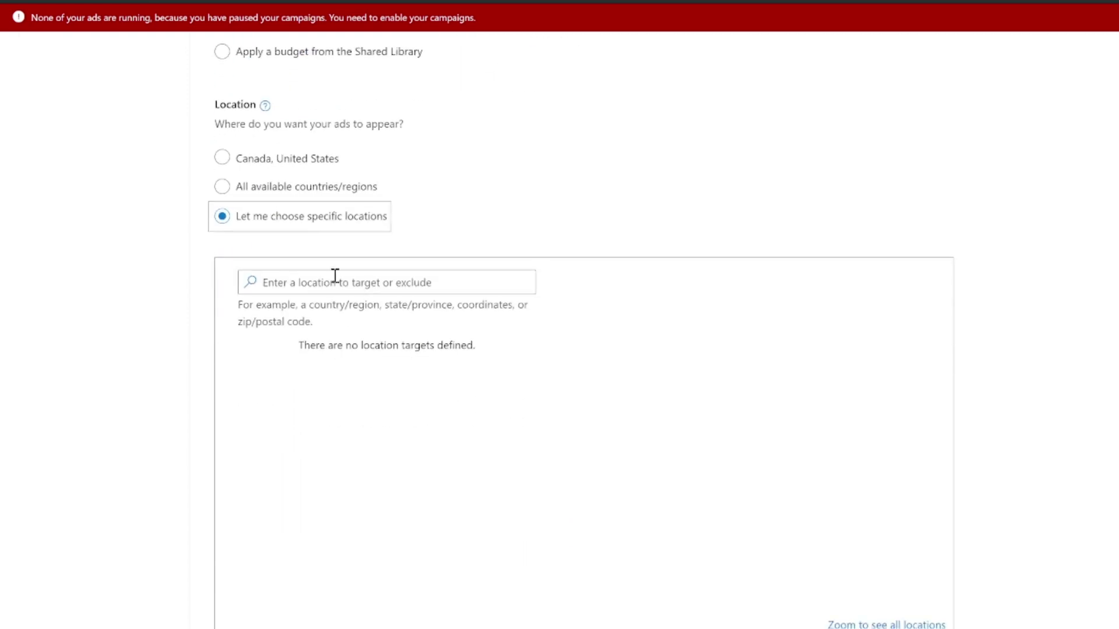
text(ca)
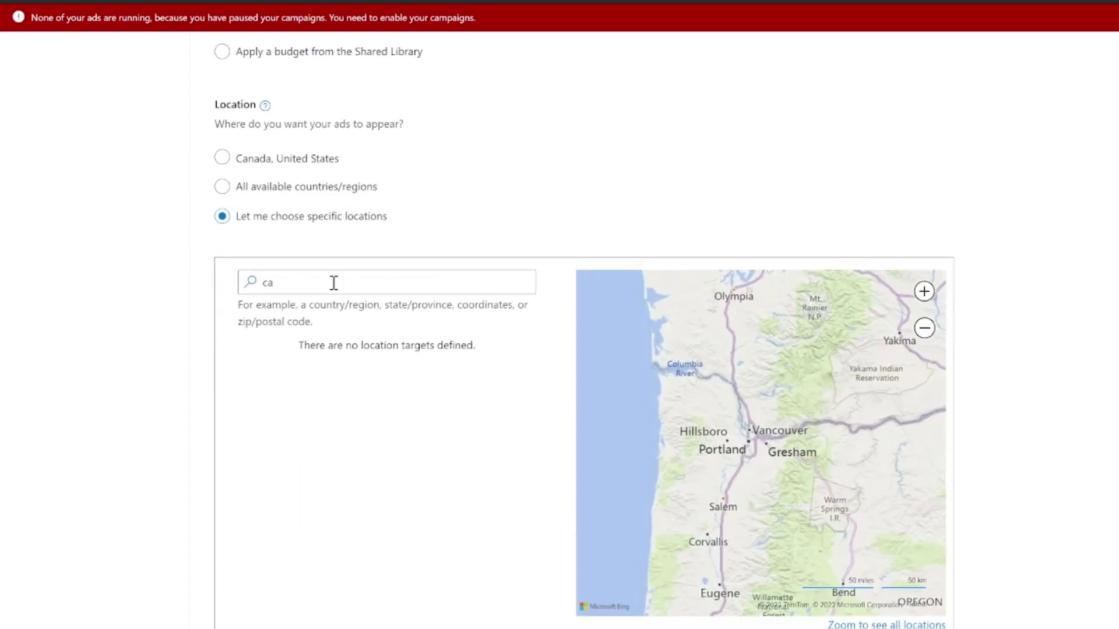
text(lifornia)
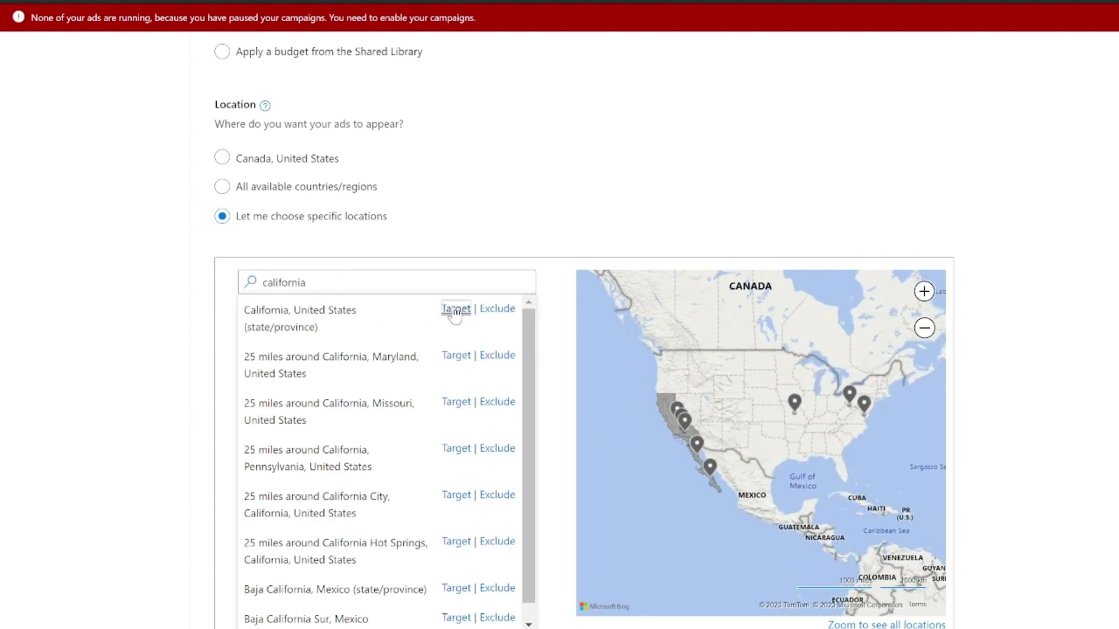
click(455, 310)
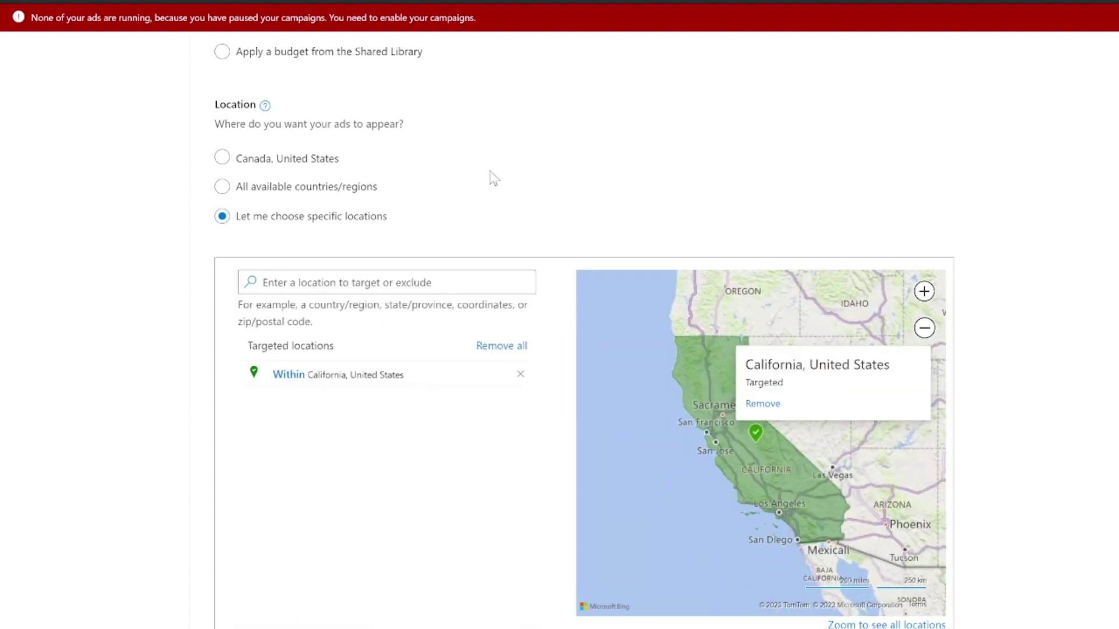
Exclude people searching for or viewing pages about the targeted locations, and save the campaign settings to continue to ad groups
scroll(494, 178, down, 9)
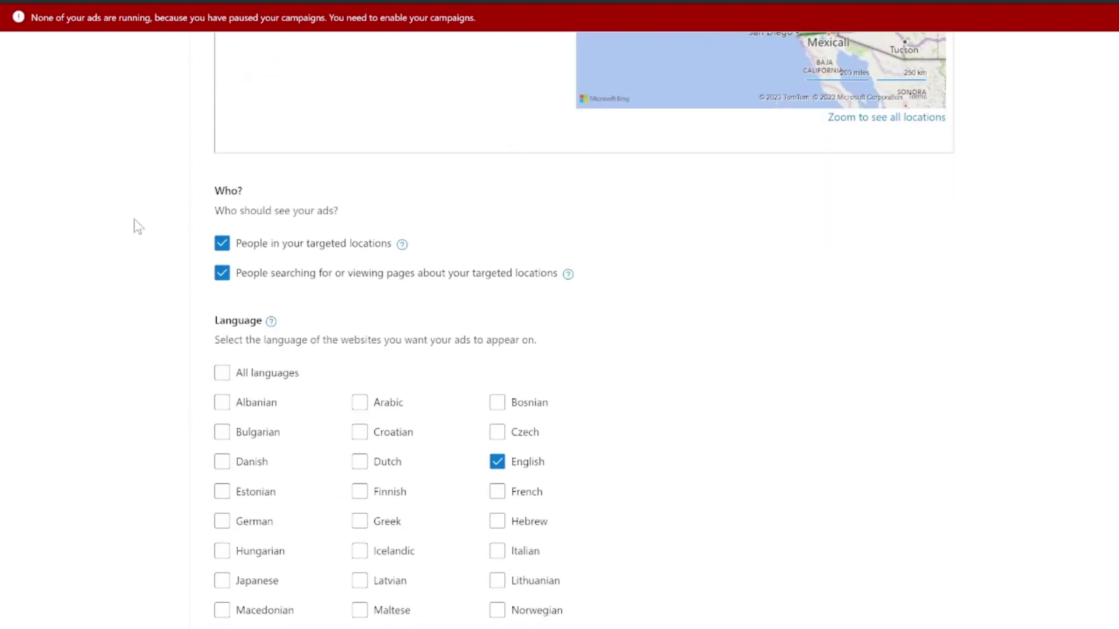
click(223, 280)
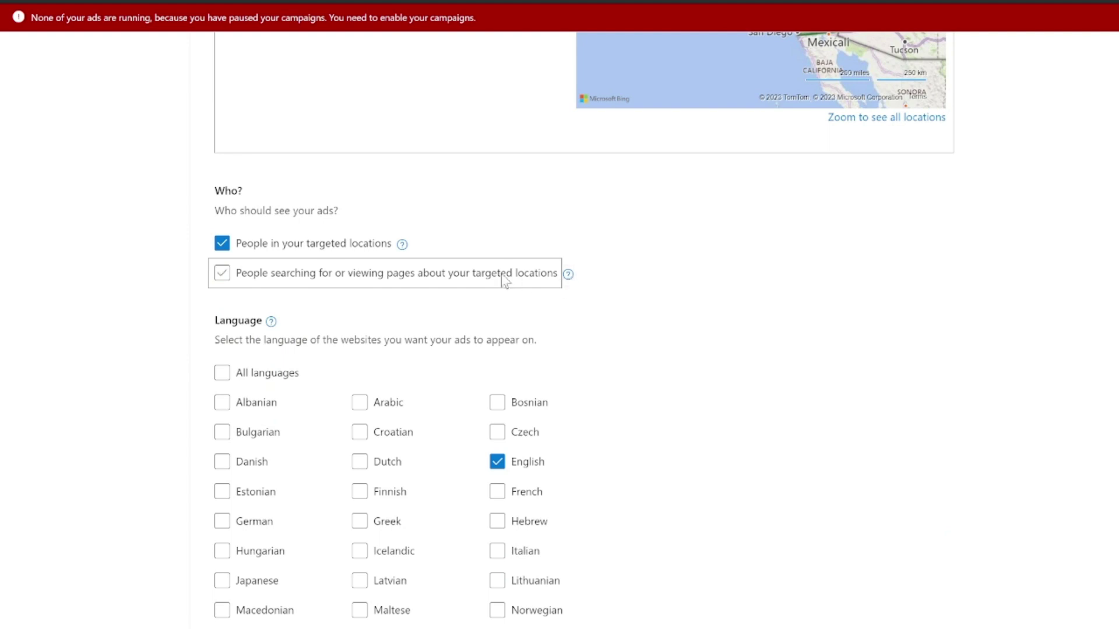
scroll(816, 347, up, 3)
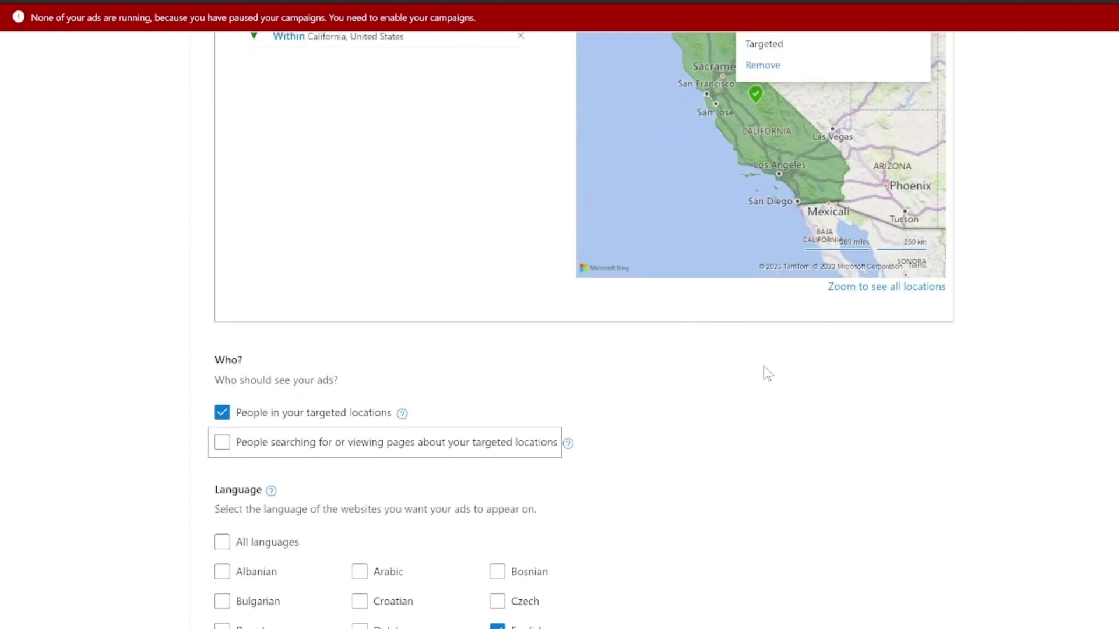
scroll(639, 404, down, 6)
scroll(722, 338, down, 4)
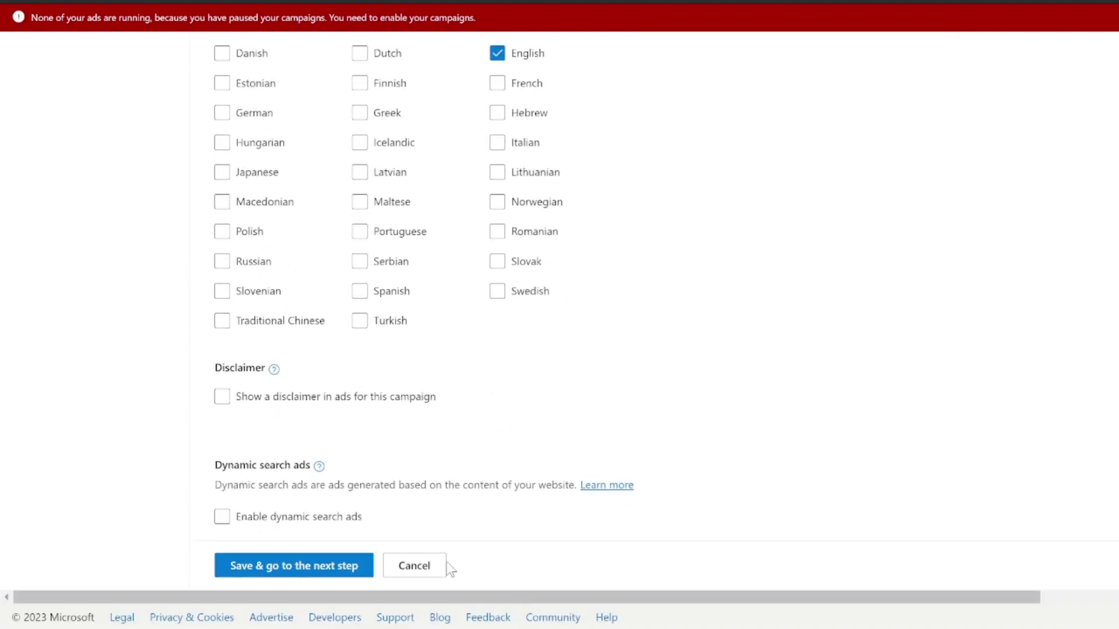
click(317, 570)
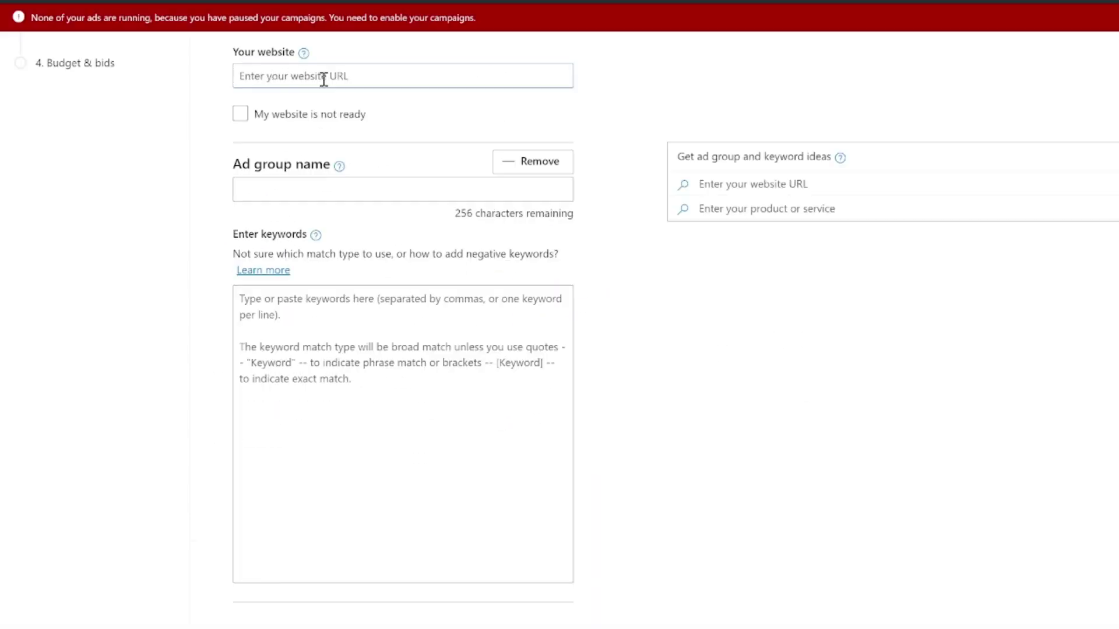
Enter turnkeylead.com as the website and name the ad group "Mortgage Company"
click(323, 80)
text(turnkeyleadc.com)
click(367, 184)
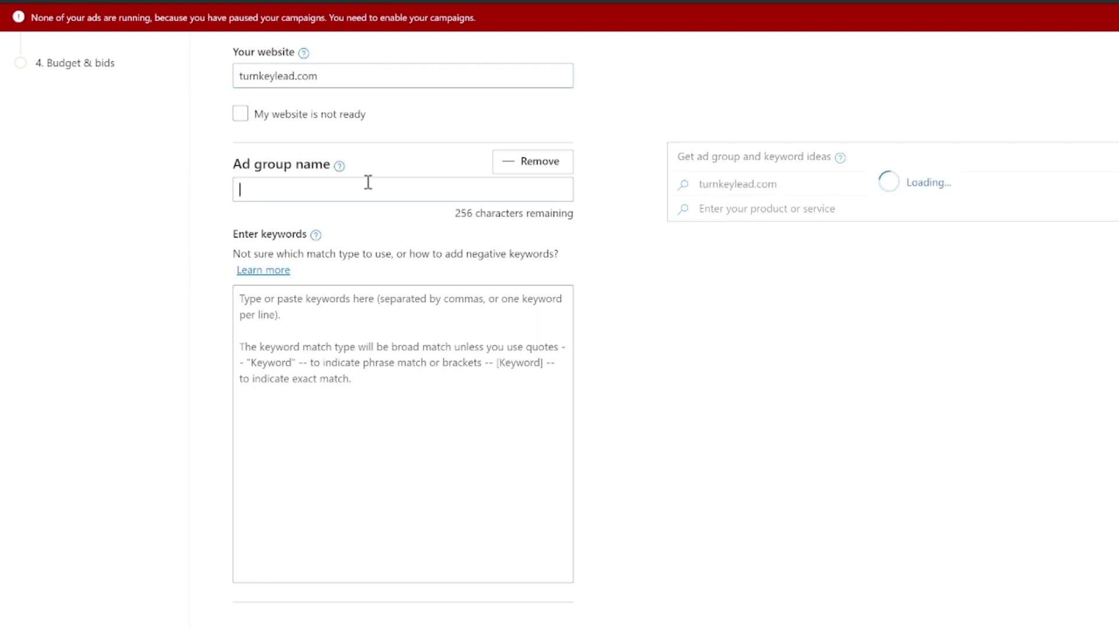
text(Mortgage Company)
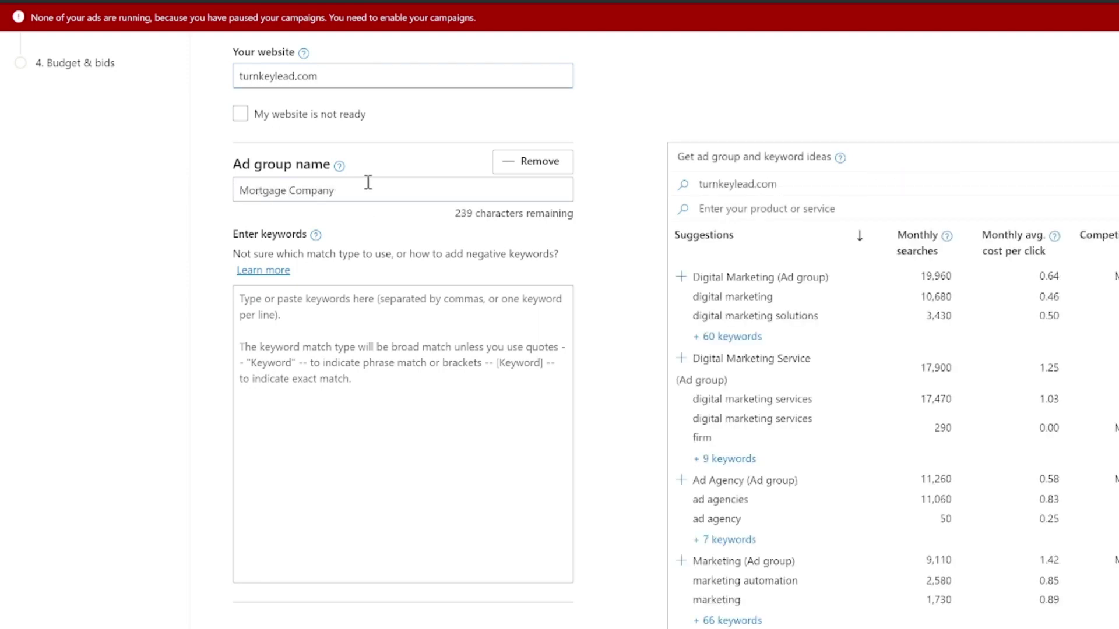
Add "mortgage company" in quotes as a phrase match keyword for the ad group
click(325, 373)
text(")
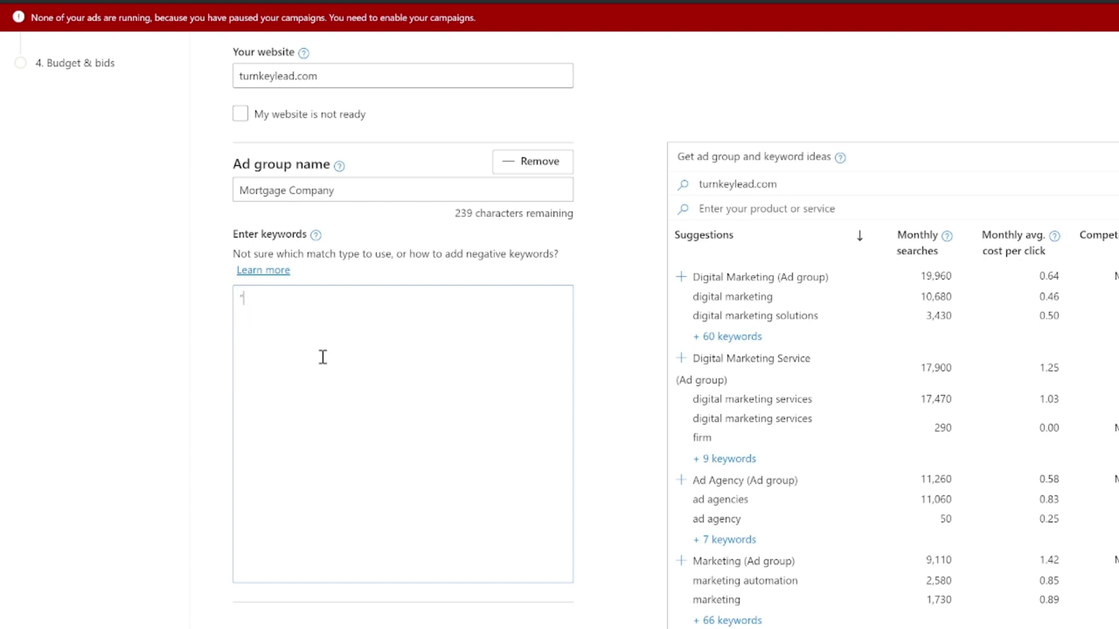
text(mortgage company)
scroll(639, 294, down, 3)
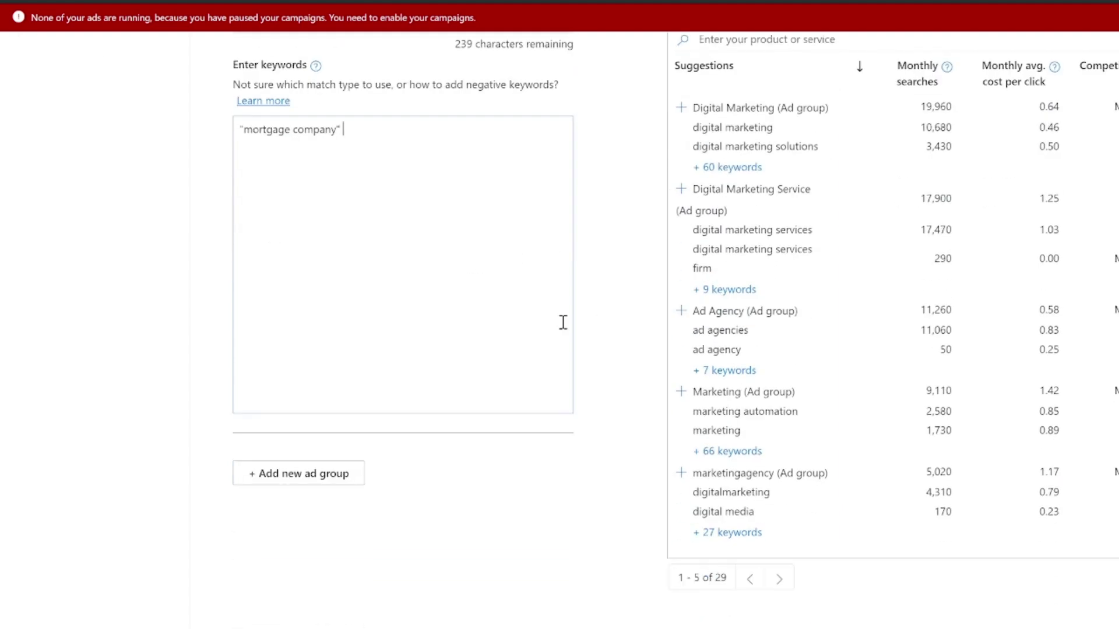
scroll(600, 361, up, 1)
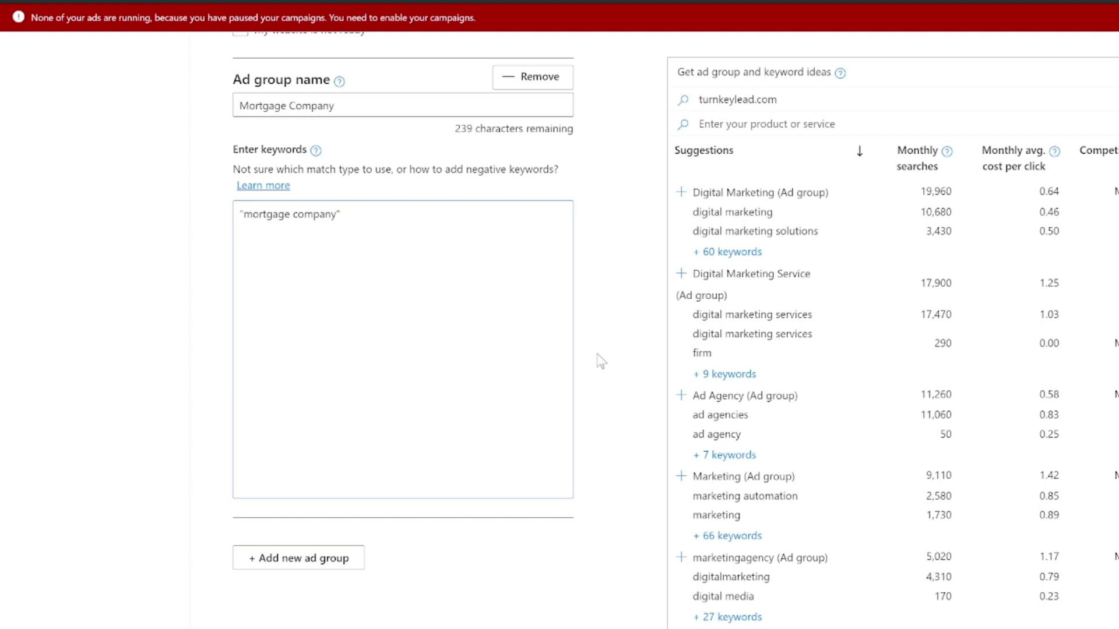
scroll(646, 274, down, 5)
scroll(641, 275, up, 6)
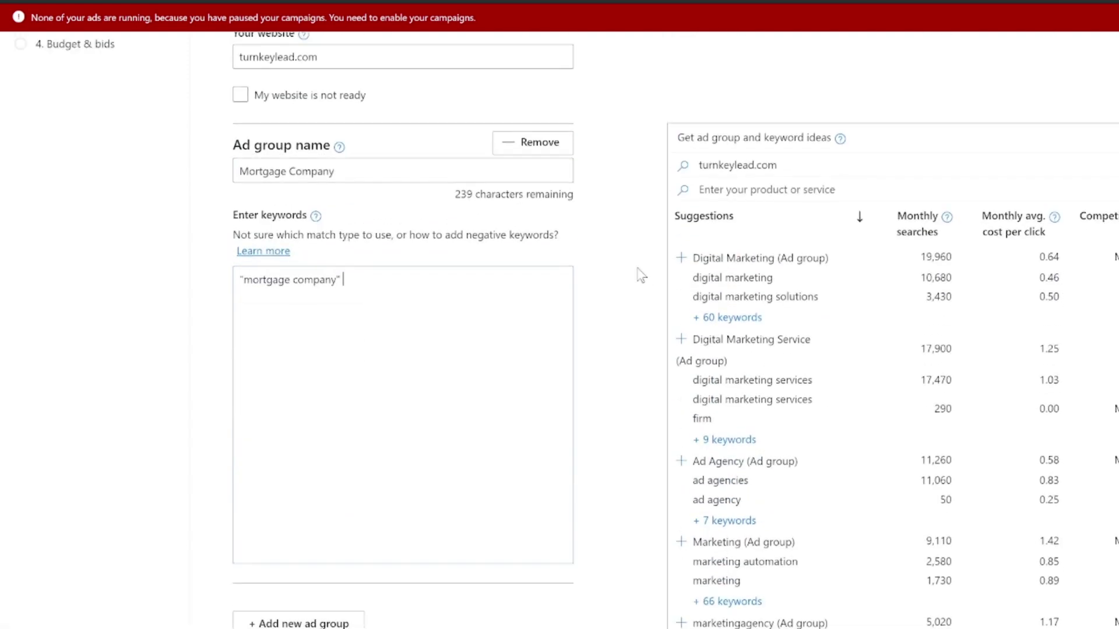
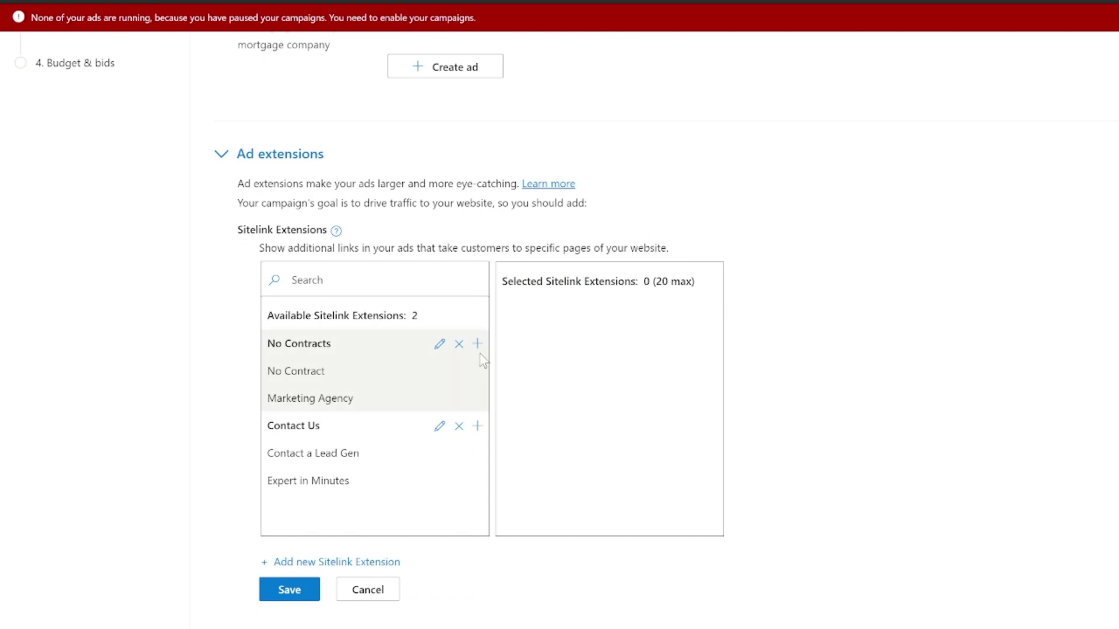
Add the existing sitelink extensions "No Contracts" and "Contact Us" to the campaign
click(477, 345)
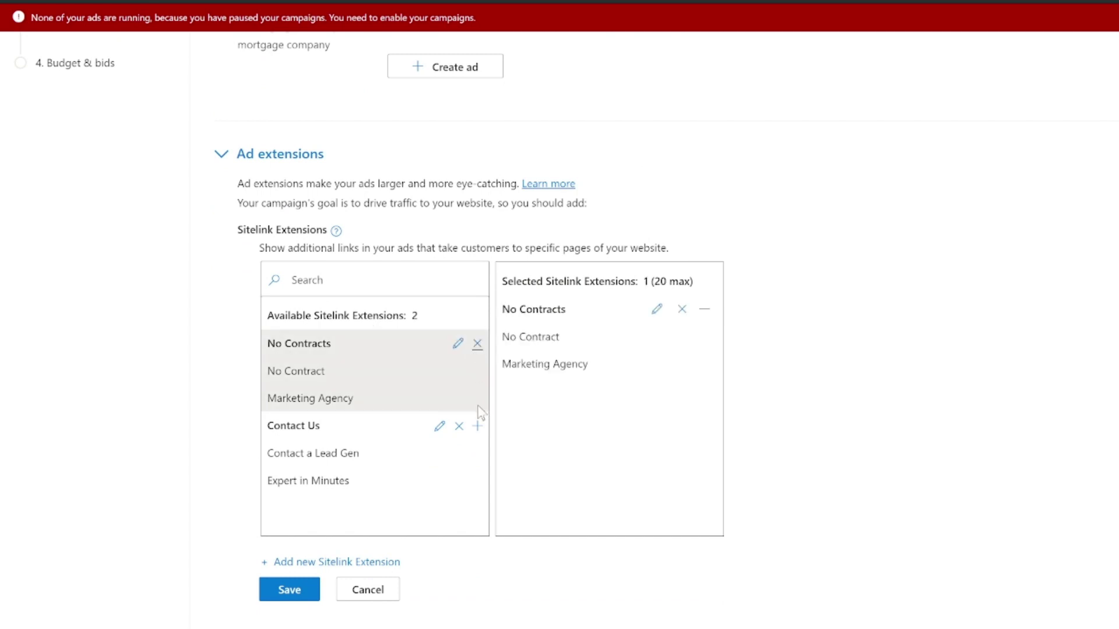
click(477, 426)
scroll(656, 414, up, 3)
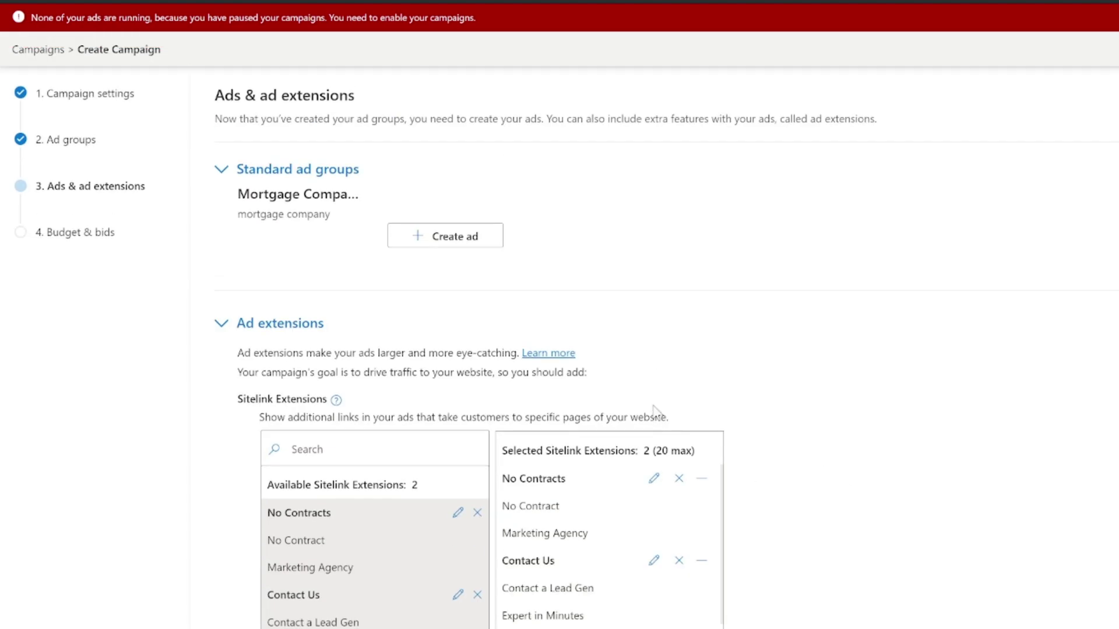
scroll(361, 282, down, 5)
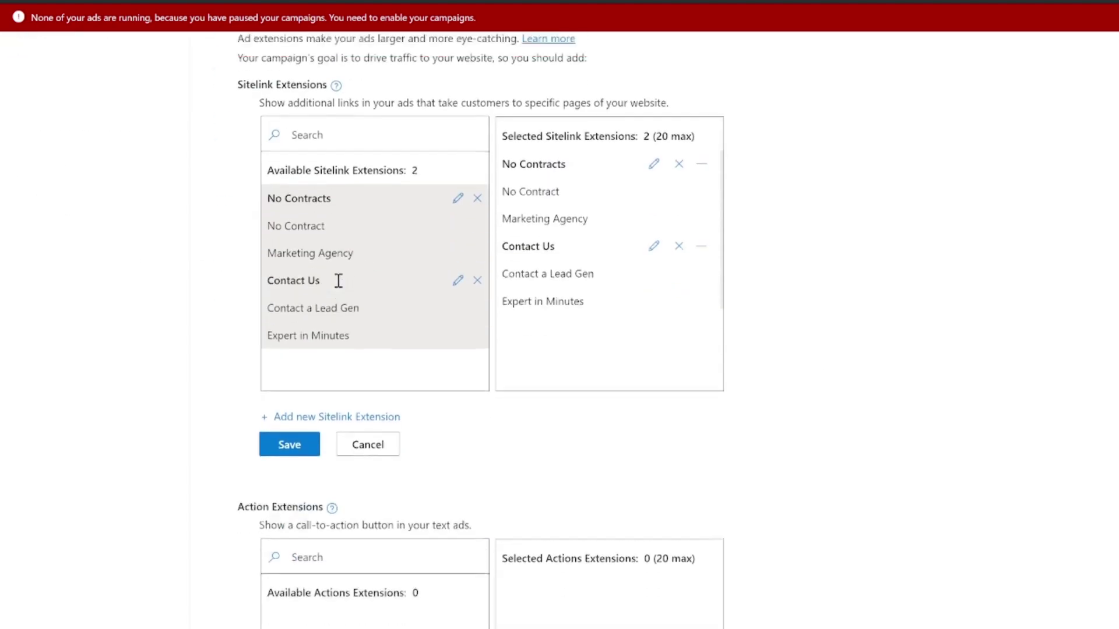
scroll(338, 282, up, 6)
scroll(625, 336, down, 2)
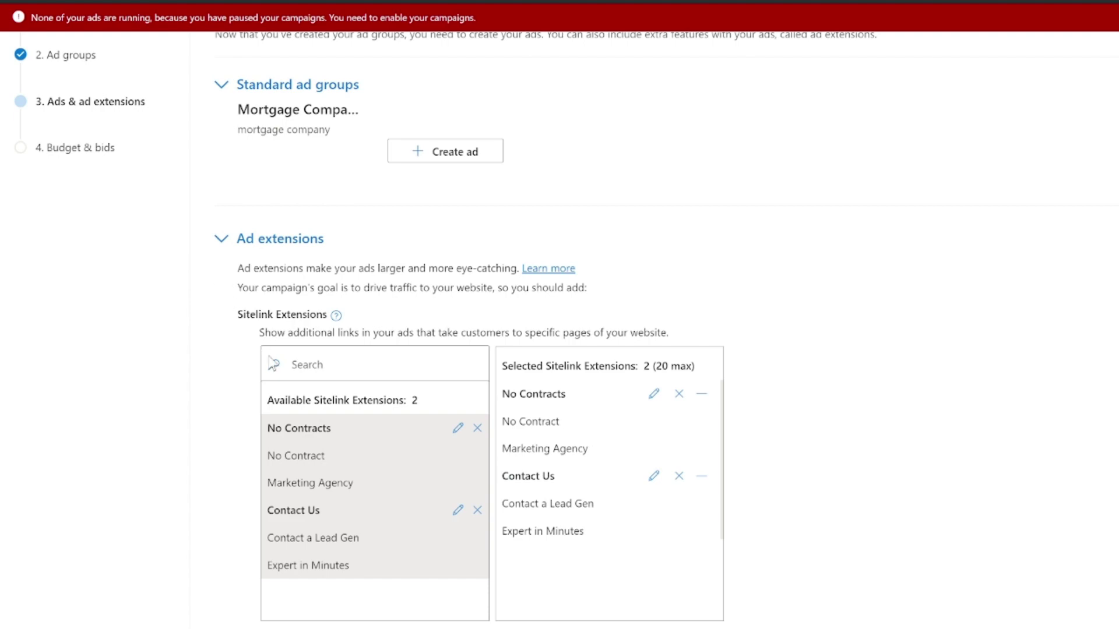
Start a new action extension and set its action text to "Apply Now"
scroll(270, 361, down, 7)
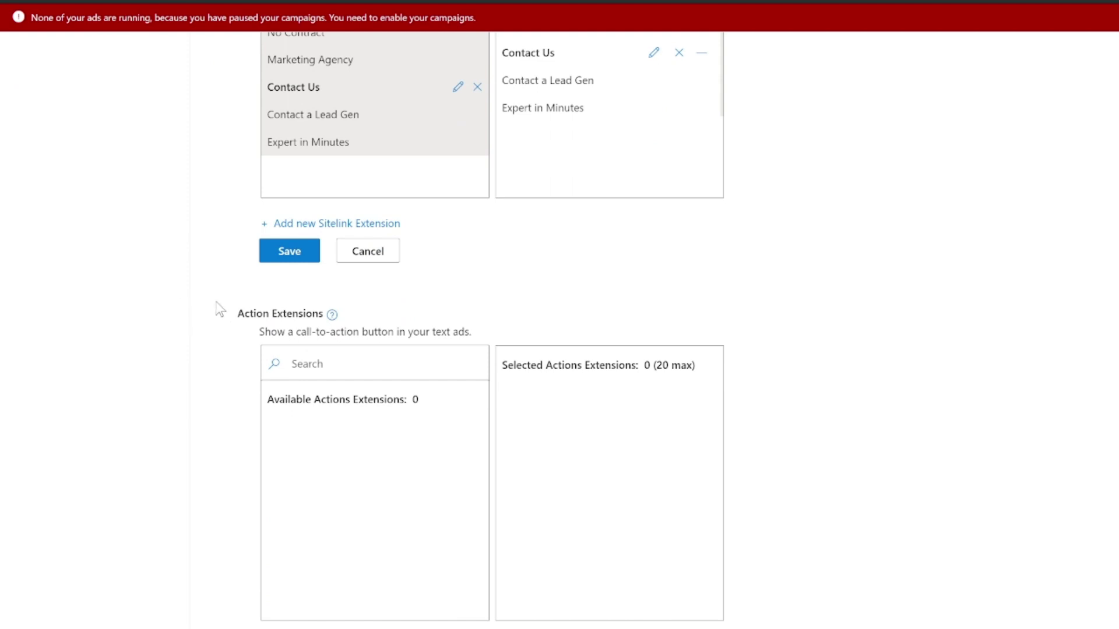
scroll(210, 312, down, 3)
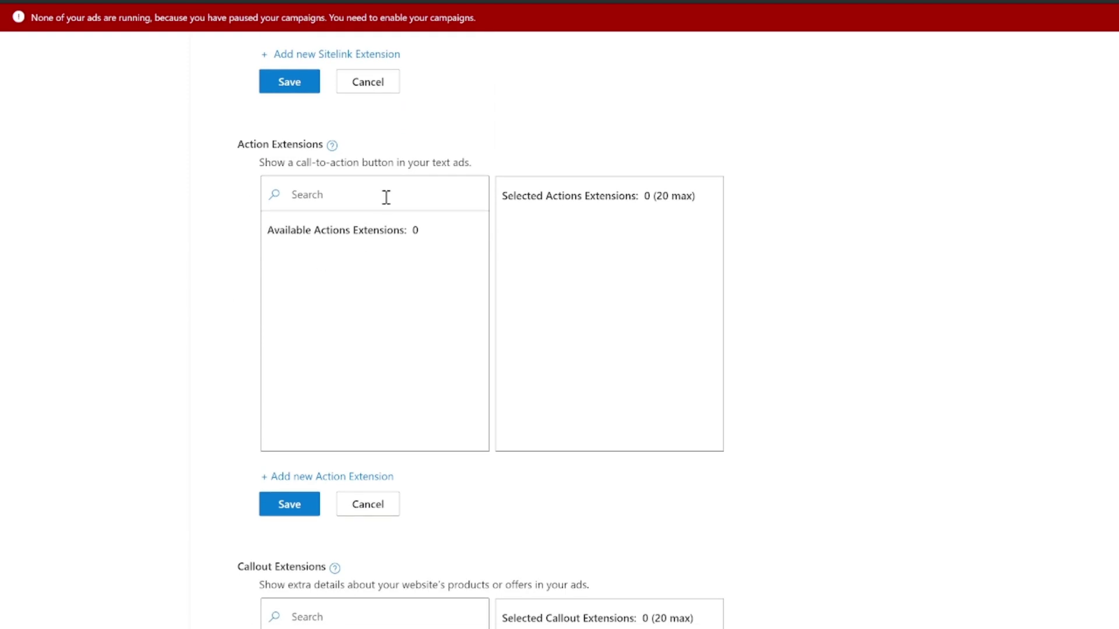
click(357, 484)
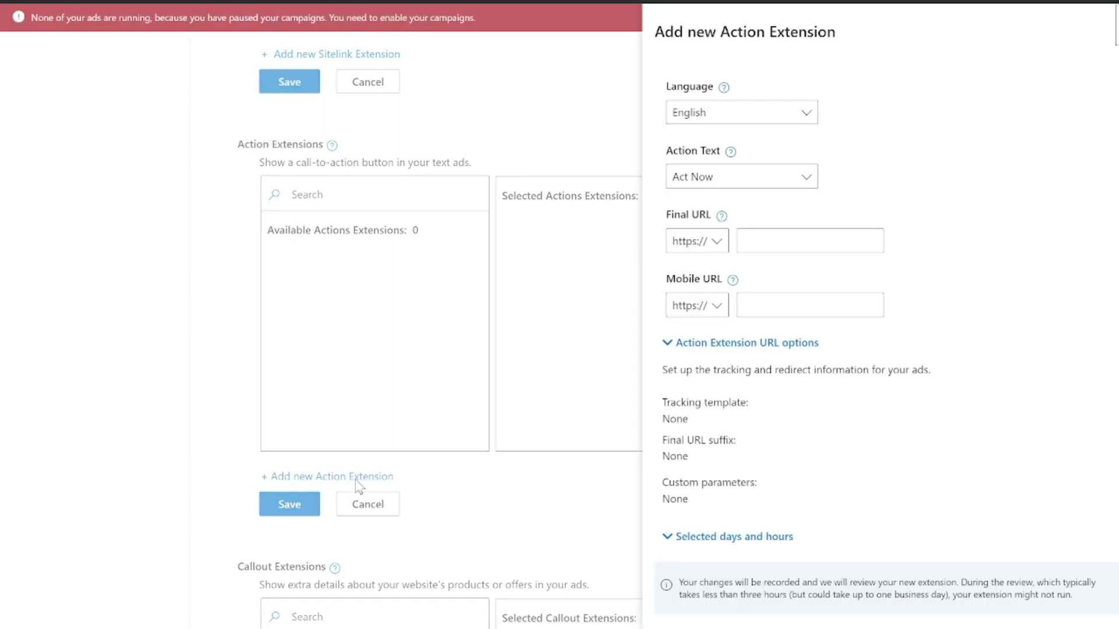
click(780, 187)
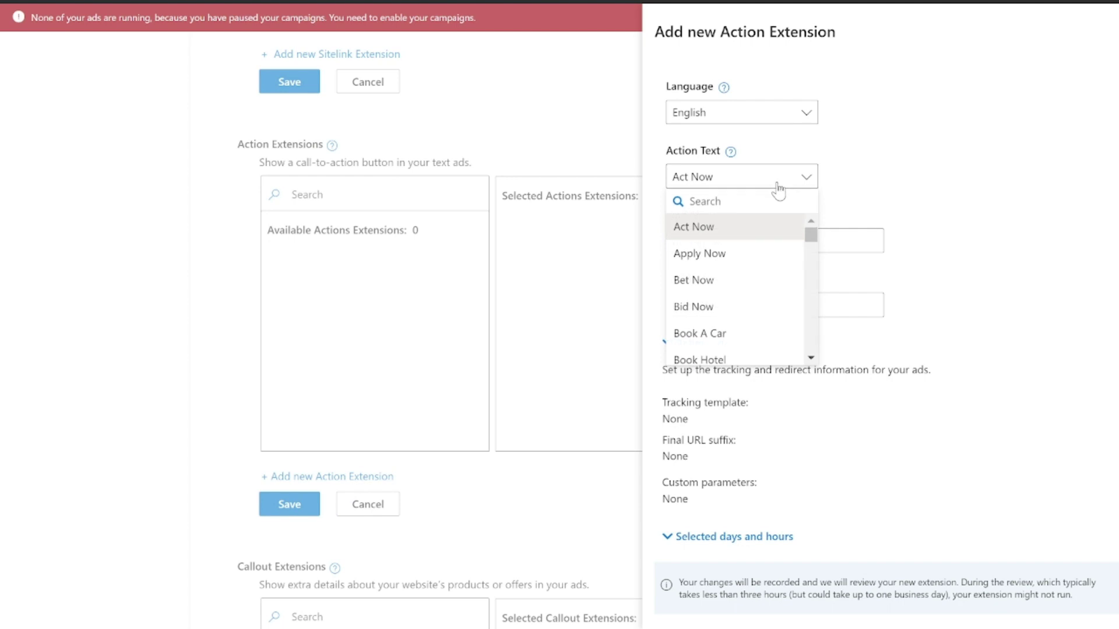
click(701, 259)
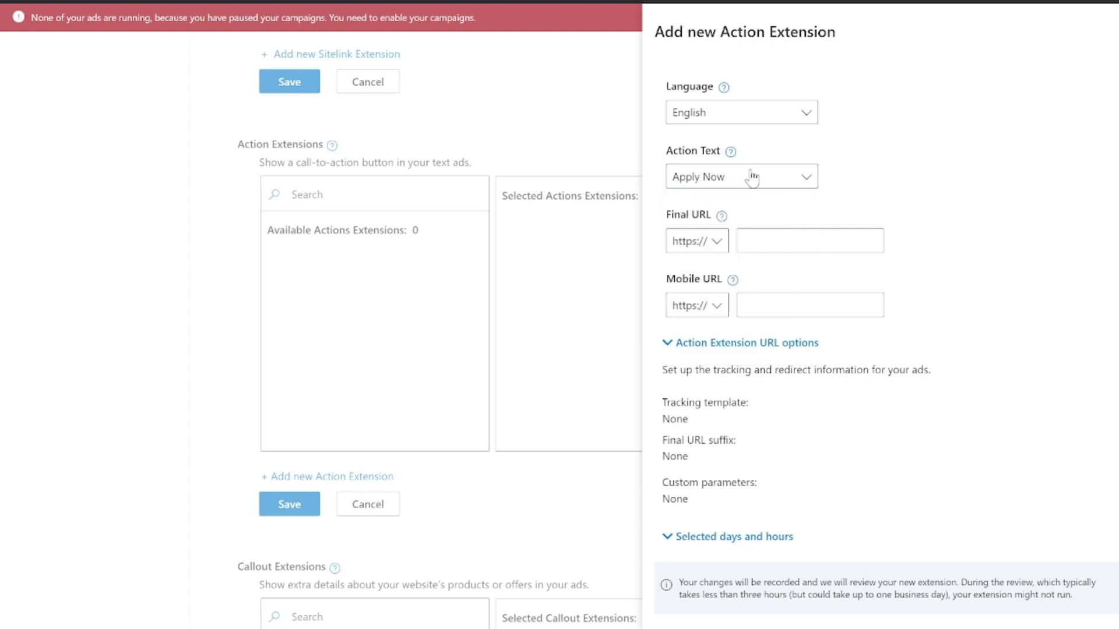
click(766, 239)
Look through the available action text options for the action extension
click(783, 177)
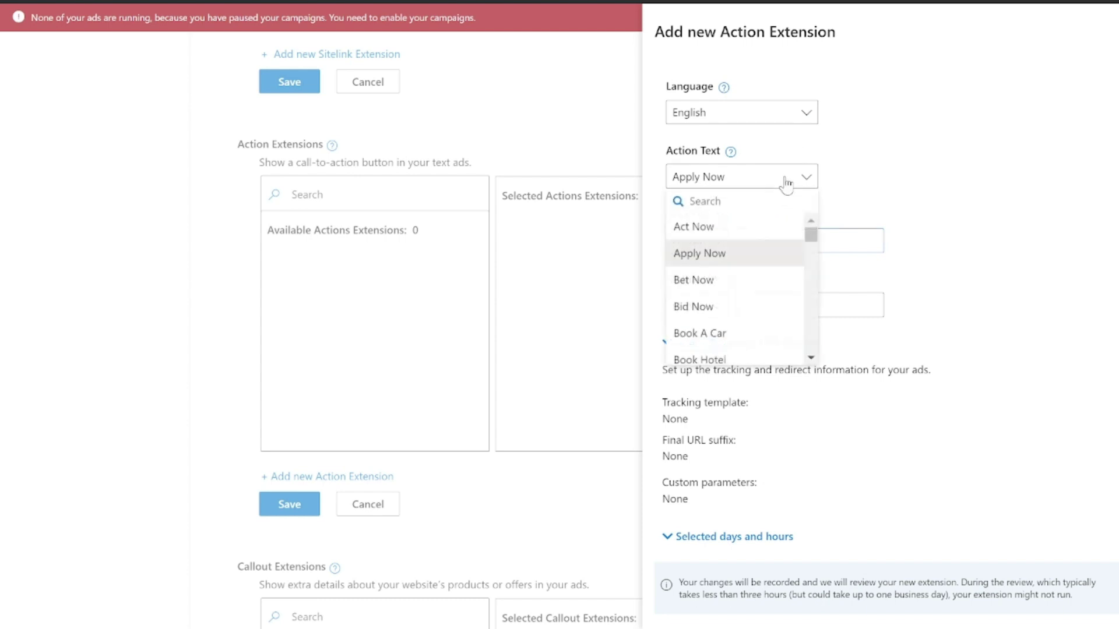
scroll(761, 271, down, 2)
scroll(761, 271, down, 5)
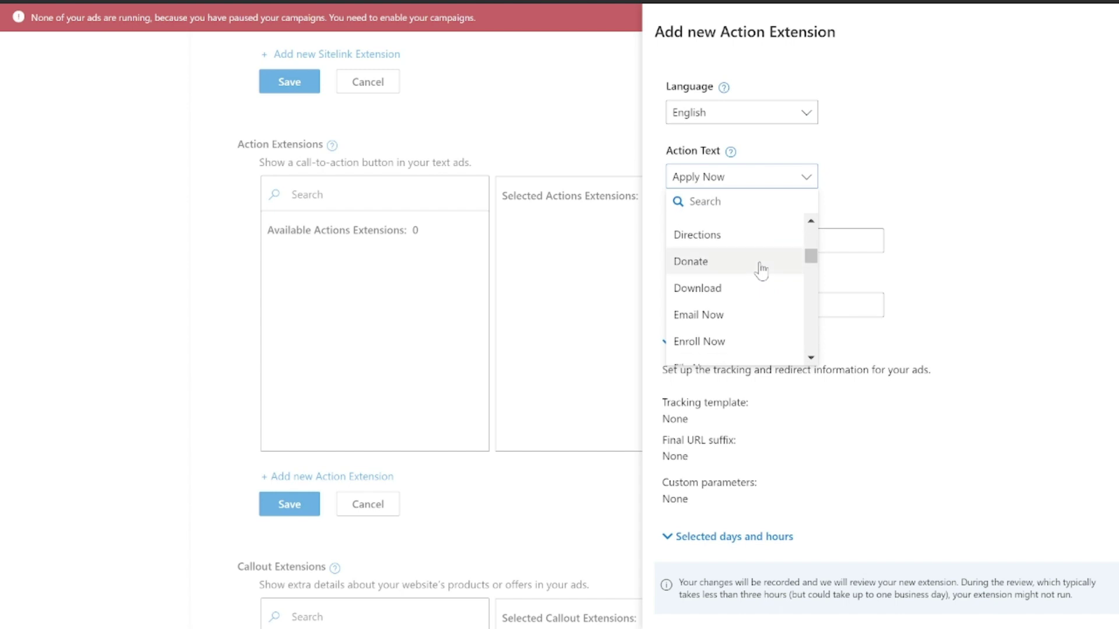
scroll(761, 269, down, 6)
scroll(761, 269, down, 3)
scroll(761, 271, down, 3)
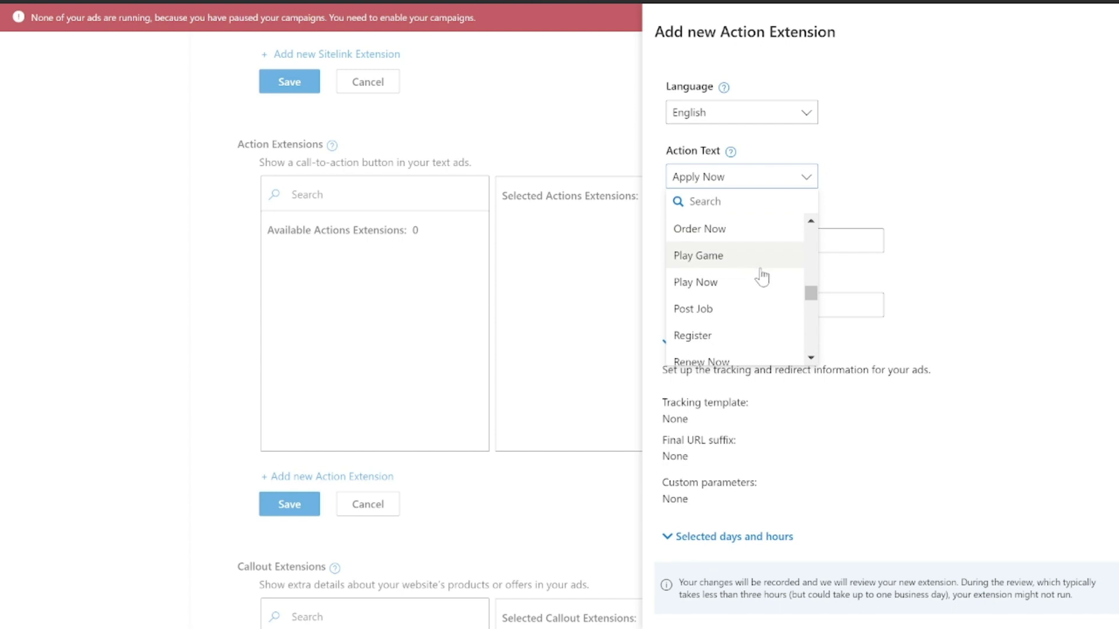
scroll(774, 280, down, 3)
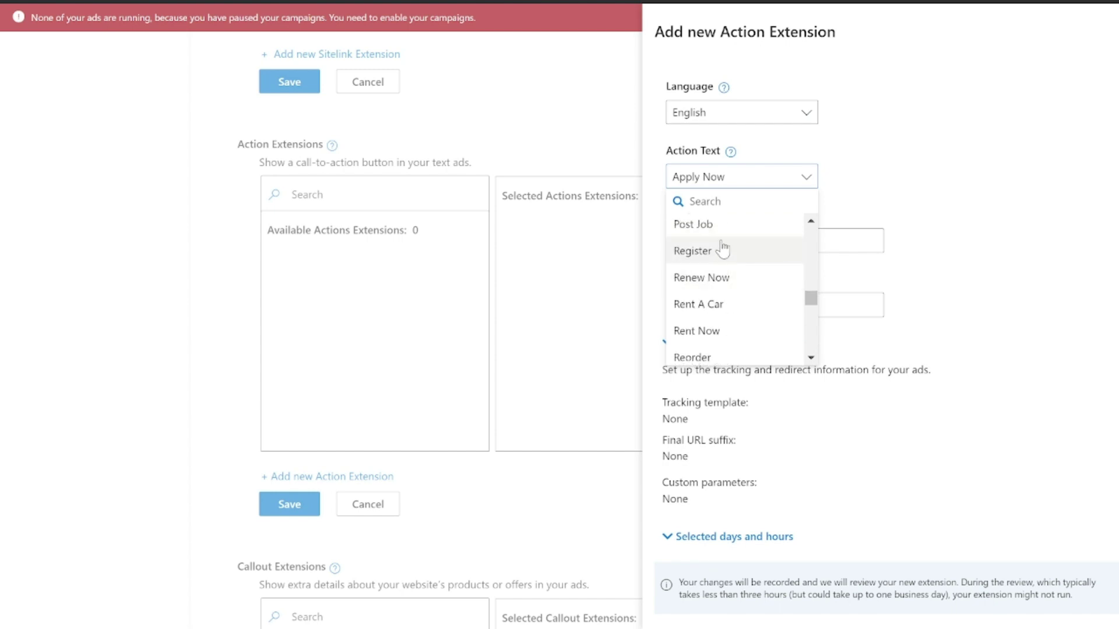
scroll(727, 251, down, 6)
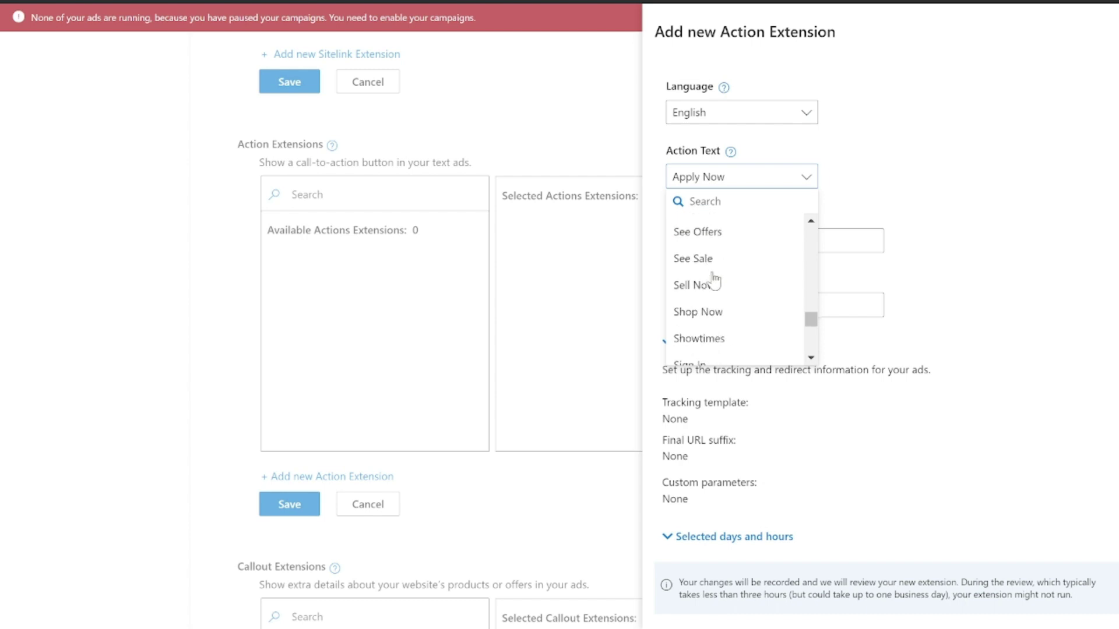
scroll(714, 283, down, 3)
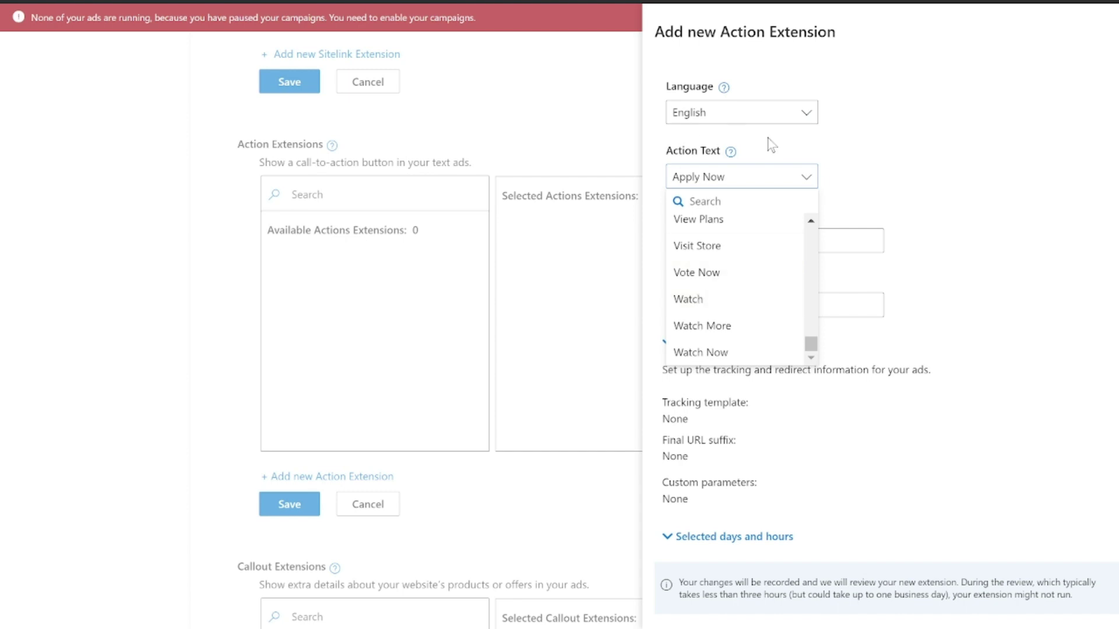
scroll(687, 280, up, 3)
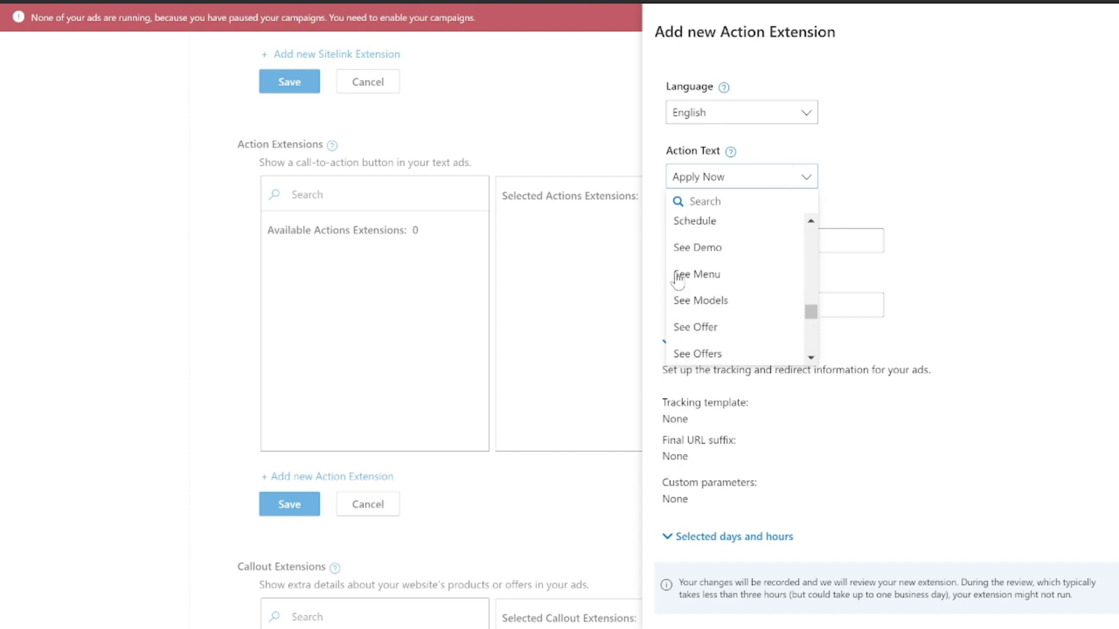
scroll(699, 277, up, 3)
scroll(699, 280, up, 3)
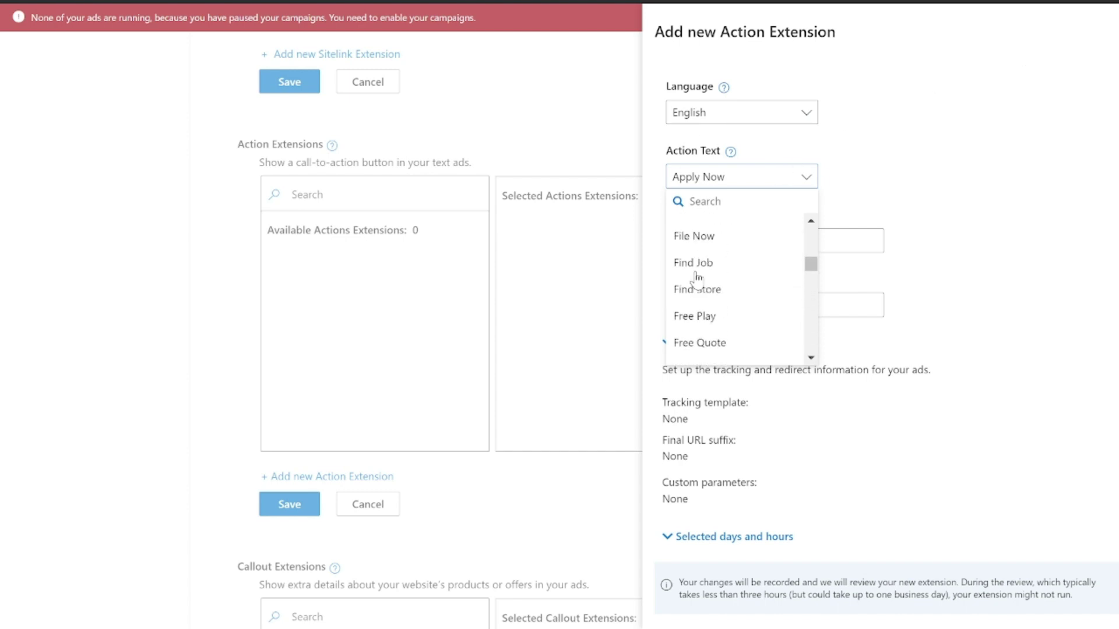
scroll(723, 256, up, 5)
click(732, 255)
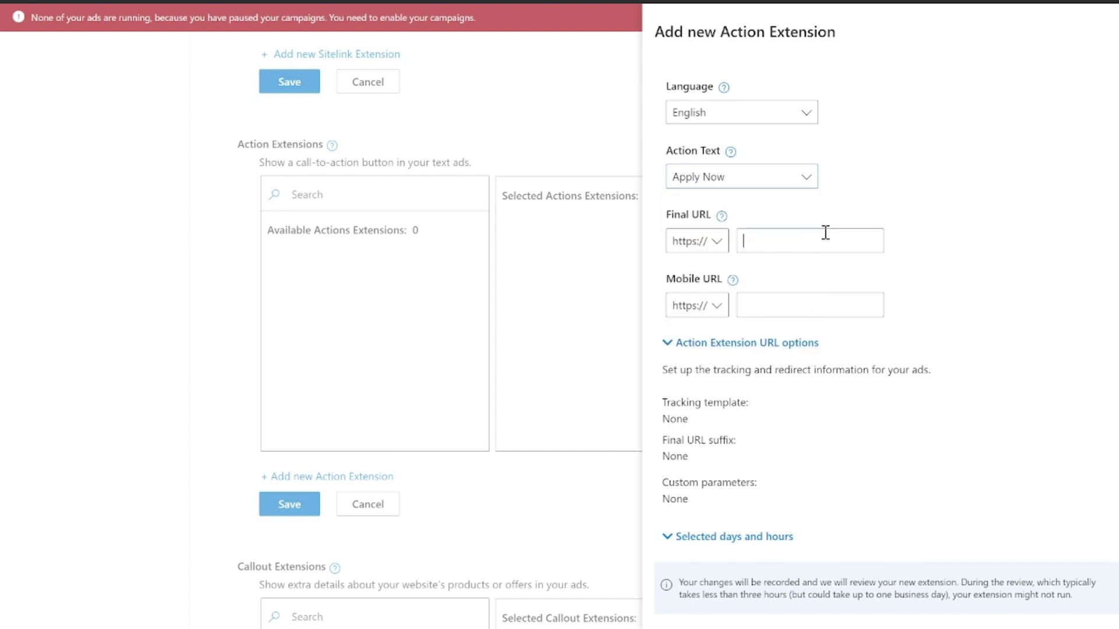
text(turnkeylead.com)
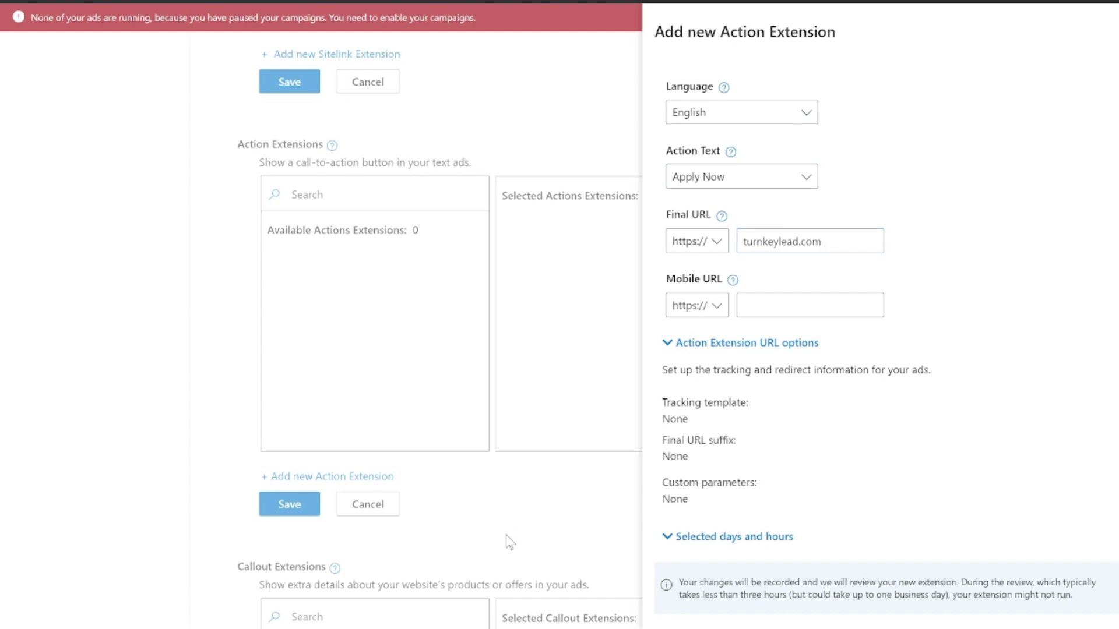
scroll(974, 295, down, 1)
click(664, 592)
scroll(734, 442, down, 6)
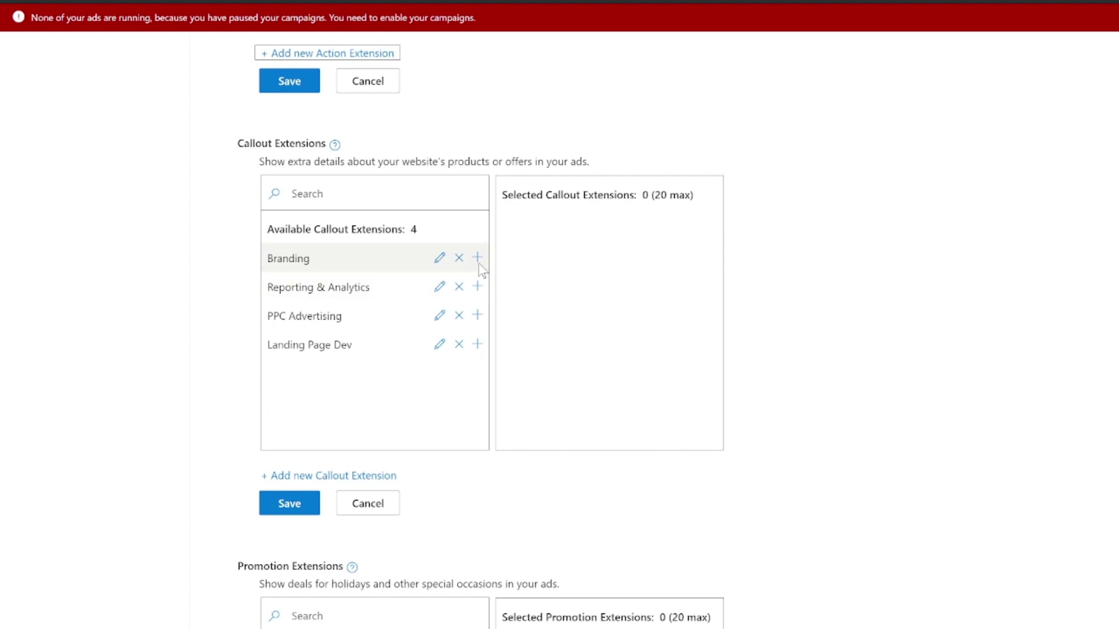
scroll(477, 270, up, 5)
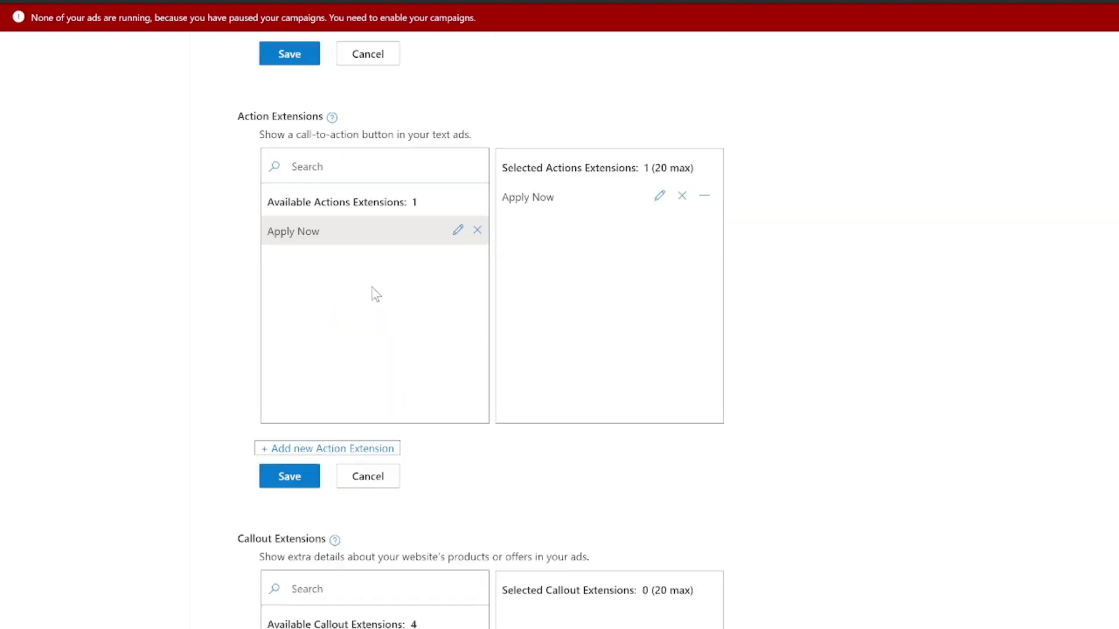
scroll(375, 293, up, 2)
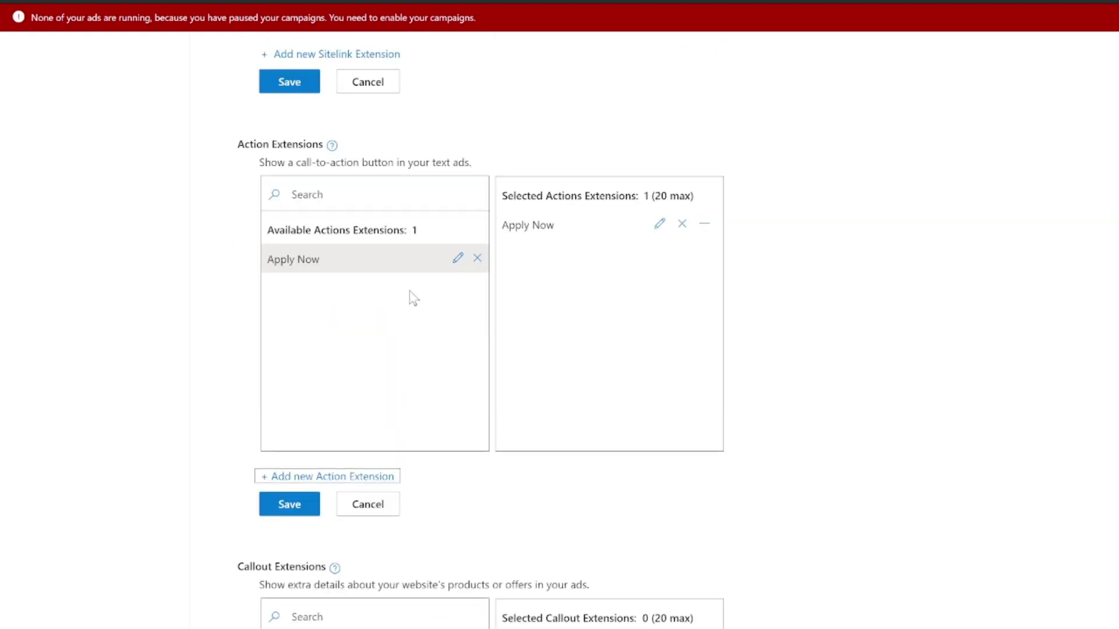
scroll(411, 300, down, 3)
scroll(482, 315, up, 1)
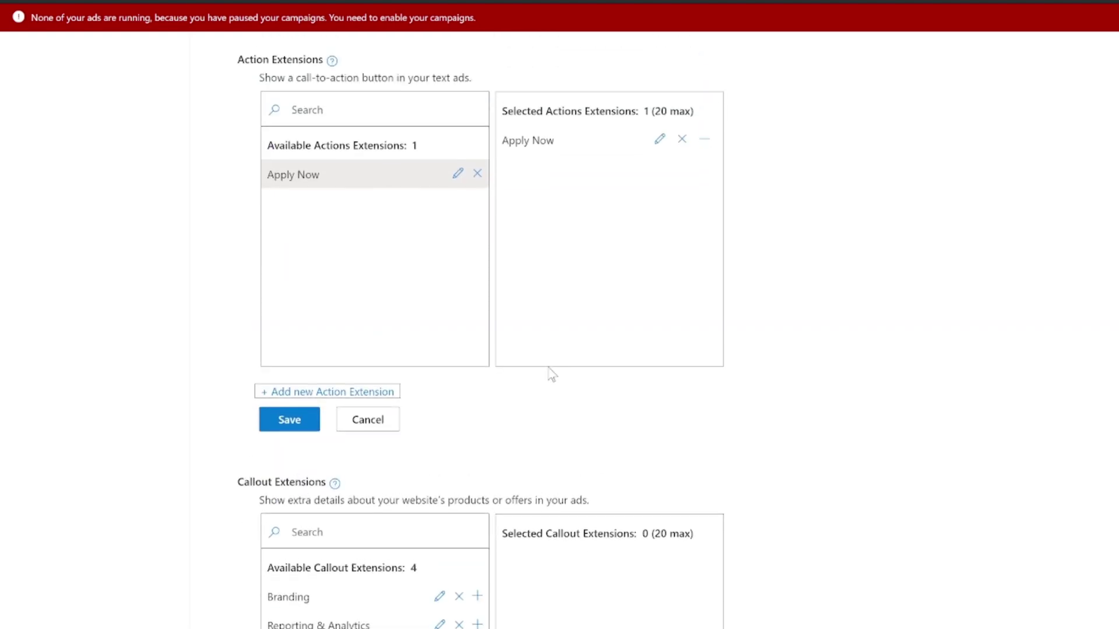
Look over the remaining ad extension sections, from callout and promotion extensions through call, location and flyer extensions
scroll(387, 452, down, 8)
scroll(342, 432, up, 3)
scroll(342, 434, down, 2)
scroll(292, 351, down, 4)
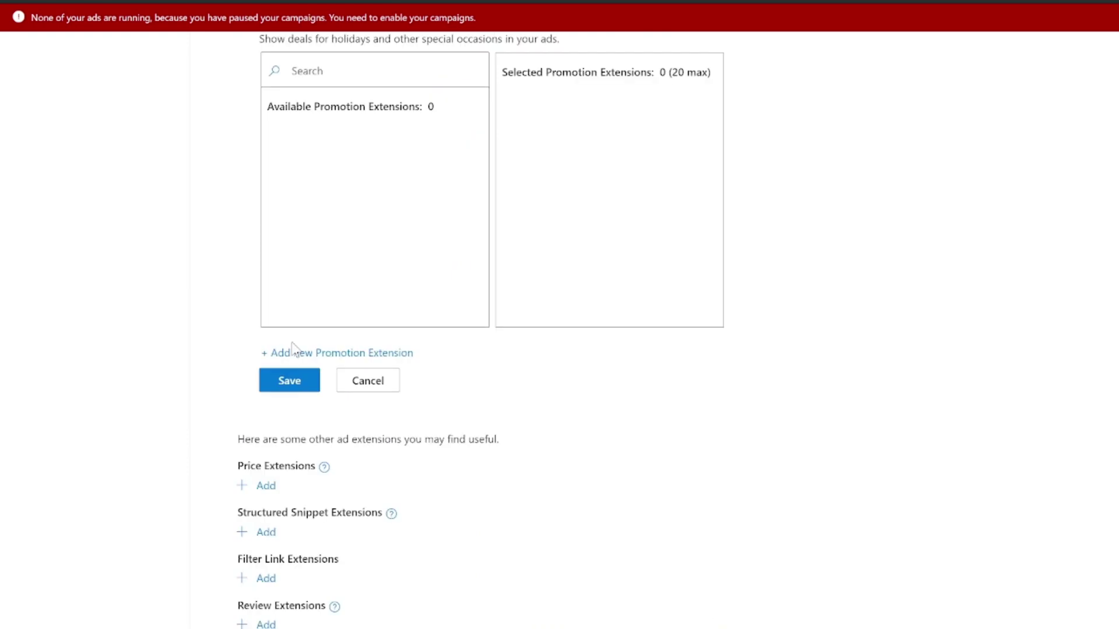
scroll(300, 352, up, 2)
scroll(300, 351, up, 1)
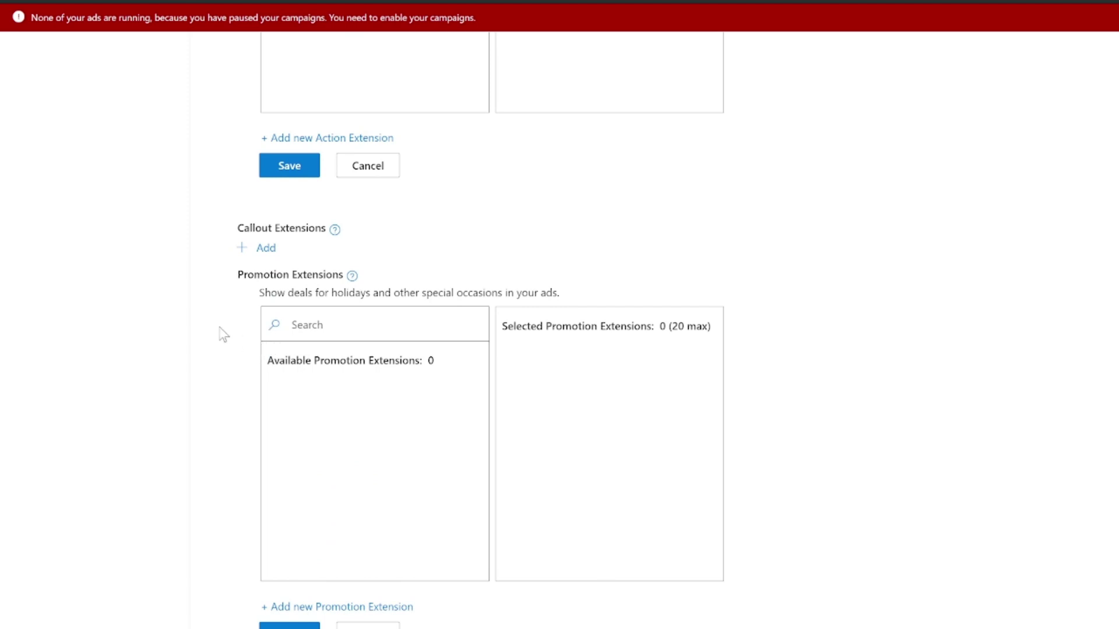
scroll(225, 336, down, 3)
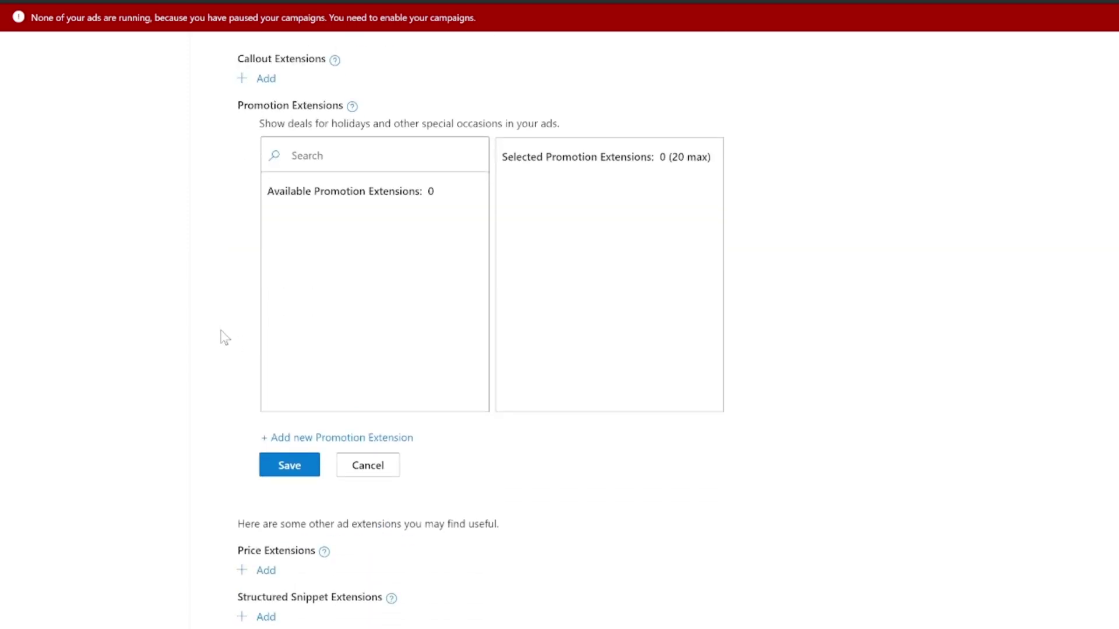
scroll(224, 336, down, 6)
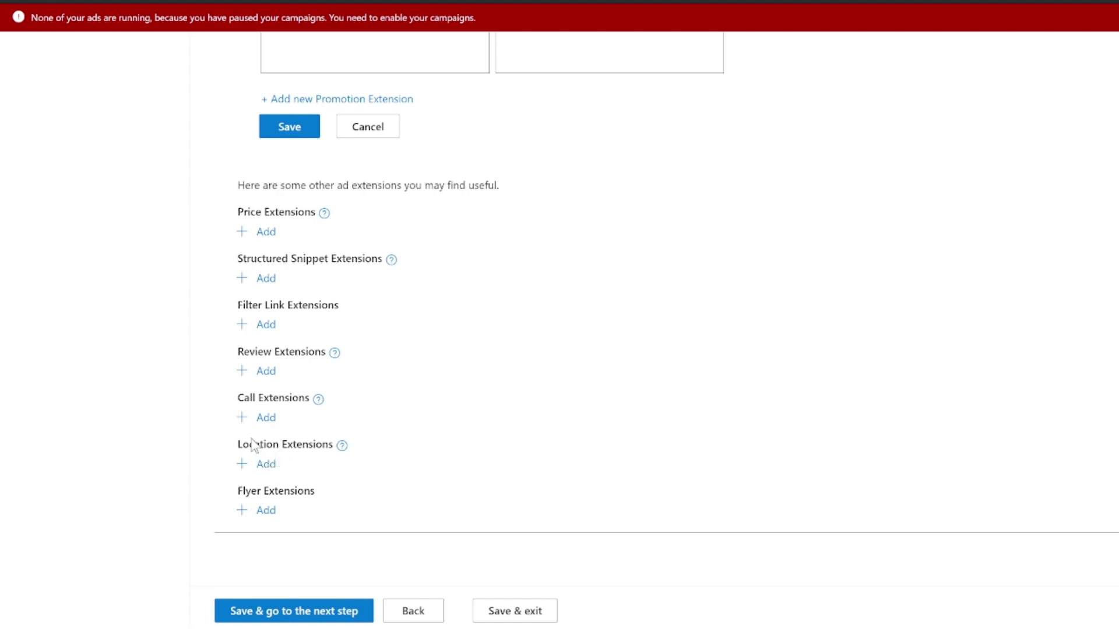
scroll(250, 431, down, 2)
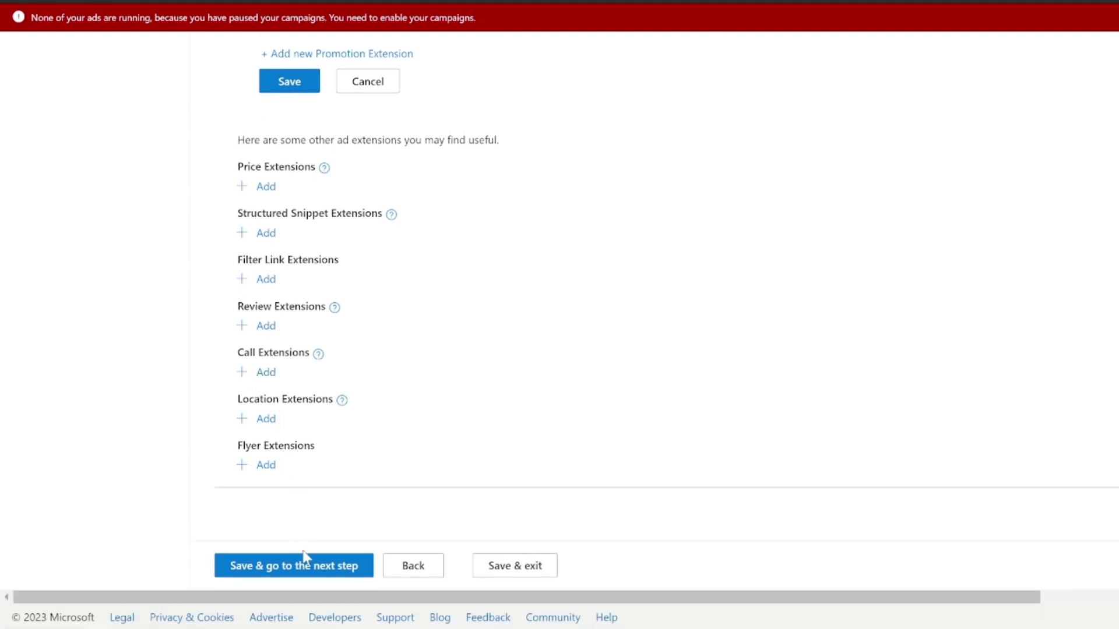
Try to save and continue to the next campaign step, and start a responsive search ad for the mortgage company ad group
click(339, 570)
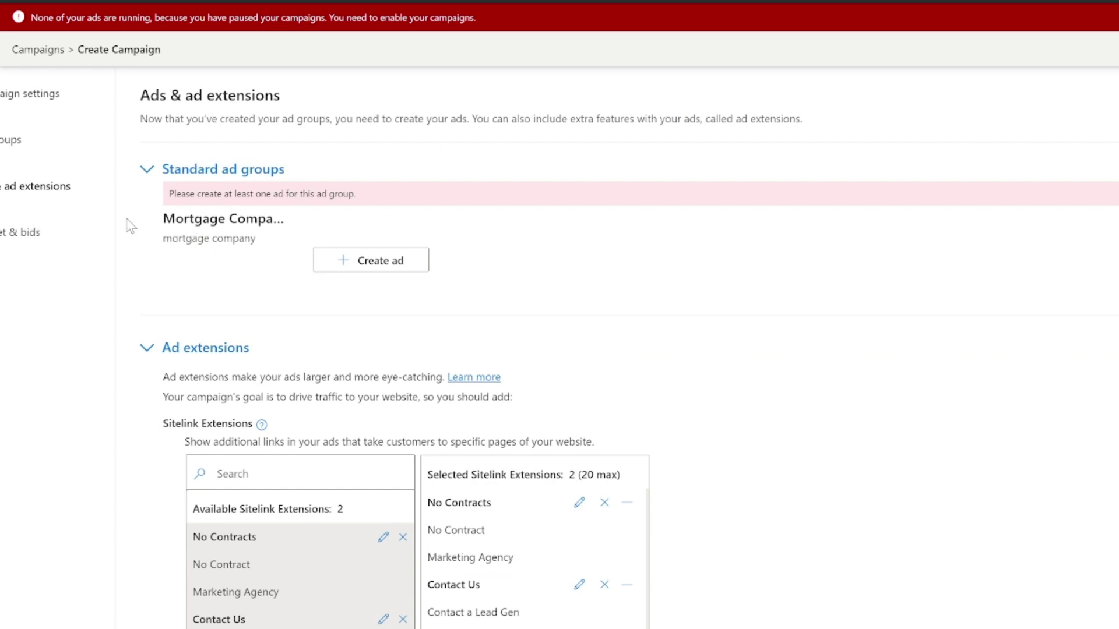
click(363, 263)
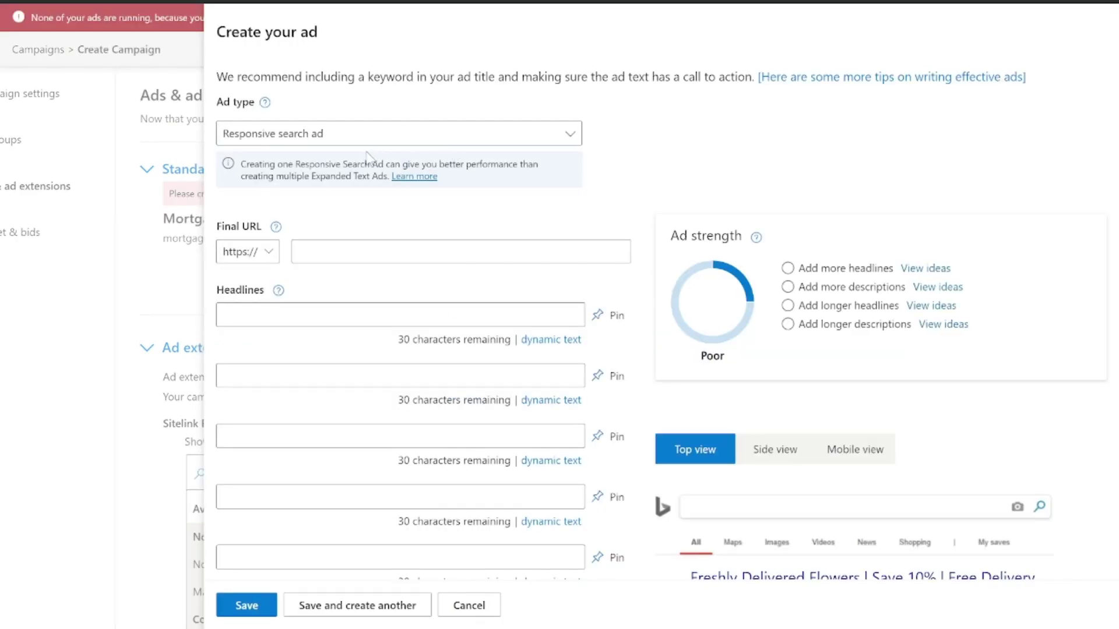
scroll(367, 257, down, 3)
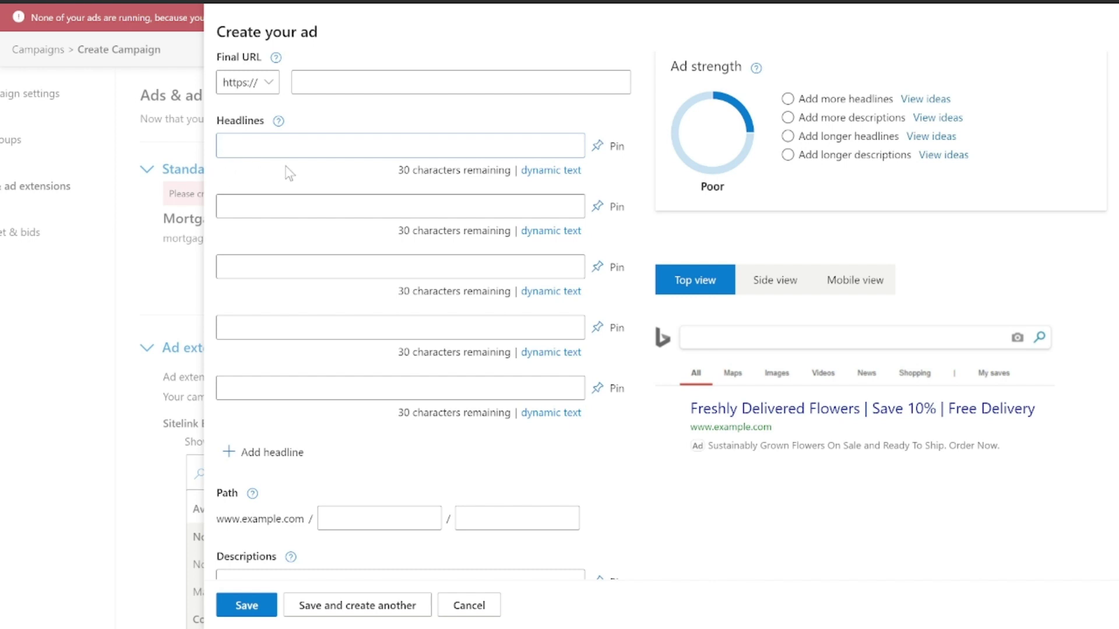
Enter "Mortgage Company, LLC" as the ad's second headline
click(259, 208)
text(M)
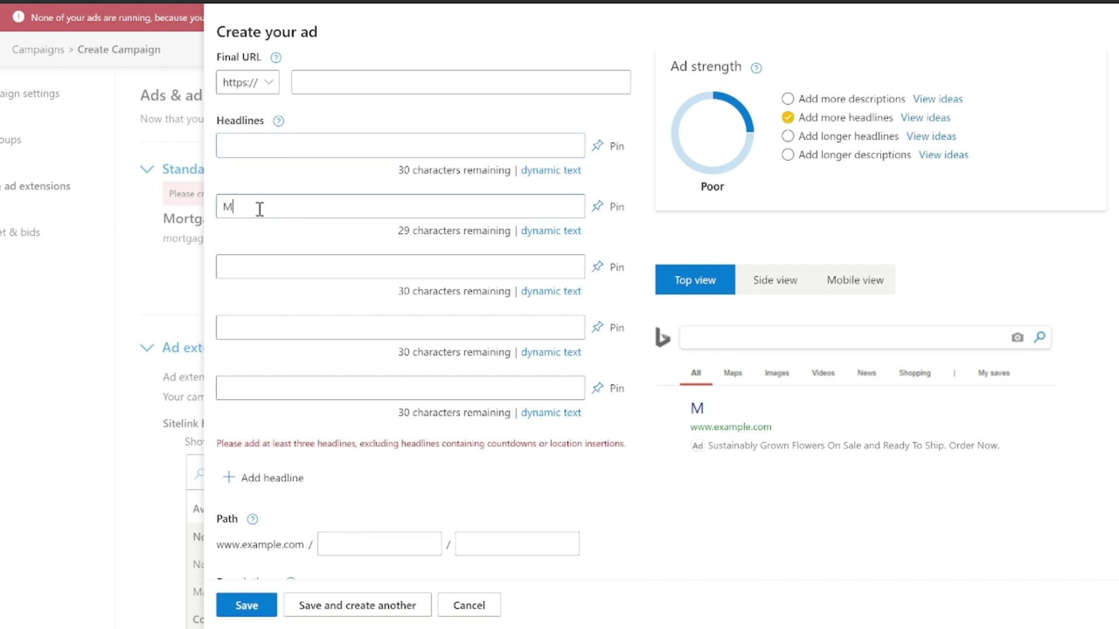
text(ortgage COmp)
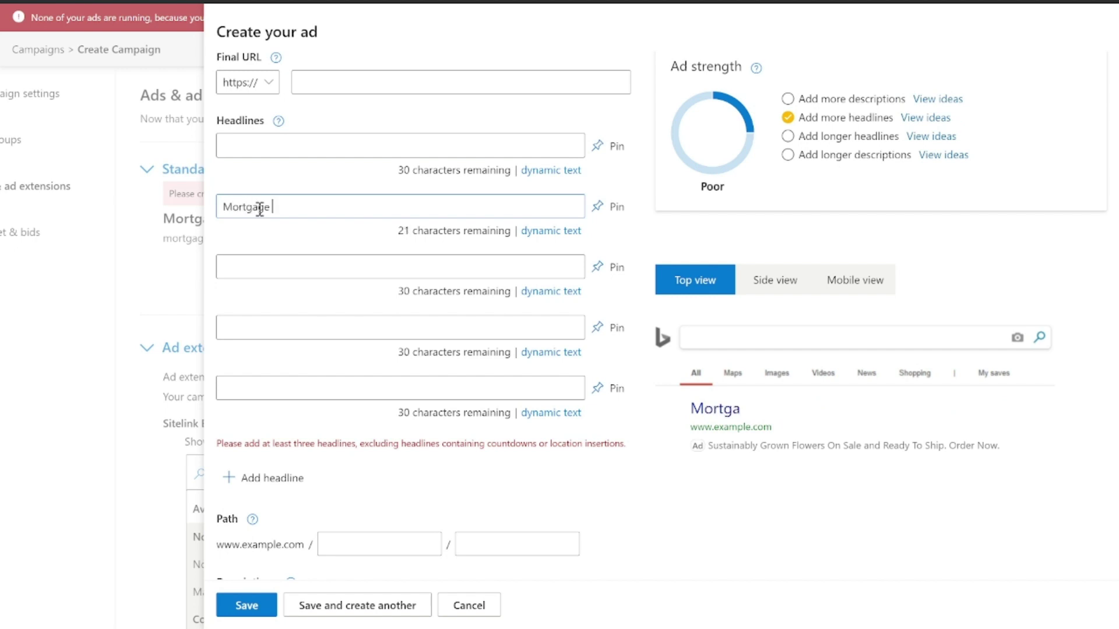
key(BackSpace)
key(BackSpace)
key(BackSpace)
text(ompn)
key(BackSpace)
text(any)
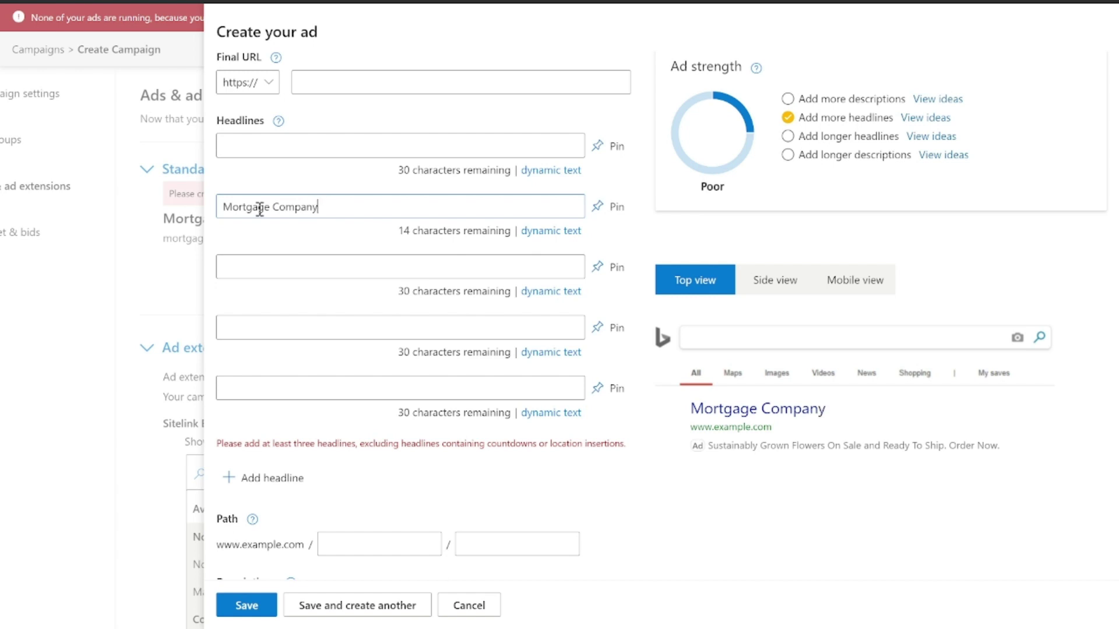
text( ,LLC)
text(LLC)
Enter "Mortgage Company CA" as the ad's first headline
click(245, 145)
text(Mor)
key(BackSpace)
text(rtgage Cop)
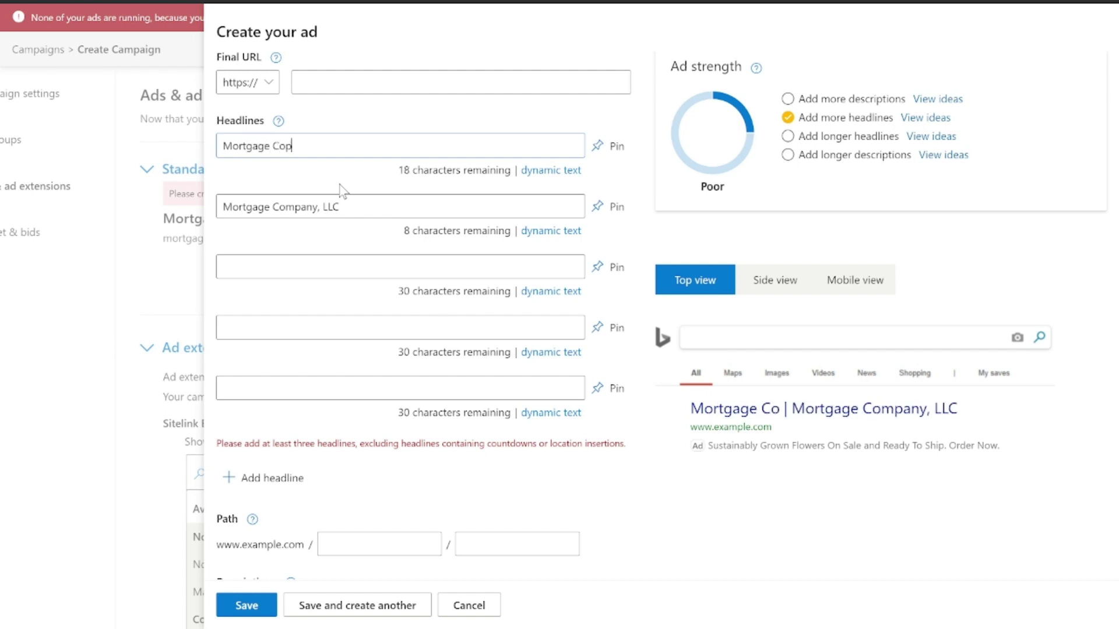
key(BackSpace)
text(ma)
key(BackSpace)
text(pany C)
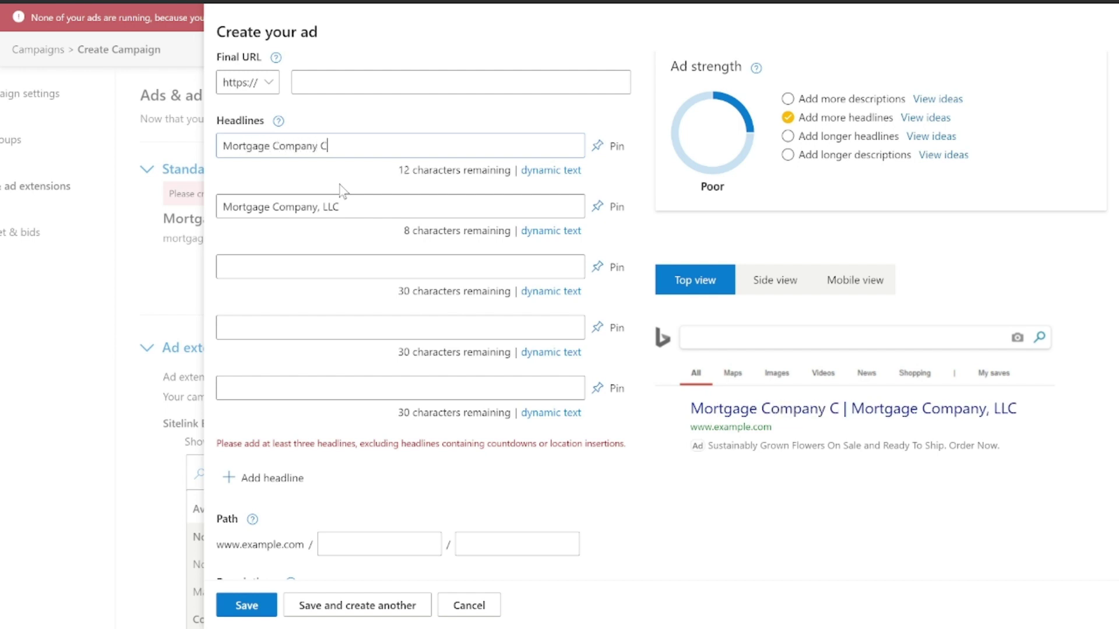
text(A)
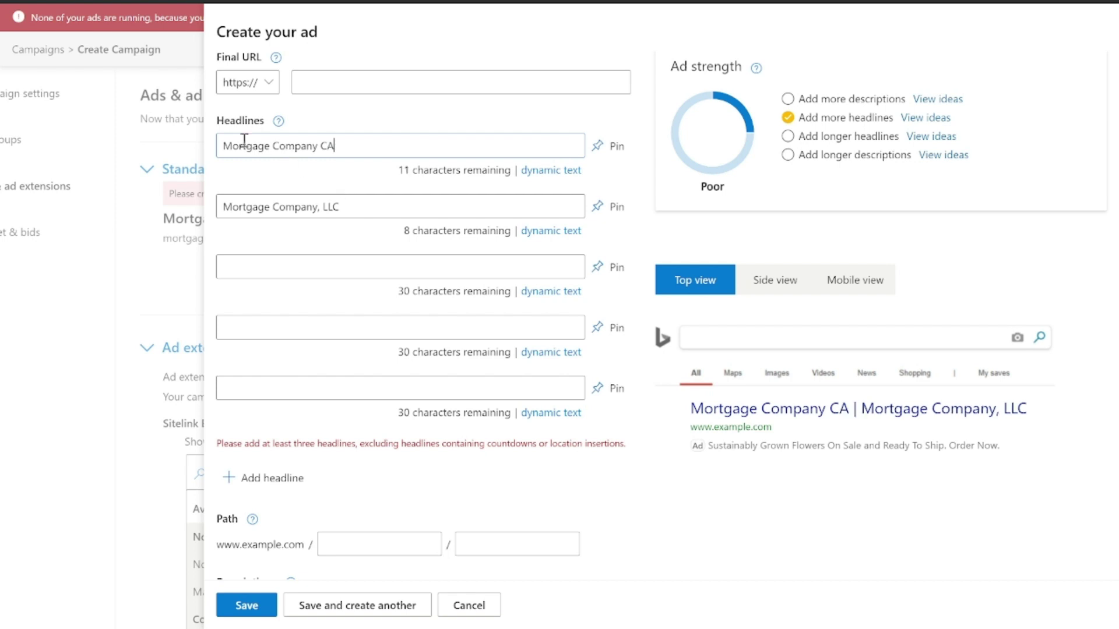
Reword the ad's first headline to "Top Mortgage Company in CA"
click(228, 146)
text(Top)
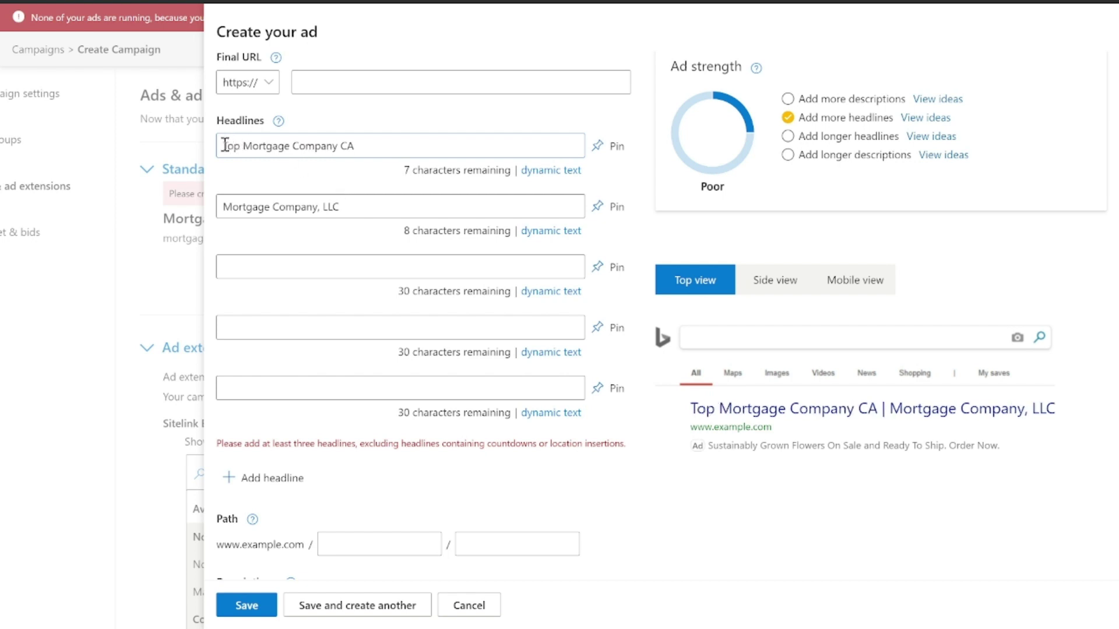
click(369, 150)
key(BackSpace)
key(BackSpace)
text(in CA)
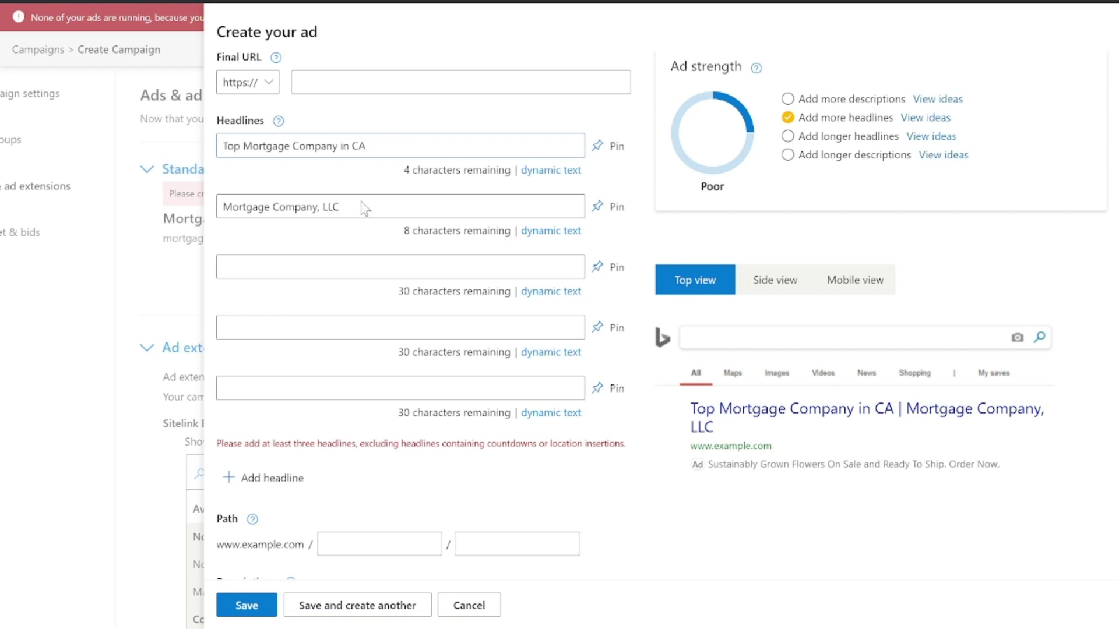
Set the third headline to "Fast Closing, Low Rates" and the fourth headline to "Talk to an LO in Mins"
click(272, 263)
text(Fas)
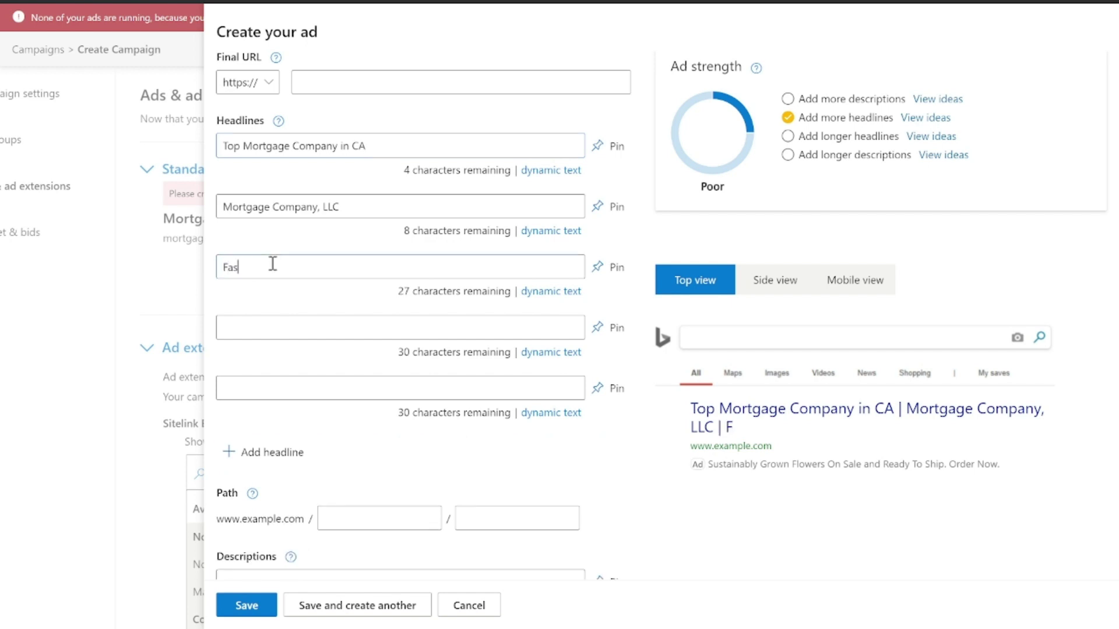
text(t Cosing, )
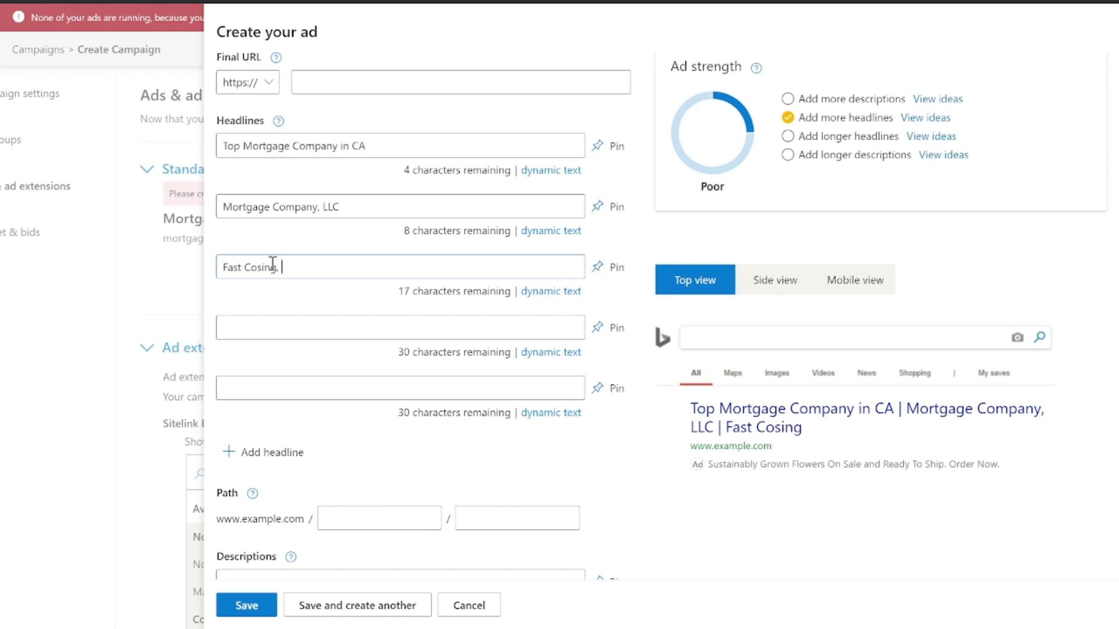
text(Low Rates)
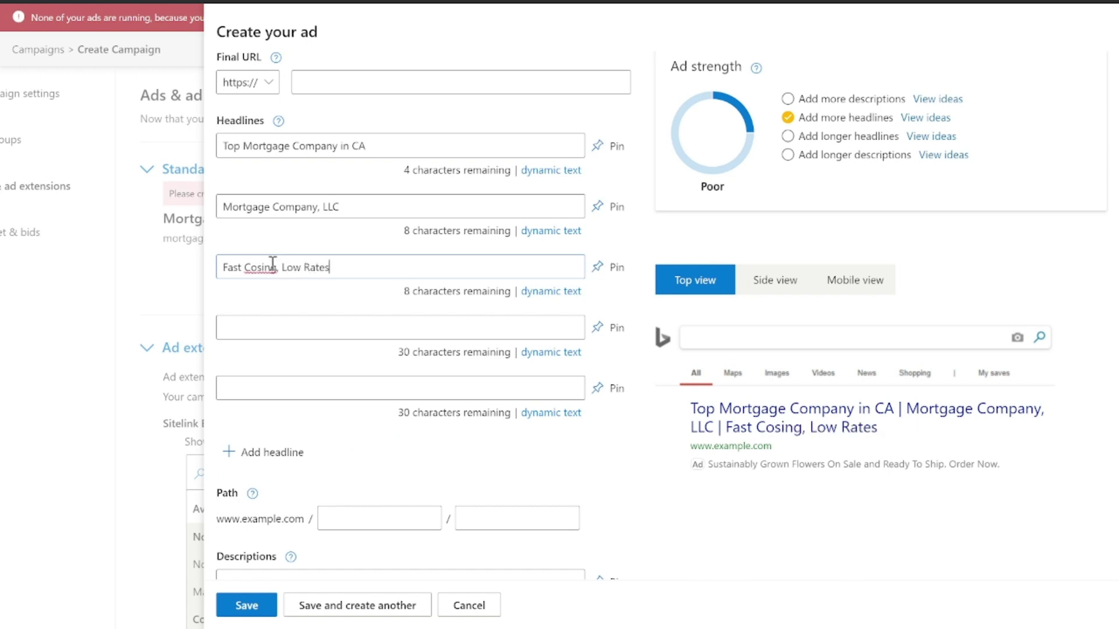
click(246, 267)
double_click(257, 265)
text(Closing)
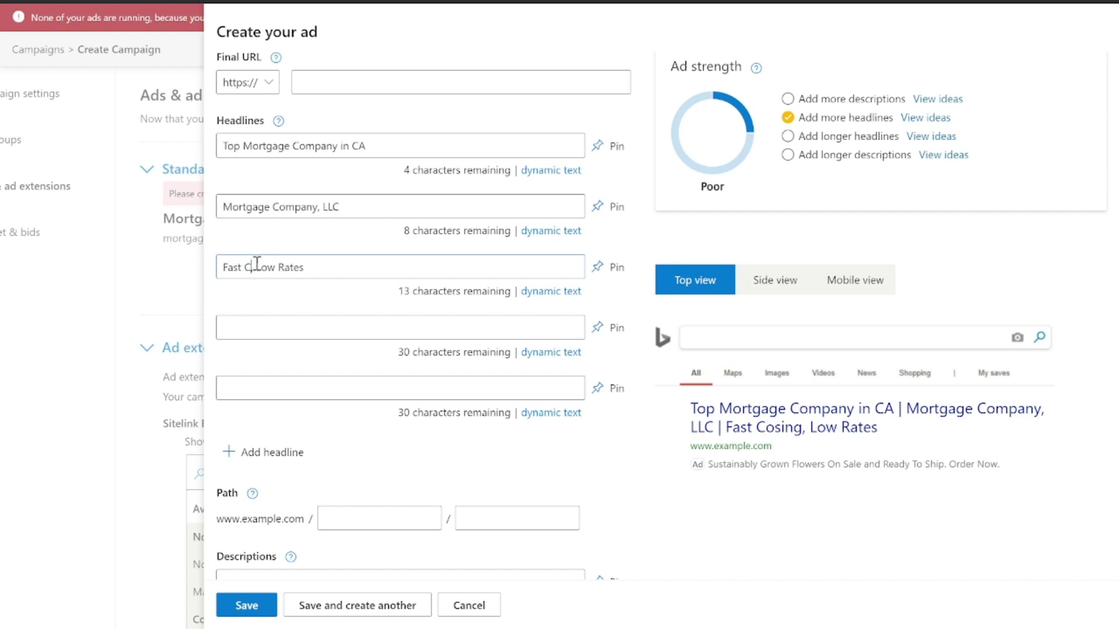
click(383, 264)
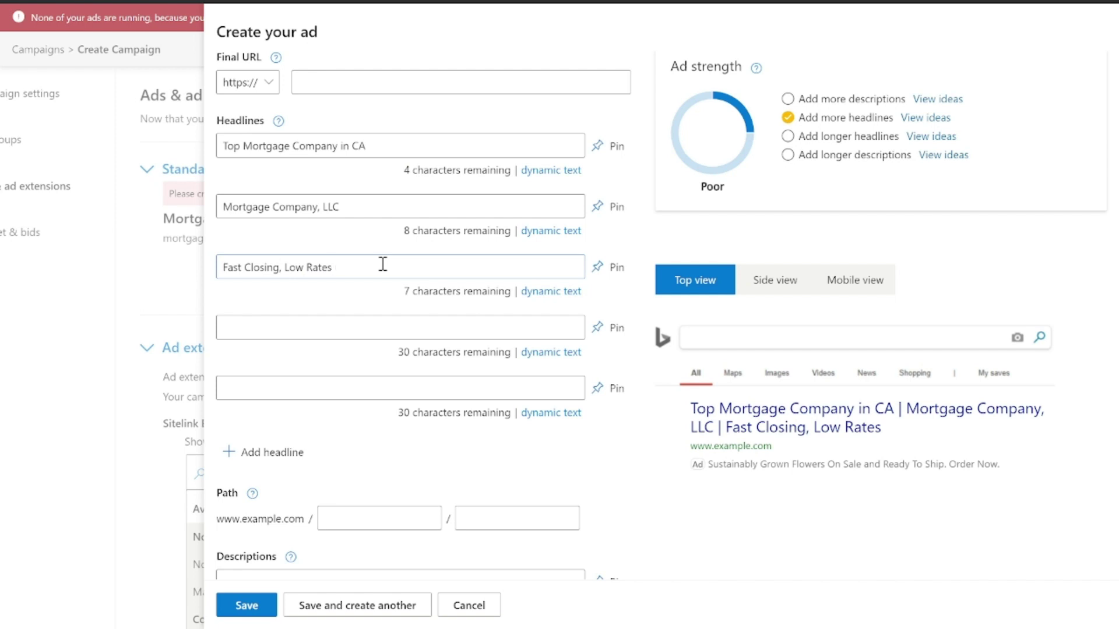
click(276, 325)
text(Talk to an LO in Mins)
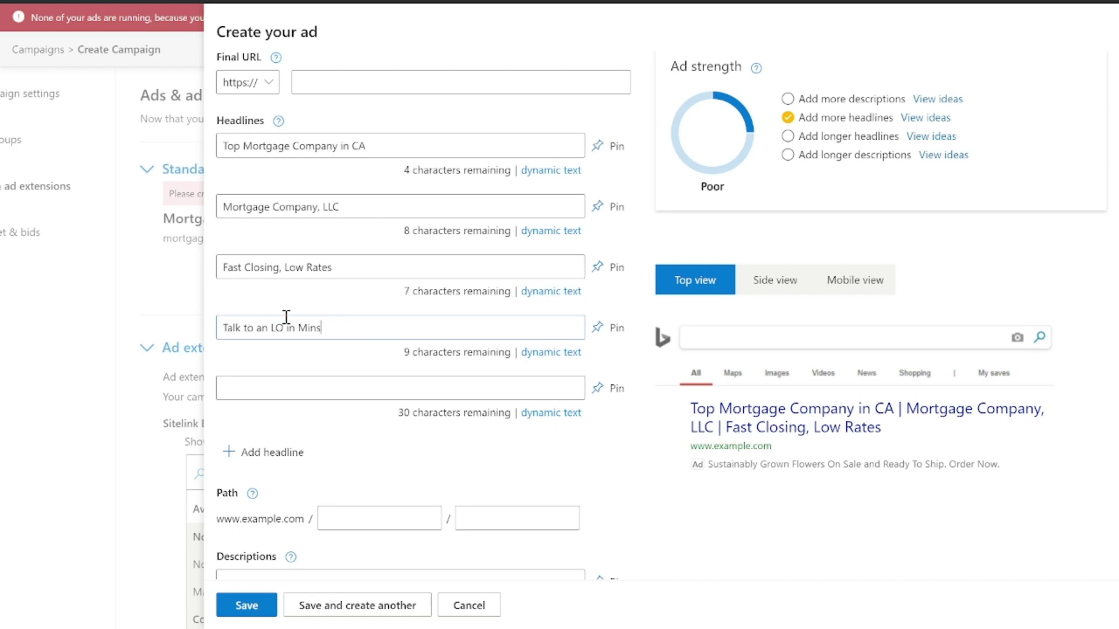
Enter "Top Mortgage Company in California. See Why 1000s Use Mortgage Company, LLC Everyday." as the ad's first description
scroll(578, 259, down, 4)
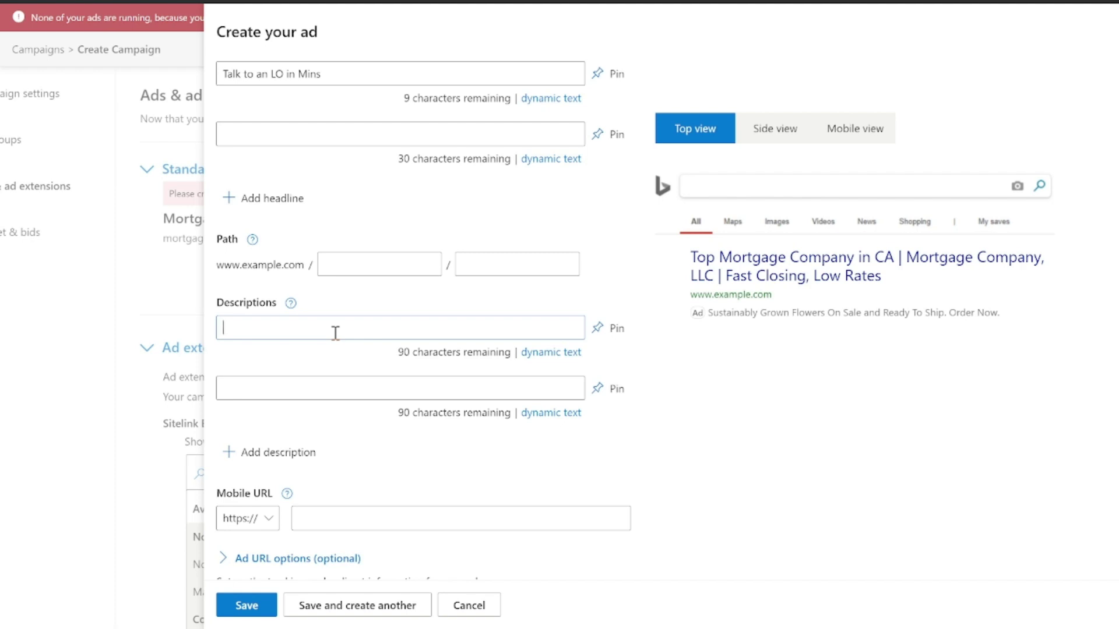
text(Top Mortgag)
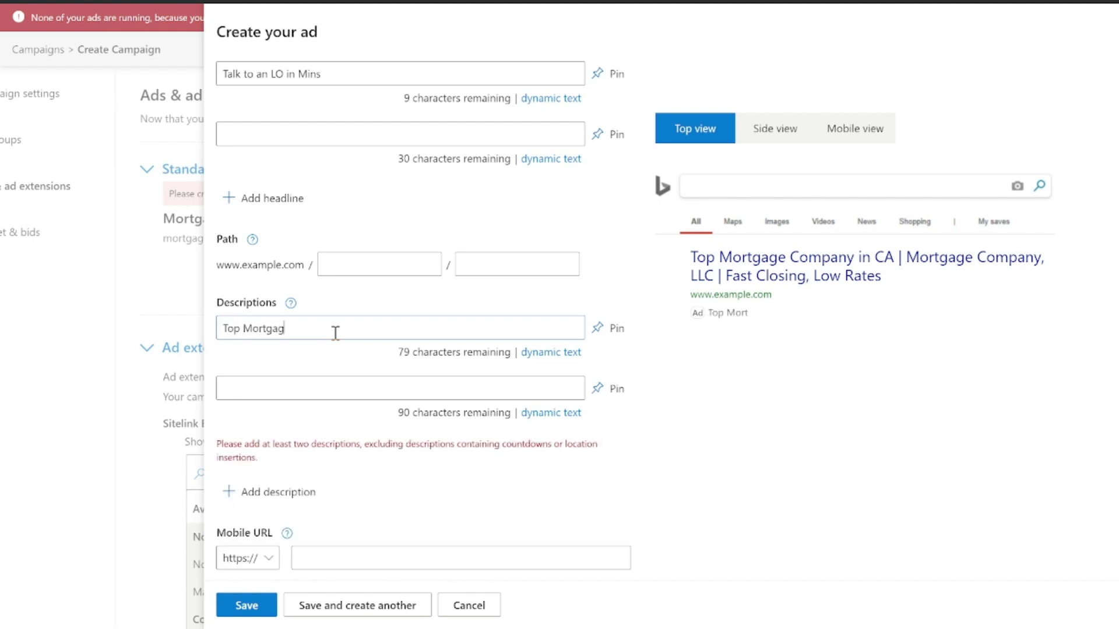
text(e Company in Cal)
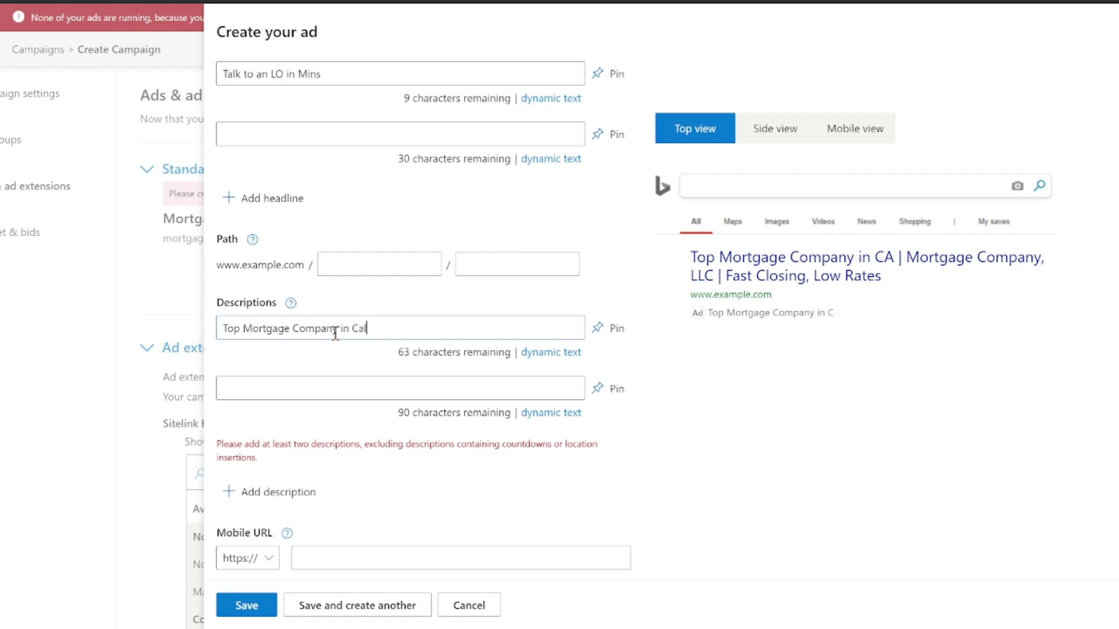
text(ifornia. See Why 1000s U)
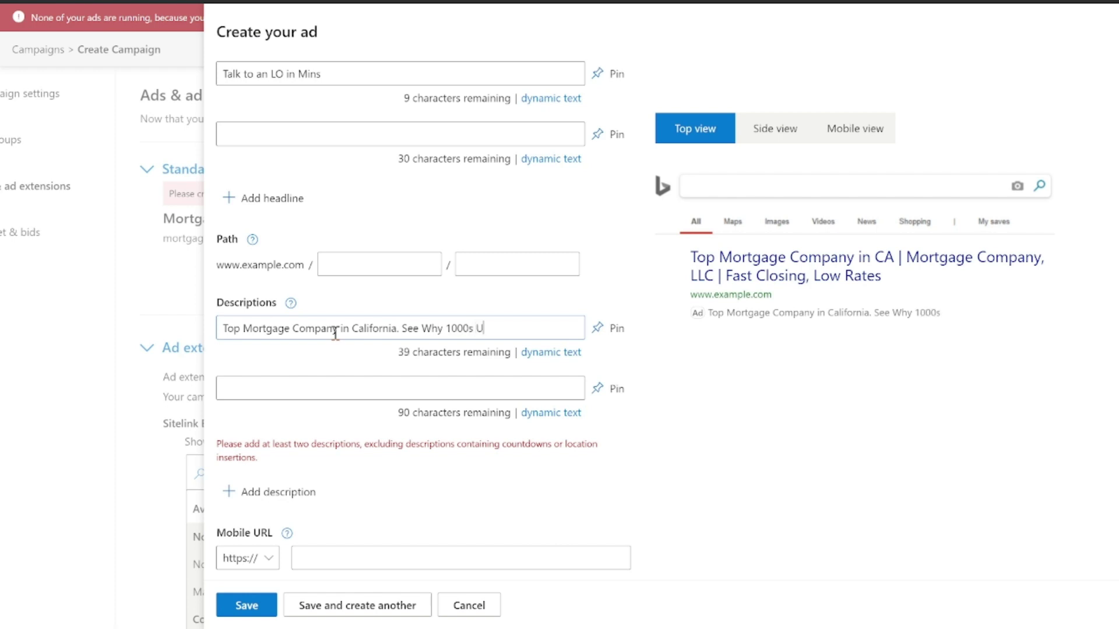
text(se Mortgage Company, LLC )
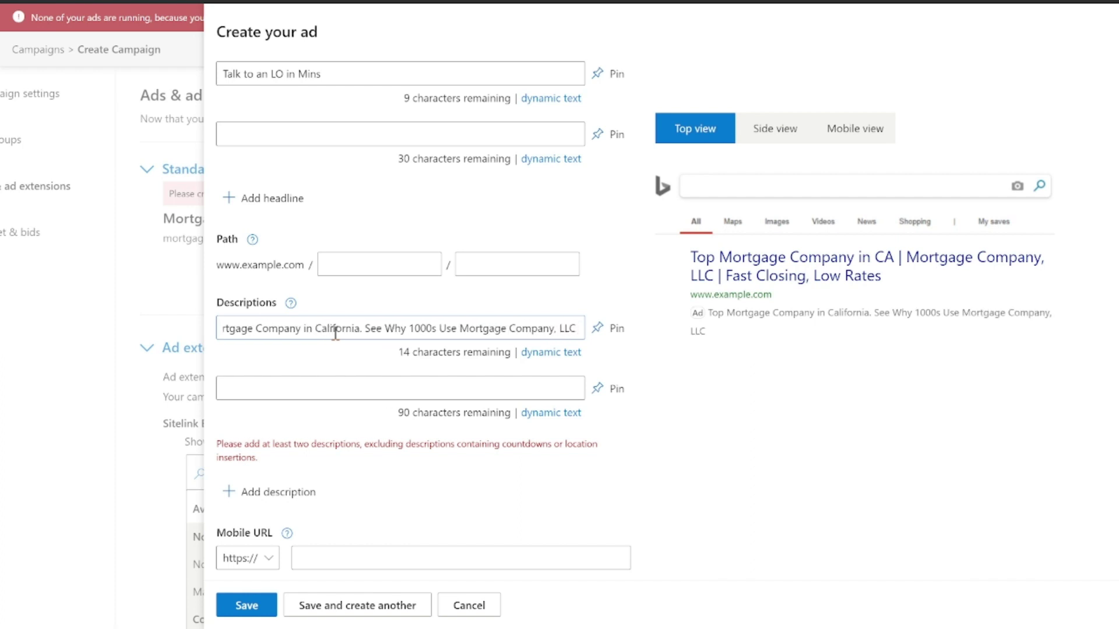
text(every D)
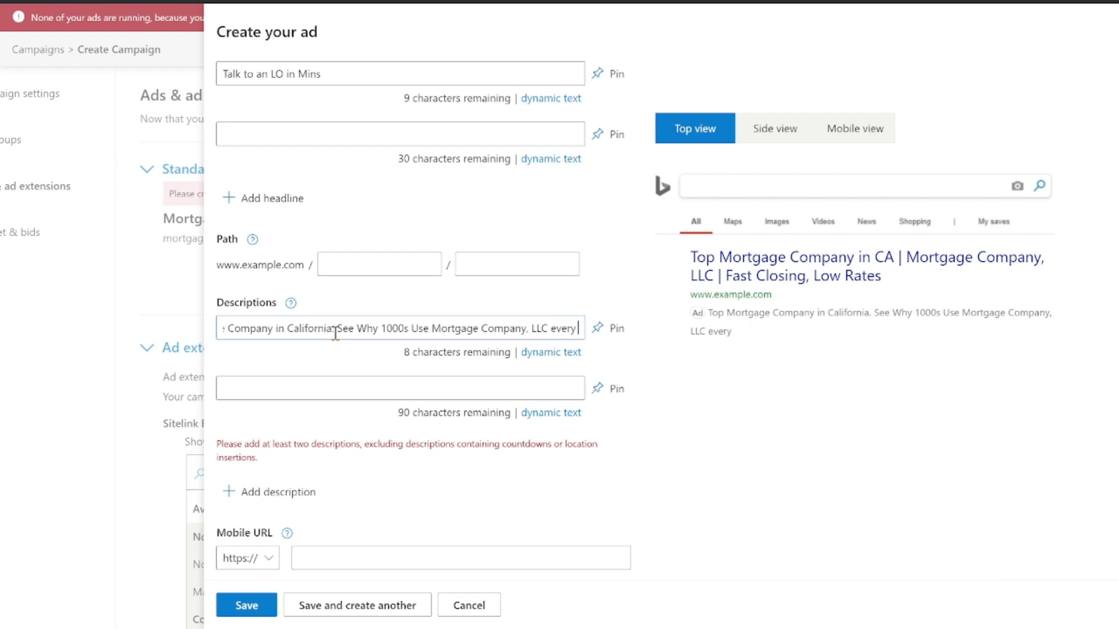
key(BackSpace)
key(BackSpace)
key(BackSpace)
key(BackSpace)
key(BackSpace)
key(BackSpace)
key(BackSpace)
text(Everyday.)
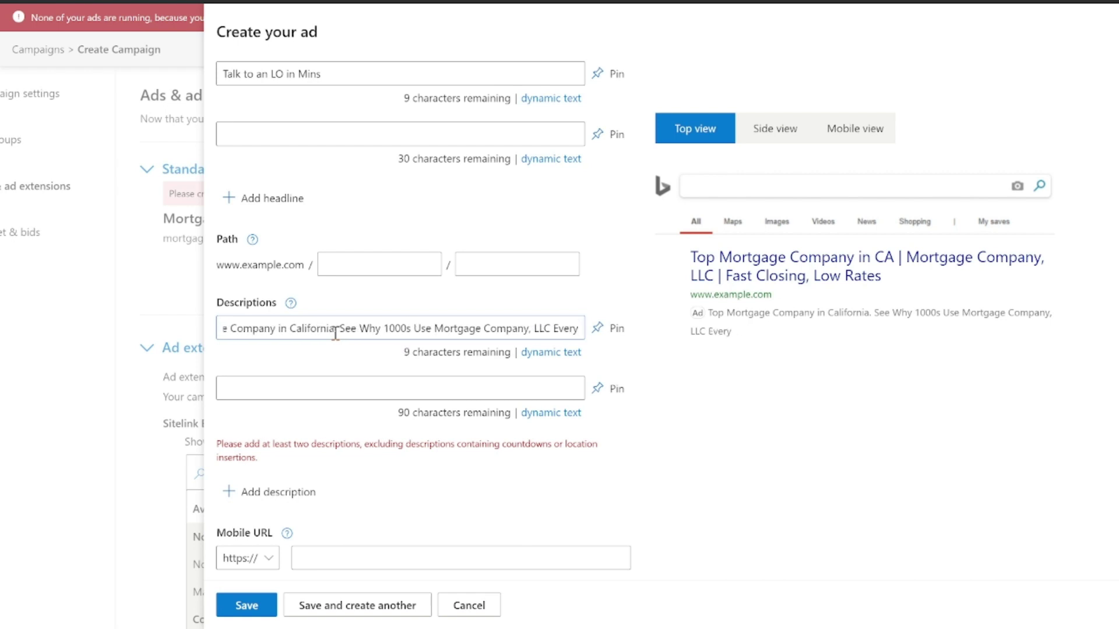
key(BackSpace)
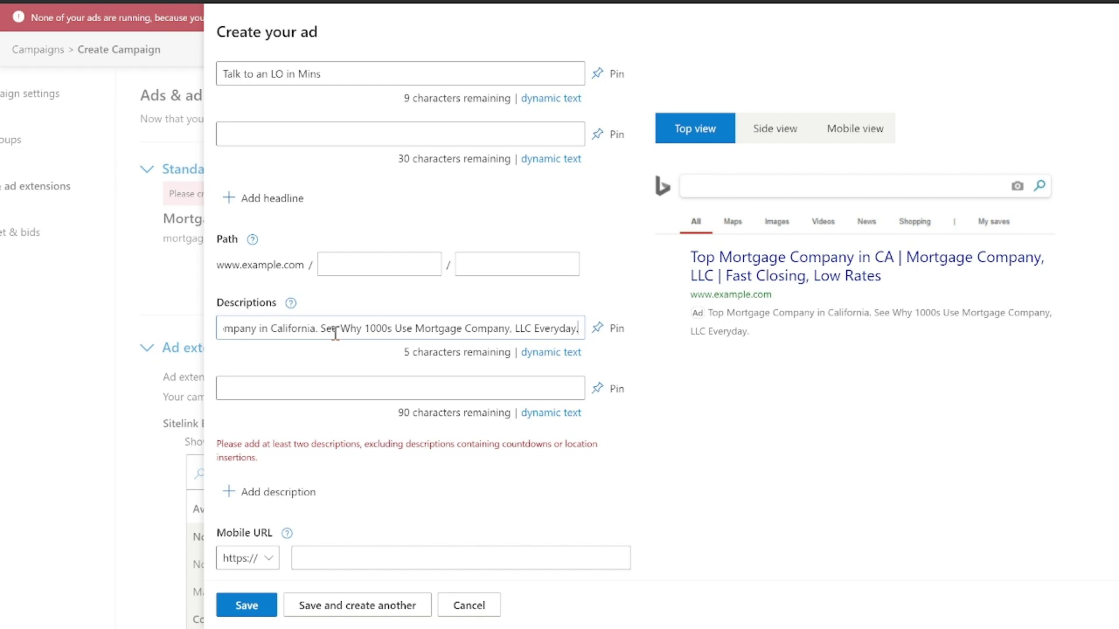
Enter "Get Access to Industry Experts In Minutes." as the second description and review the ad's headlines
click(297, 391)
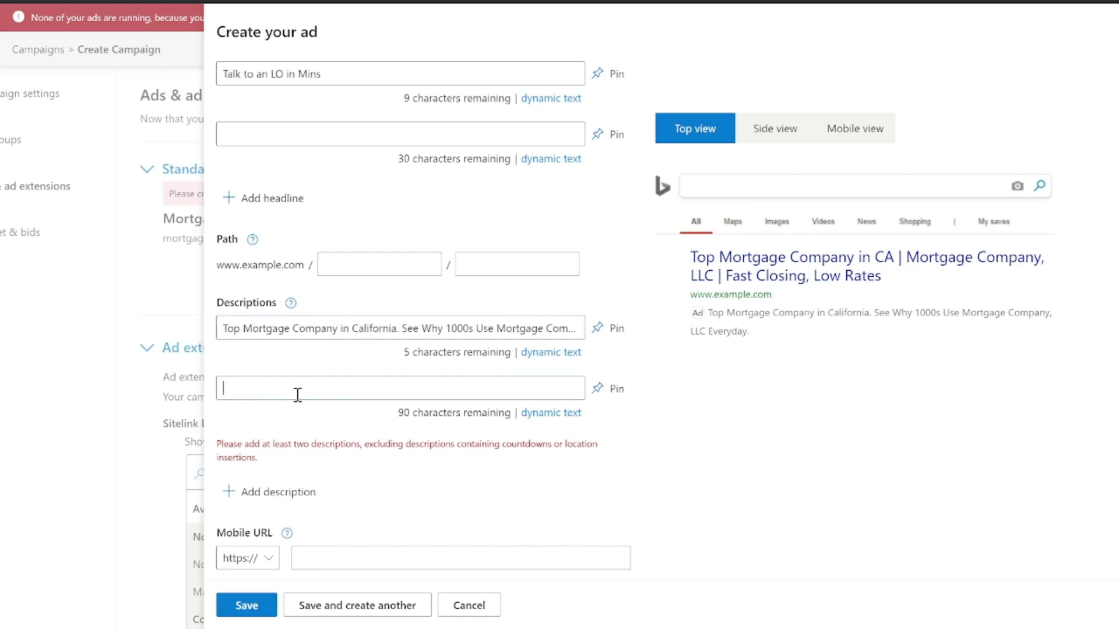
text(Get Access to )
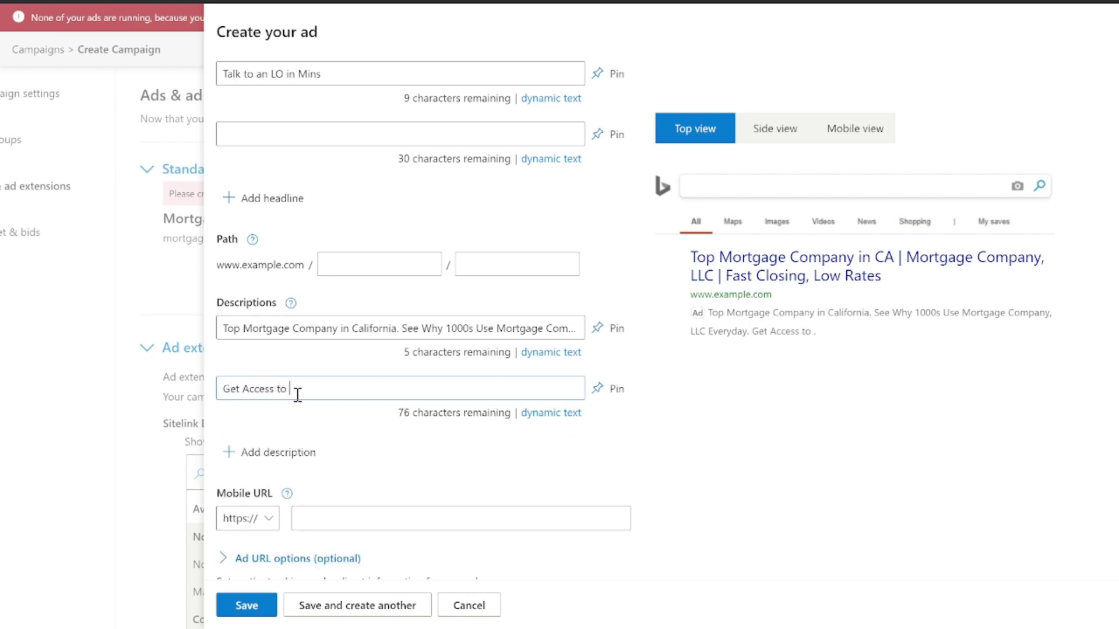
text(Inud)
key(BackSpace)
key(BackSpace)
text(dustry Experts )
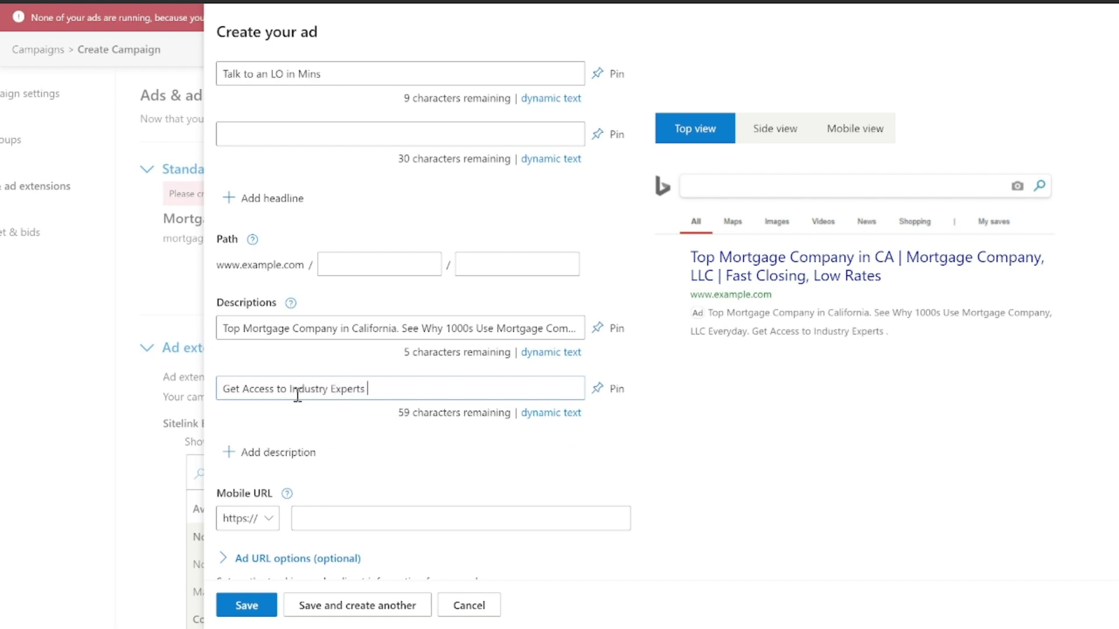
text(In Minutes.)
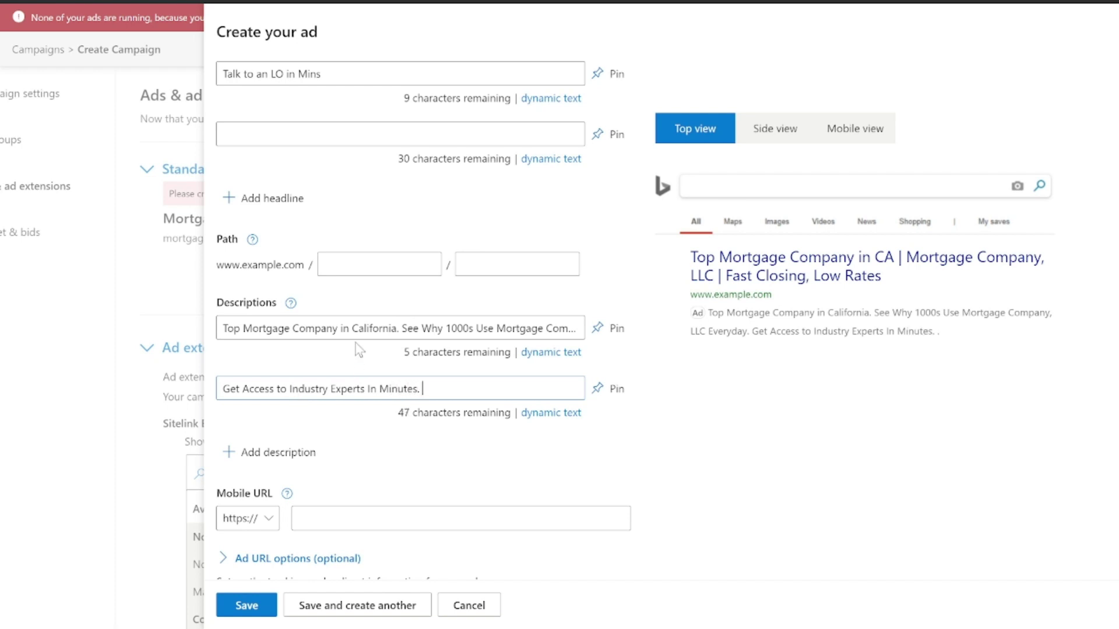
scroll(353, 349, up, 5)
scroll(326, 362, down, 3)
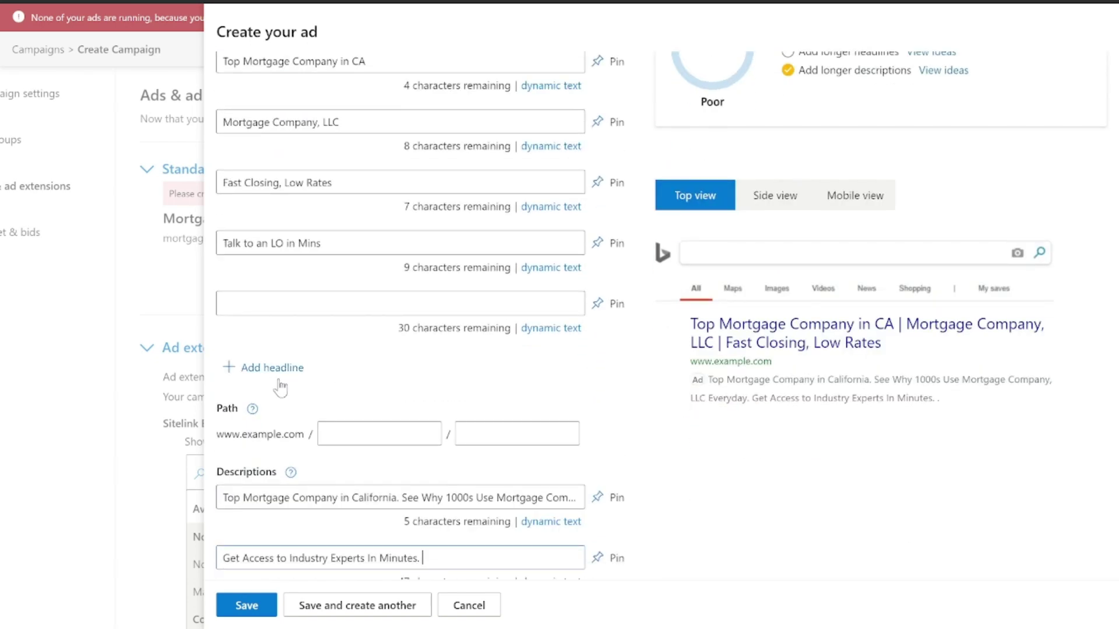
Set the ad's final URL to turnkeylead.com and save the responsive search ad
scroll(285, 384, down, 3)
scroll(309, 473, down, 1)
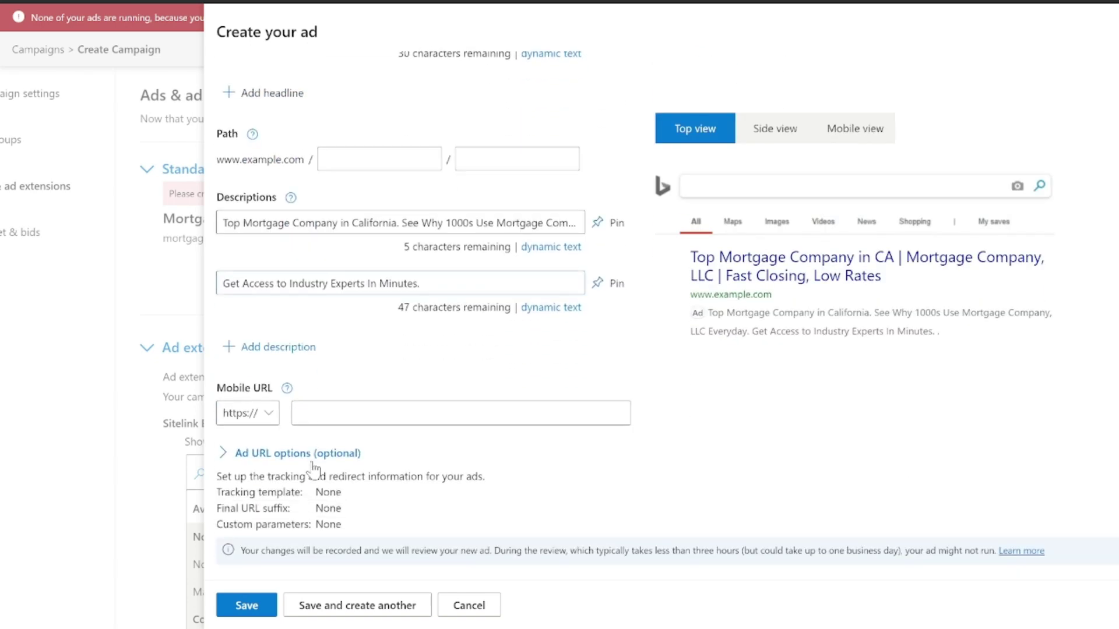
scroll(329, 550, up, 1)
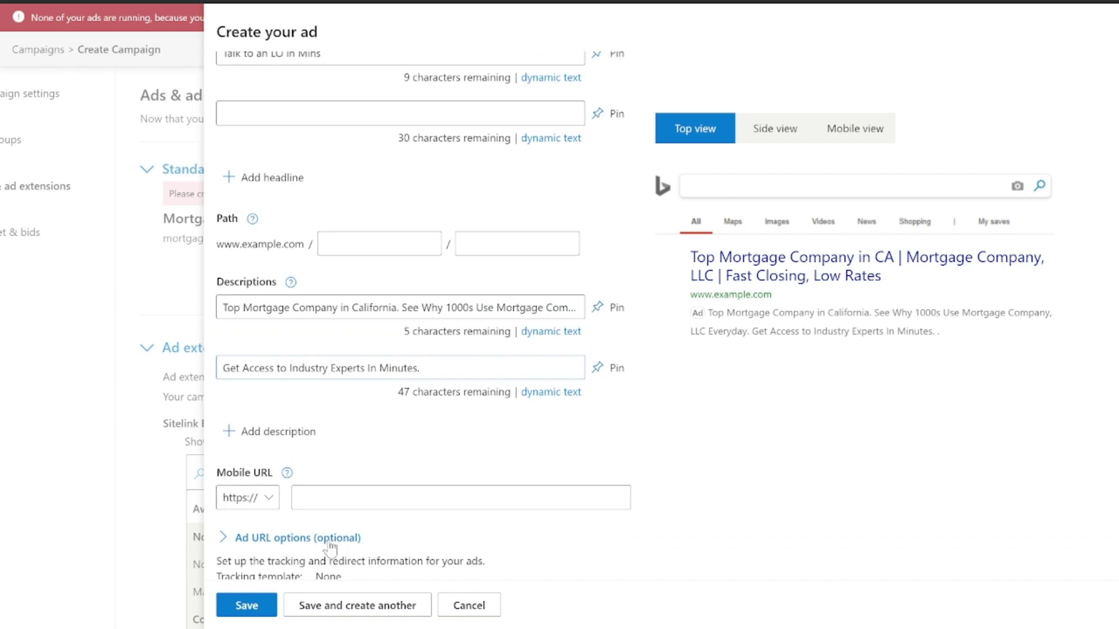
scroll(350, 361, up, 7)
click(351, 250)
text(turnkeylead.com)
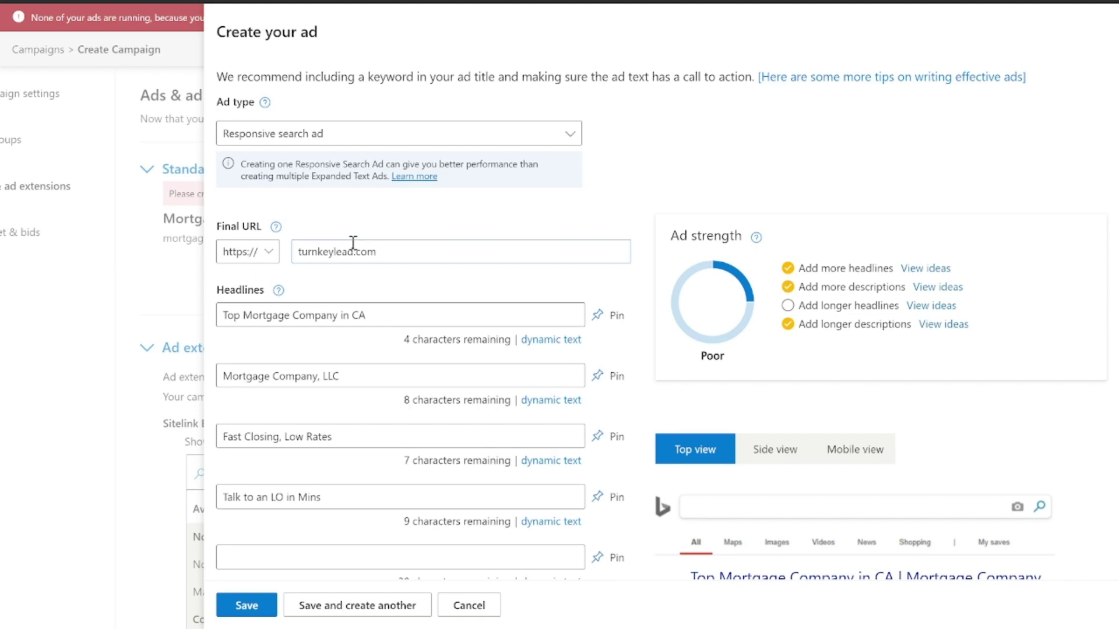
scroll(353, 245, down, 4)
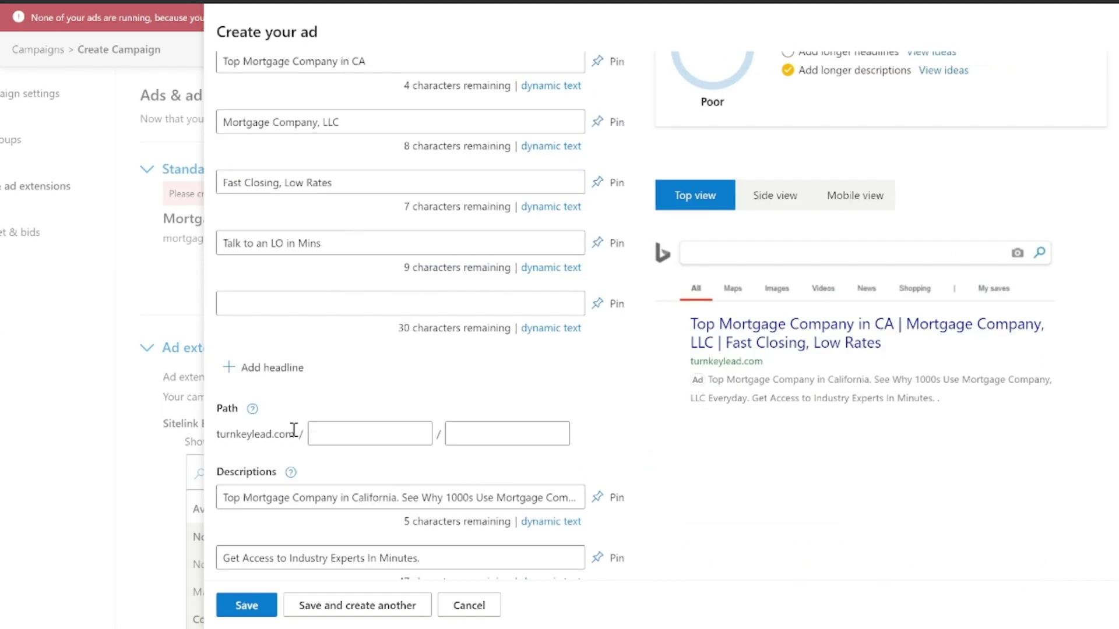
scroll(359, 341, down, 4)
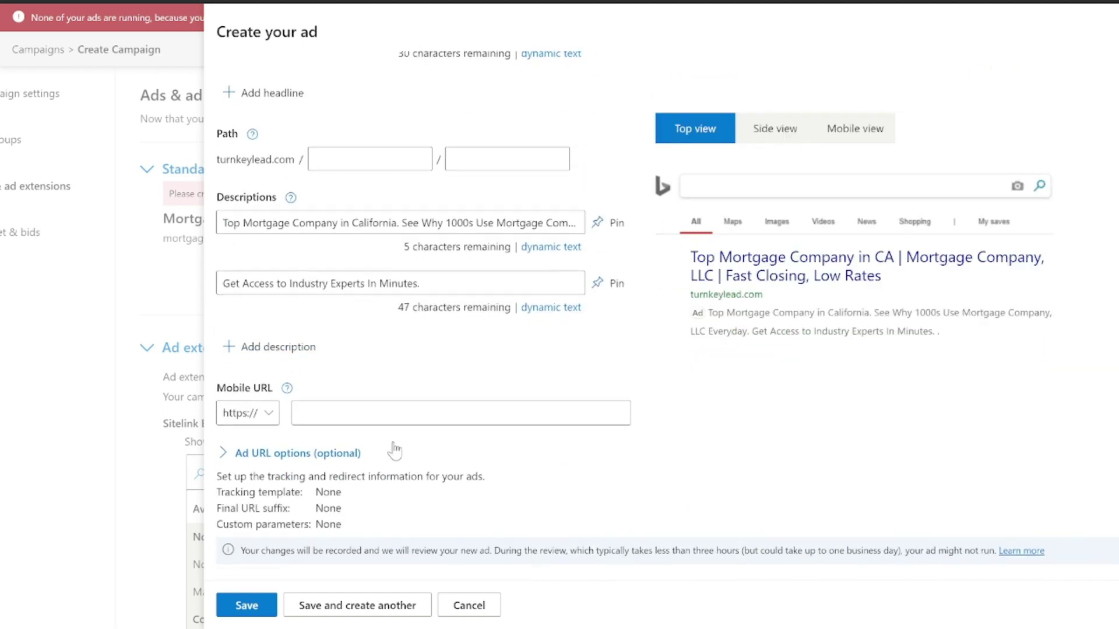
click(246, 605)
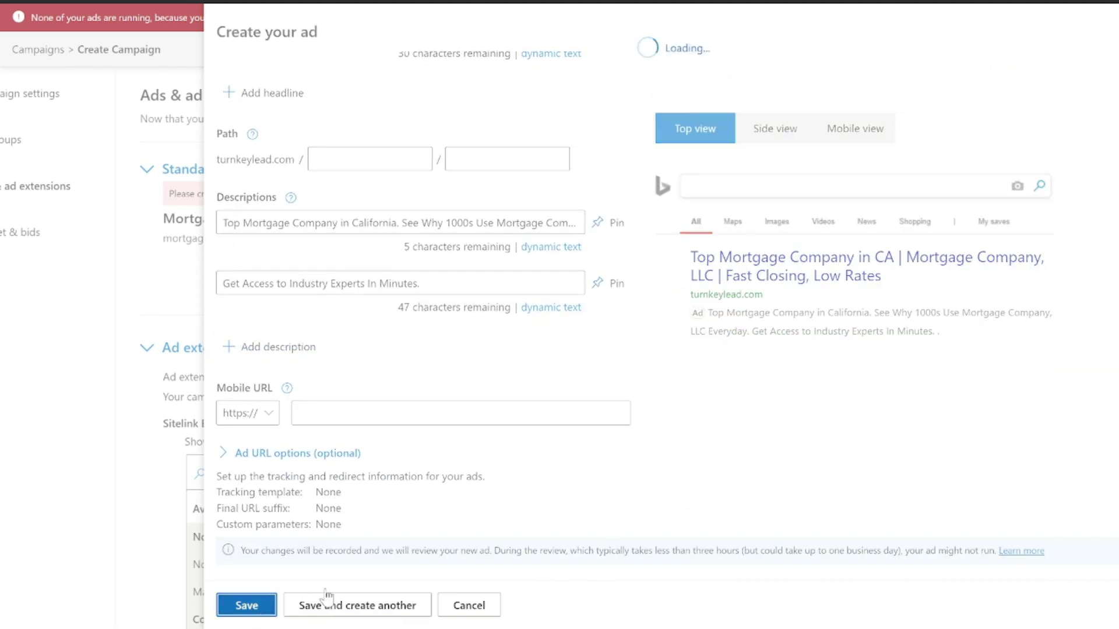
Check the saved ad and the selected ad extensions, and continue to the campaign's budget and bids settings
scroll(402, 303, down, 12)
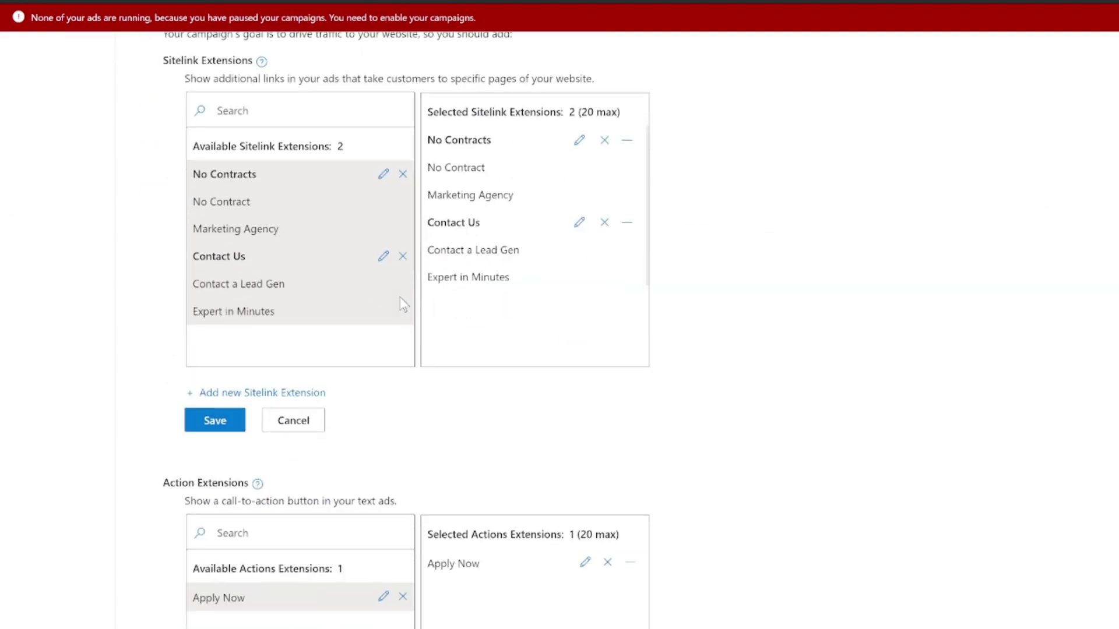
scroll(402, 303, up, 12)
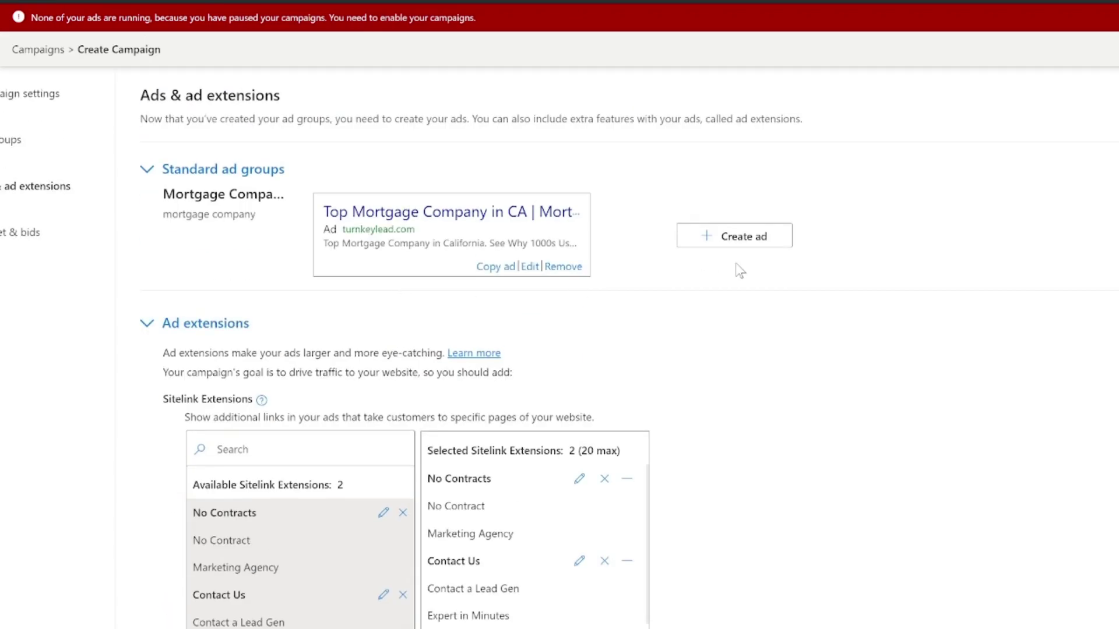
scroll(309, 227, down, 15)
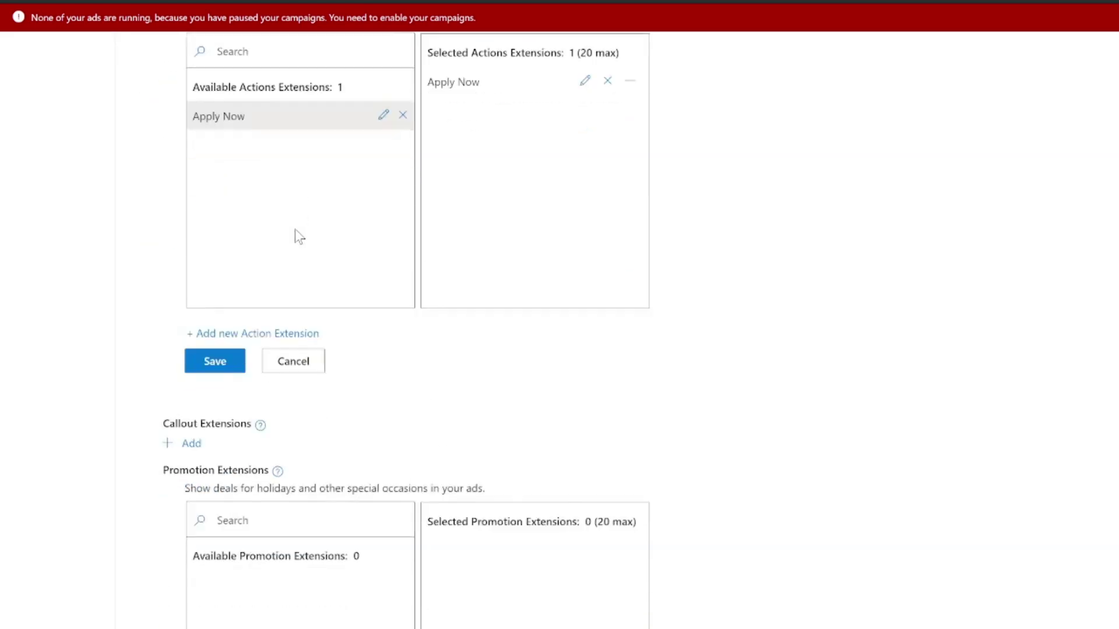
click(221, 575)
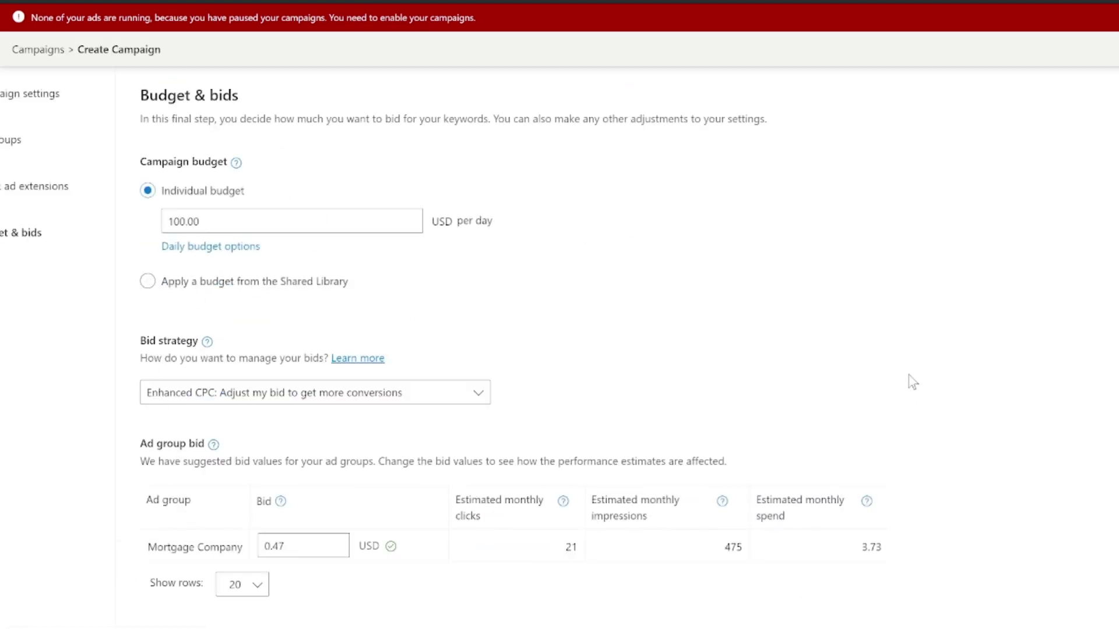
Set the Mortgage Company ad group's bid to 8 USD
scroll(239, 229, down, 2)
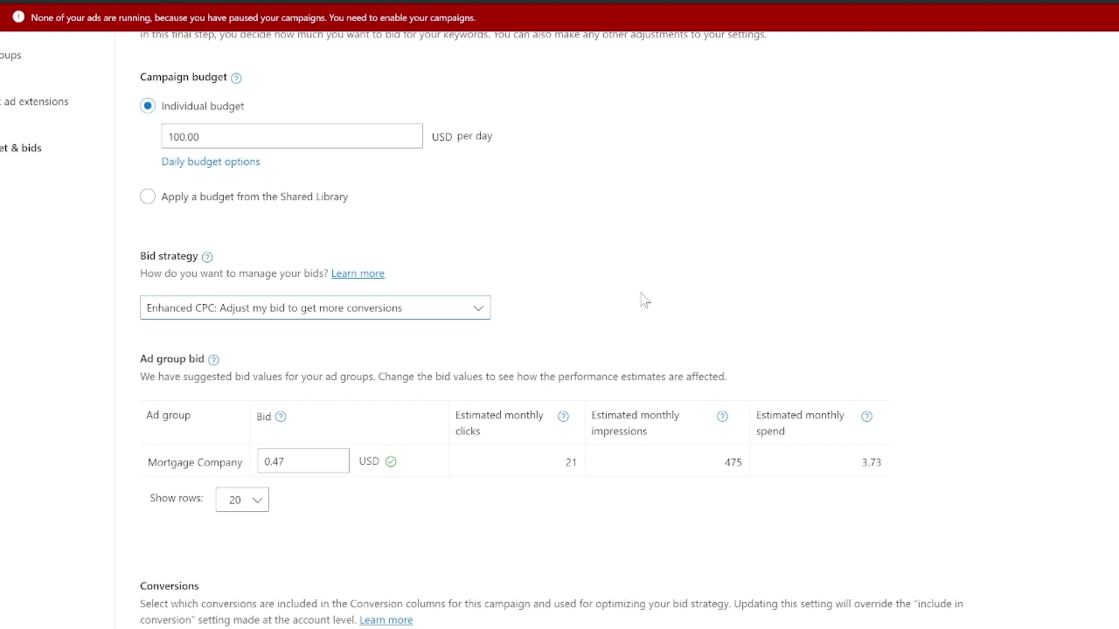
scroll(589, 290, down, 3)
double_click(313, 295)
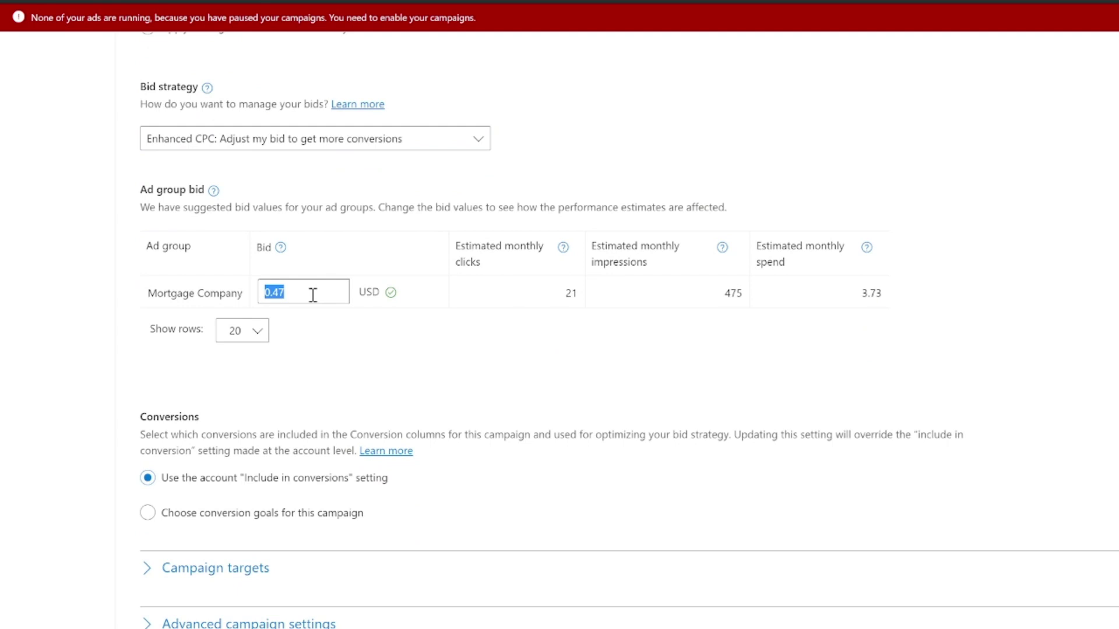
text(8)
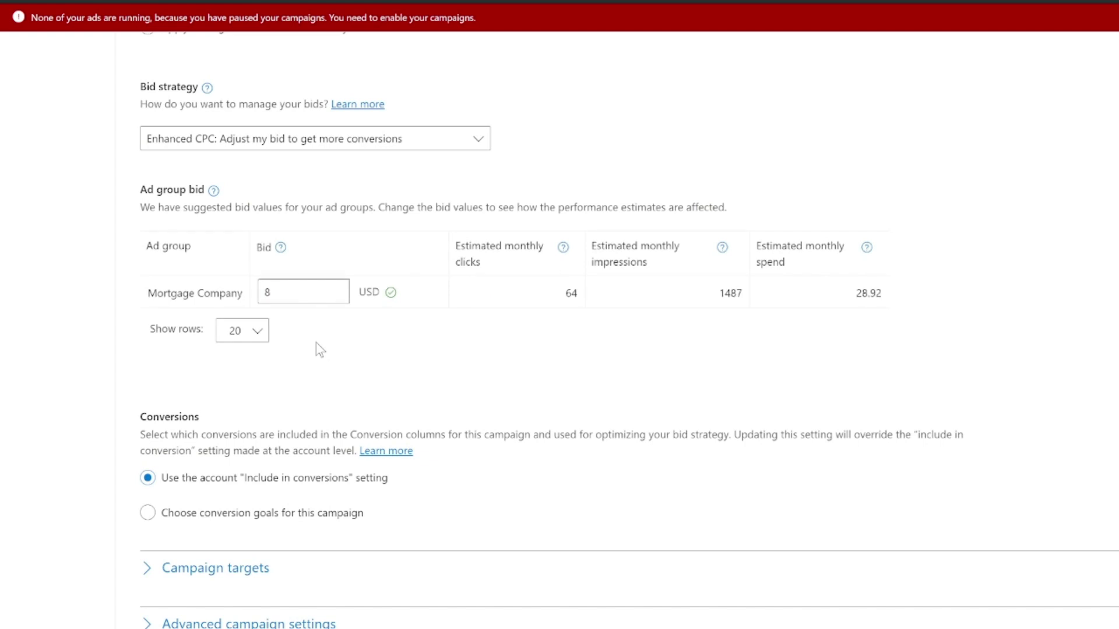
Set the campaign's tablet bid adjustment to decrease by 100%
scroll(319, 349, down, 3)
click(212, 408)
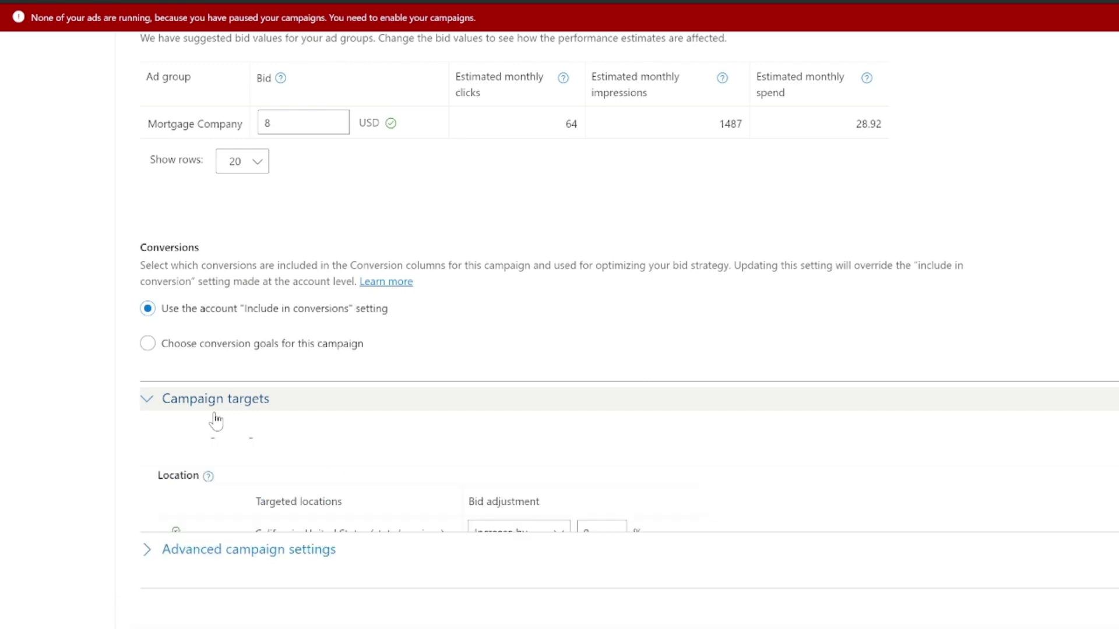
scroll(340, 370, down, 4)
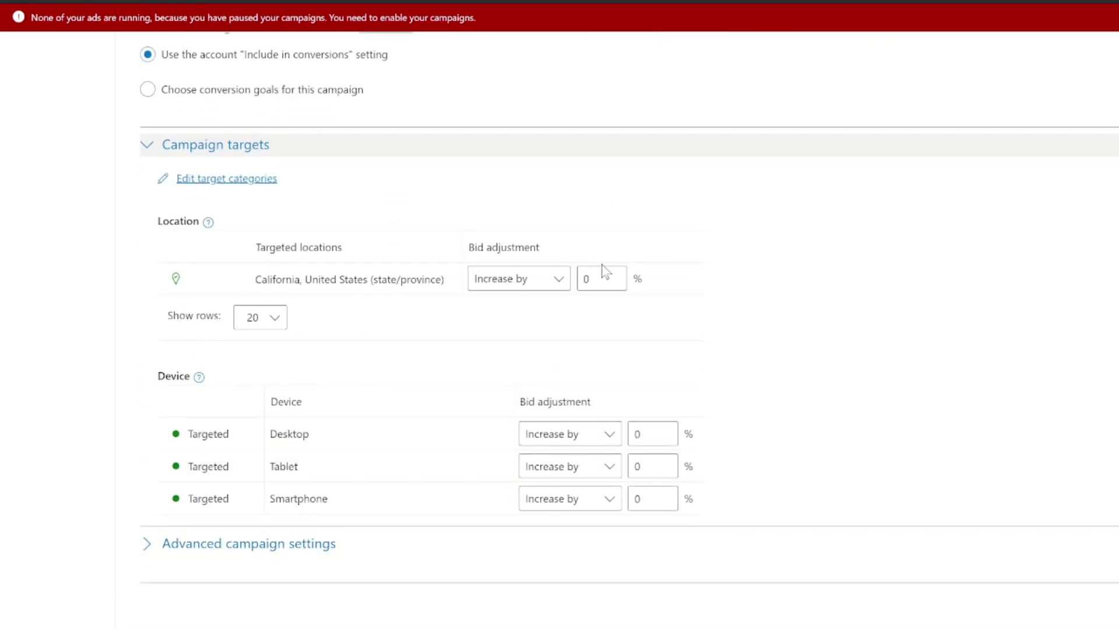
click(576, 475)
click(595, 497)
click(649, 467)
key(BackSpace)
text(100)
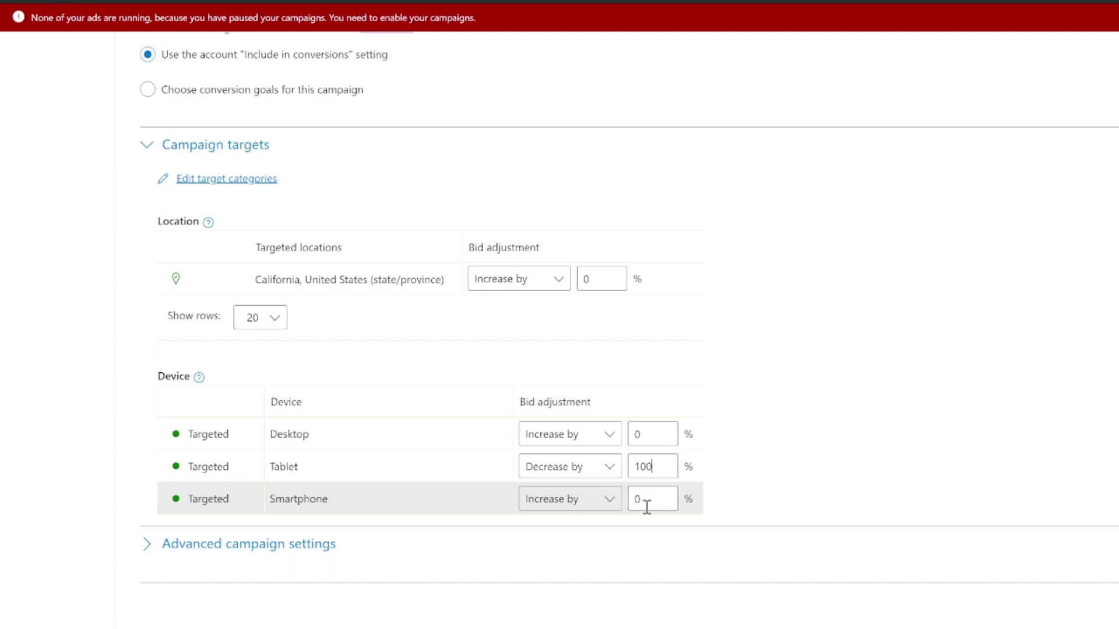
Schedule the campaign's ads to run Monday - Friday from 8 AM to 7 PM
scroll(644, 501, down, 3)
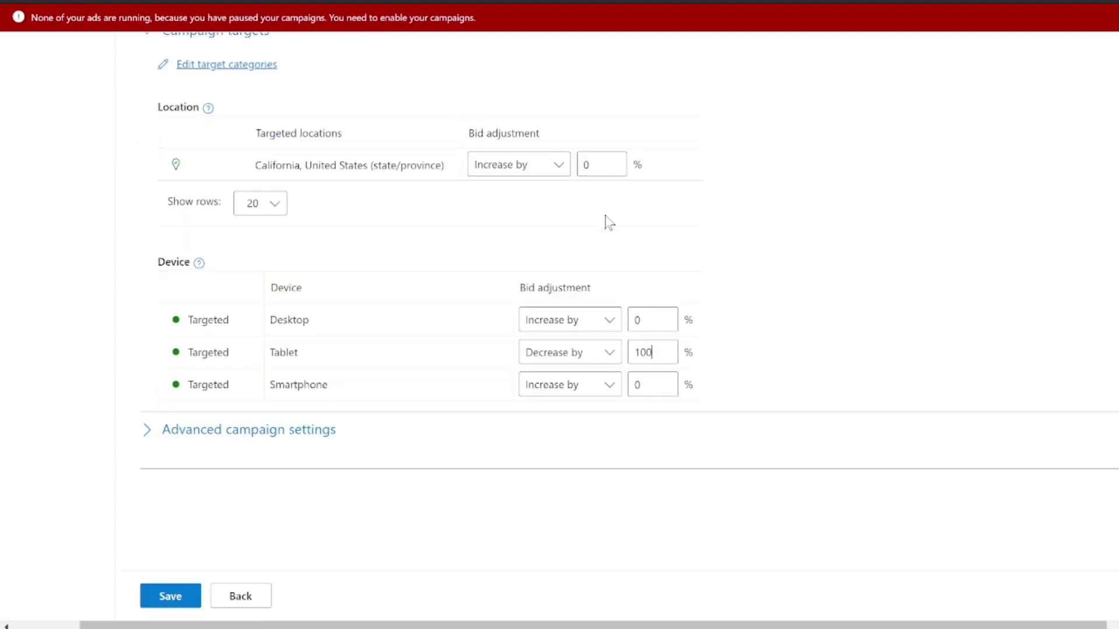
click(255, 400)
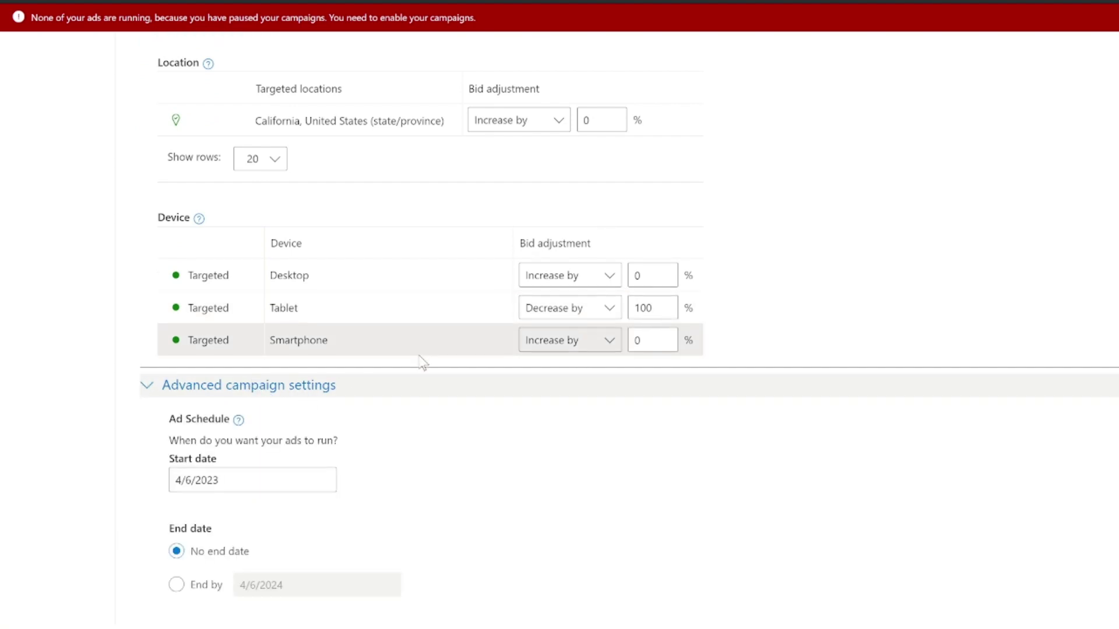
scroll(421, 364, down, 4)
scroll(419, 357, down, 4)
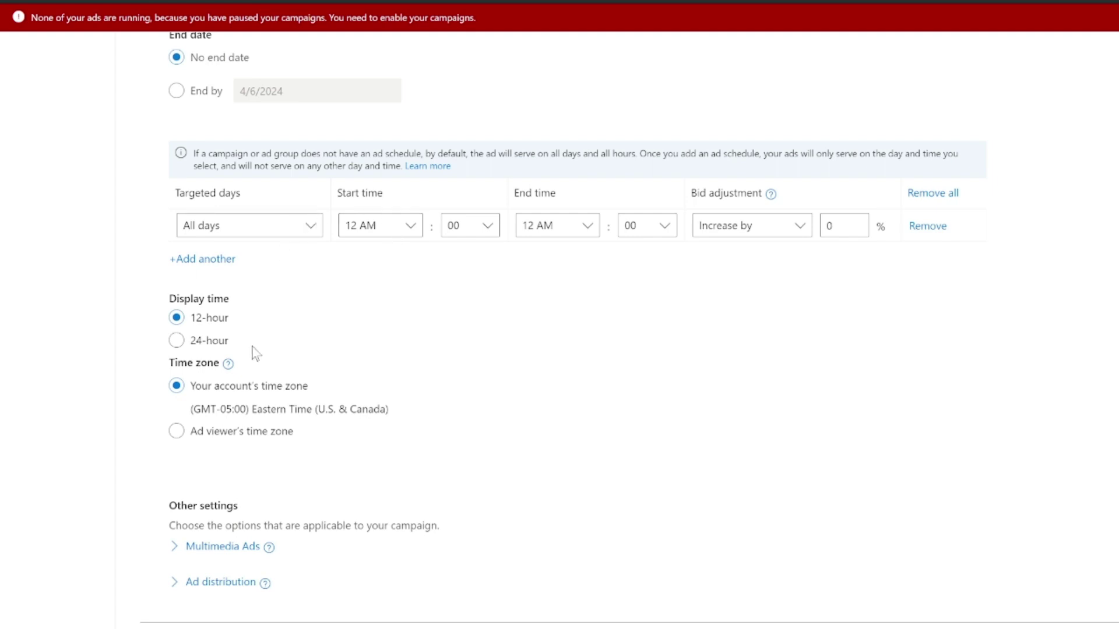
key(Down)
key(8)
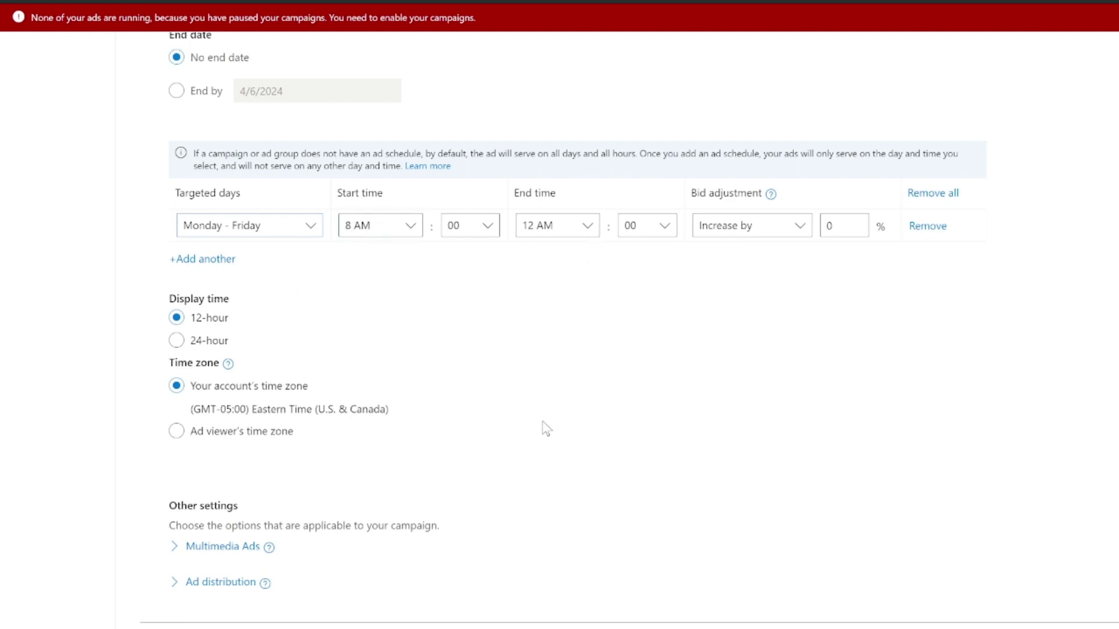
key(7)
key(7)
Restrict the campaign's ad distribution to Microsoft sites and select traffic, and save the finished campaign
scroll(432, 362, down, 3)
scroll(427, 357, up, 3)
scroll(666, 370, down, 1)
scroll(665, 371, down, 3)
click(205, 413)
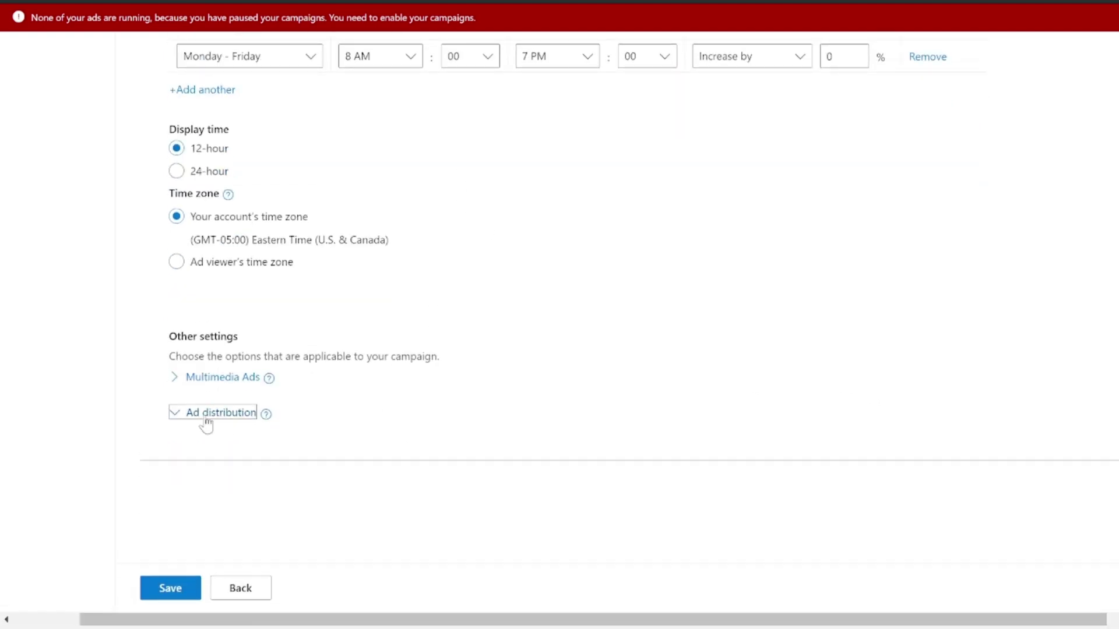
scroll(532, 421, down, 3)
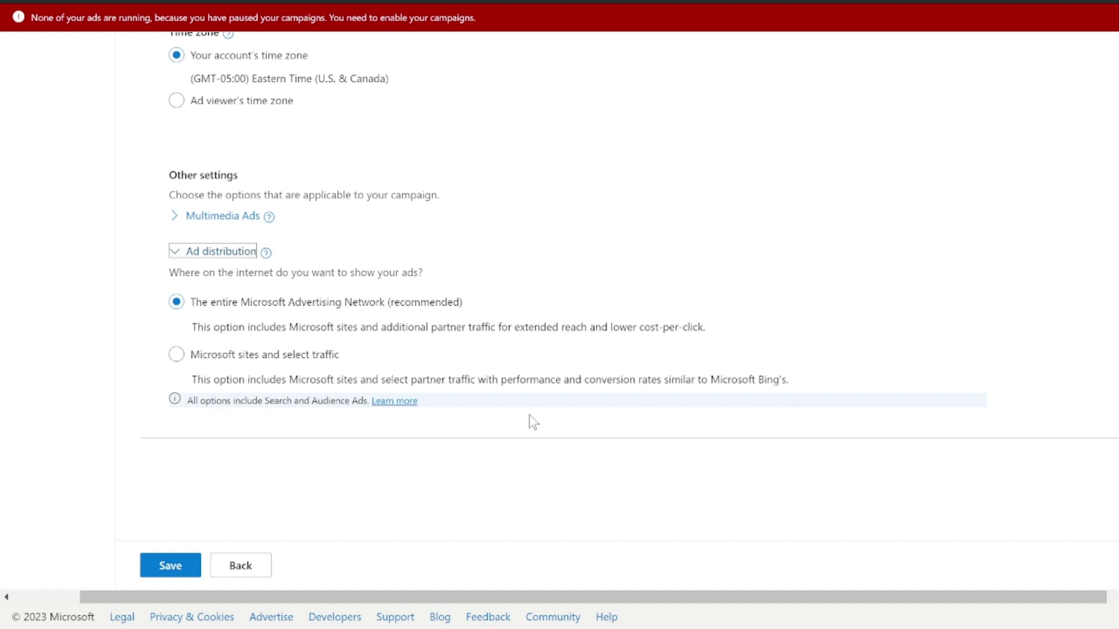
click(177, 356)
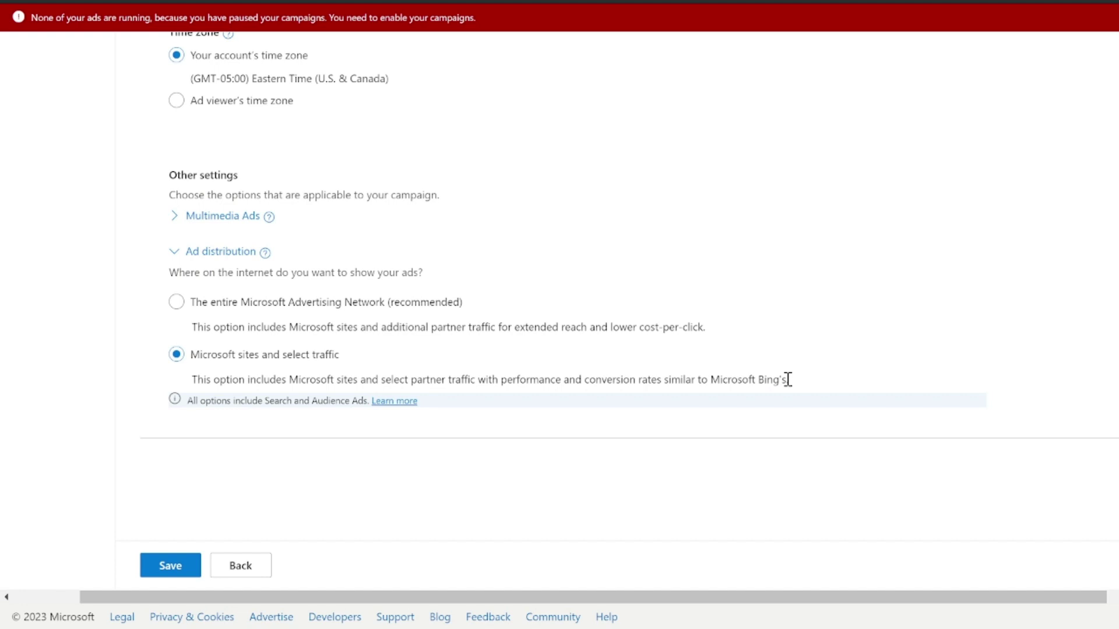
drag(787, 379, 194, 360)
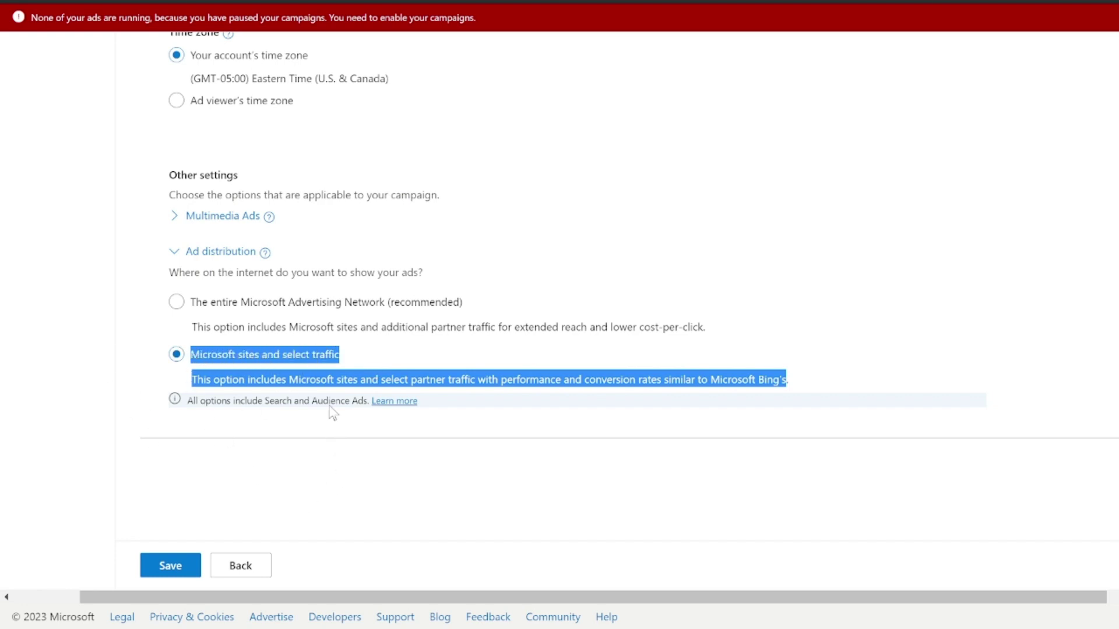
click(361, 369)
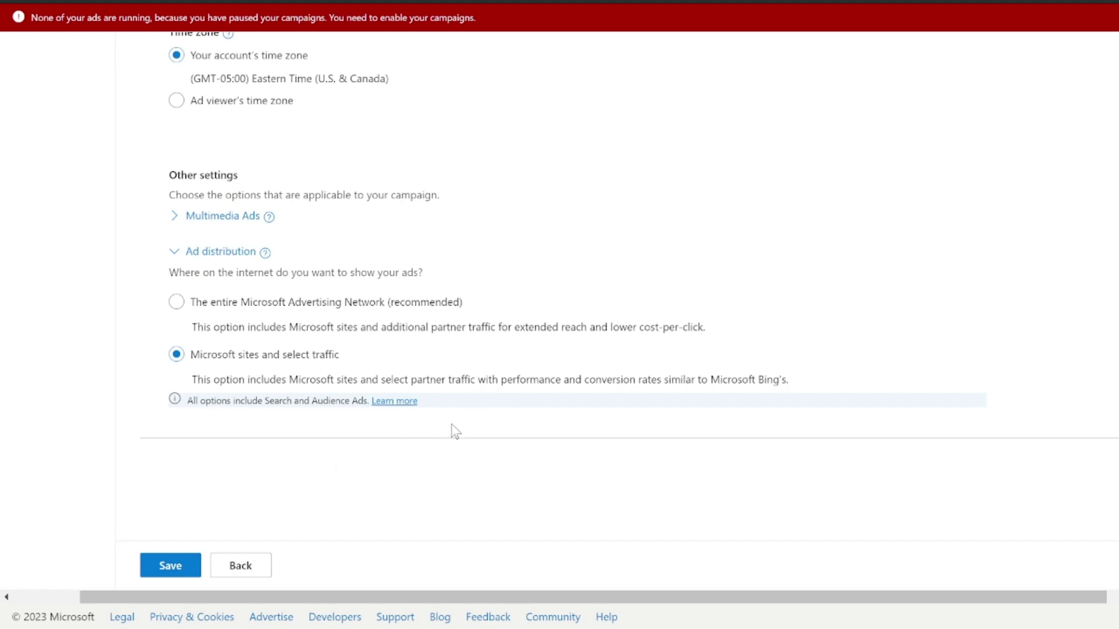
click(162, 568)
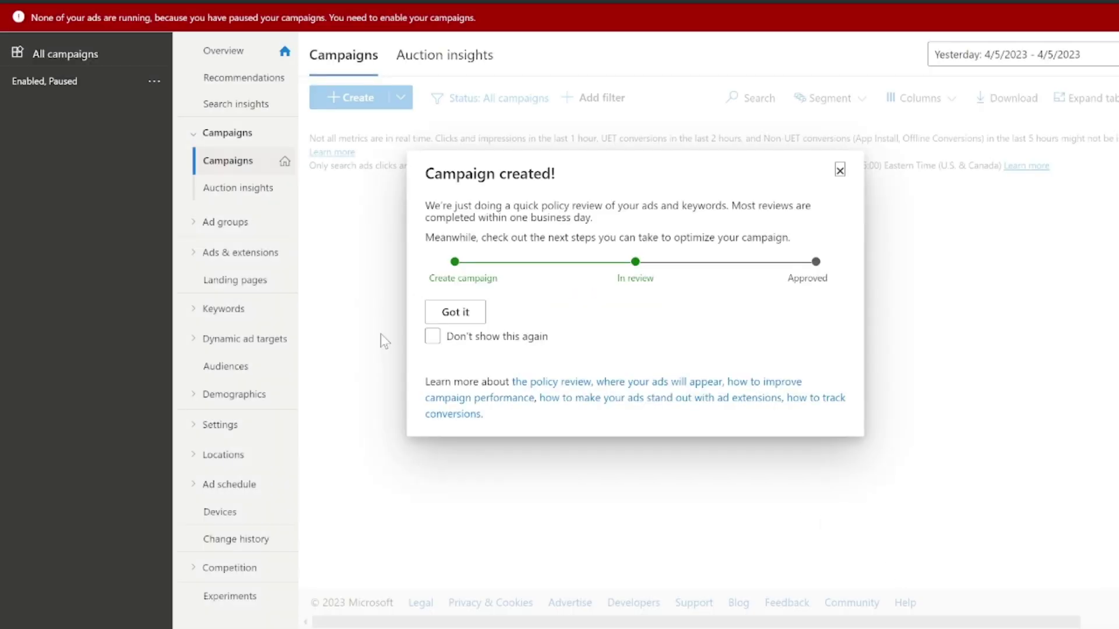
click(455, 313)
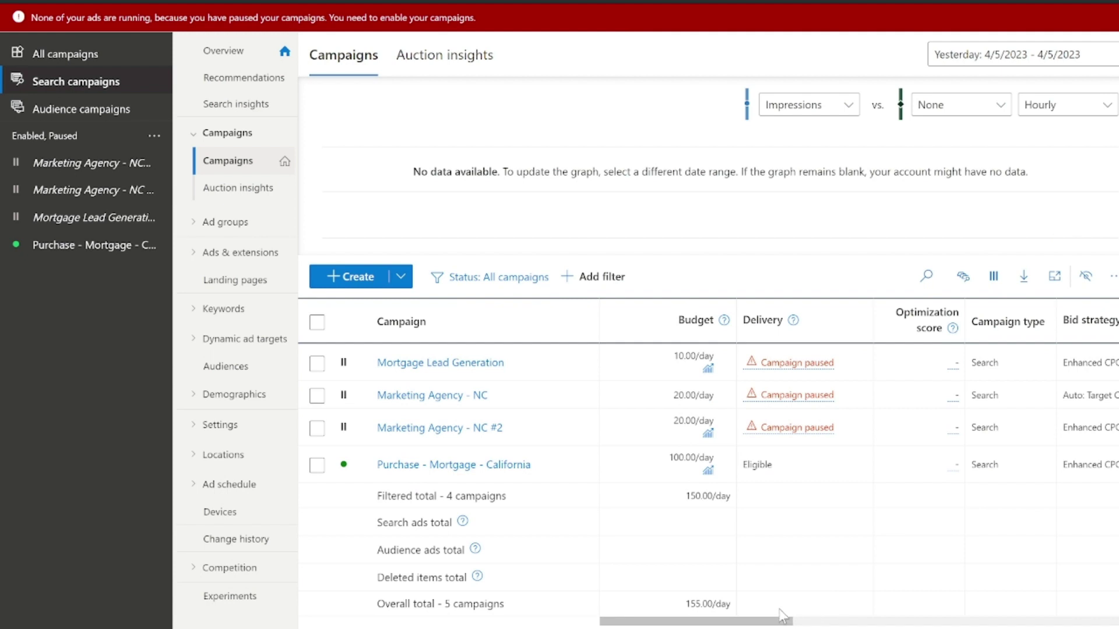
Examine the creation form for an additional UET tag, including its Microsoft Clarity option, and leave without saving
click(878, 5)
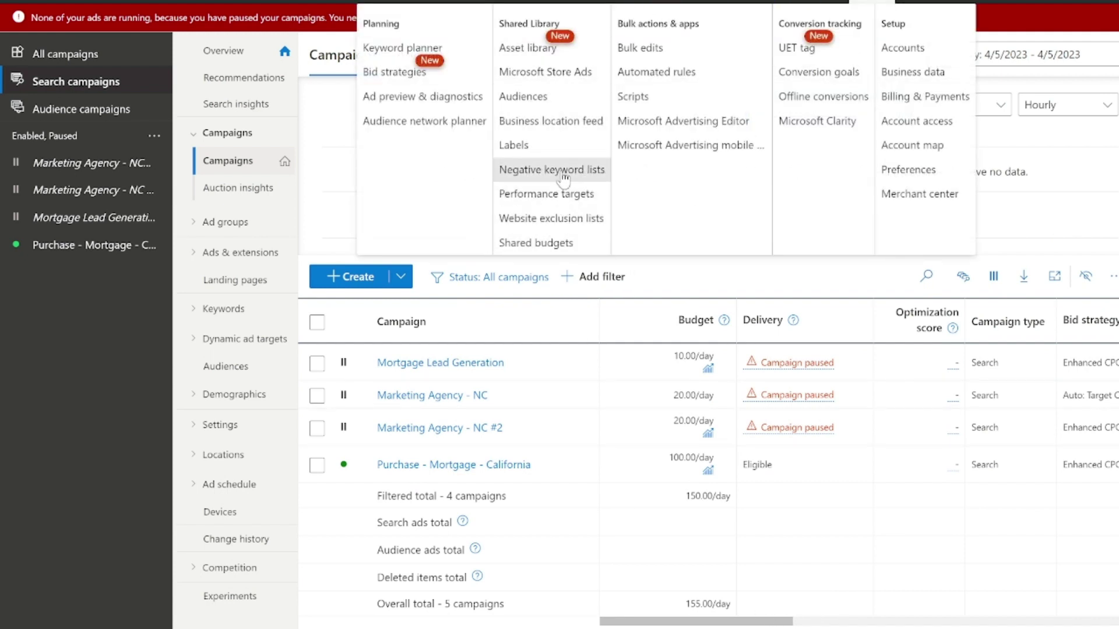
click(834, 54)
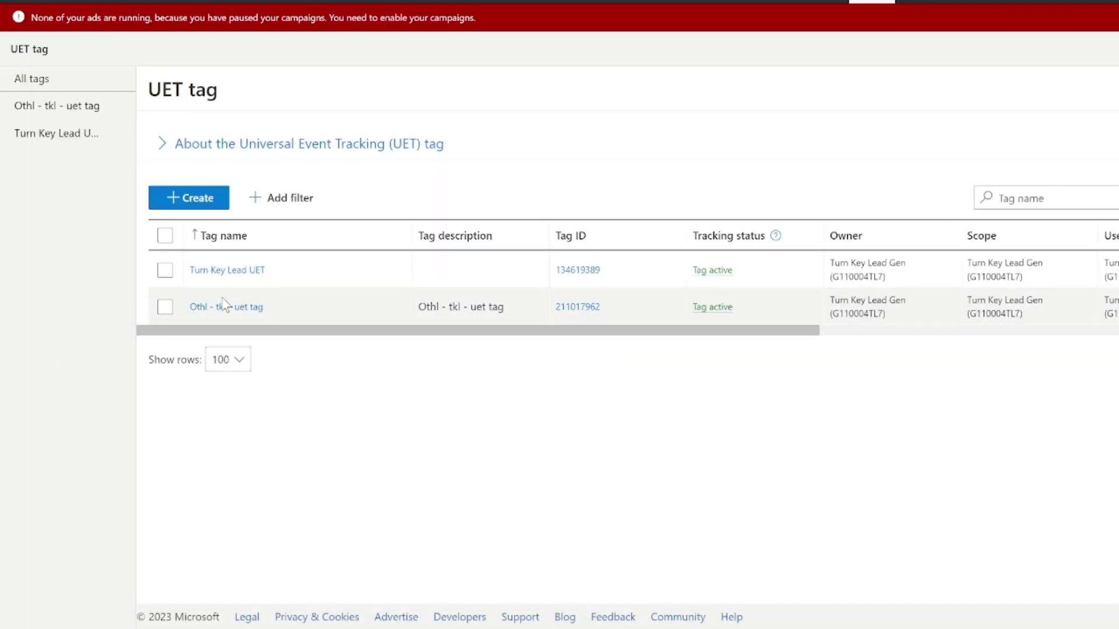
click(212, 198)
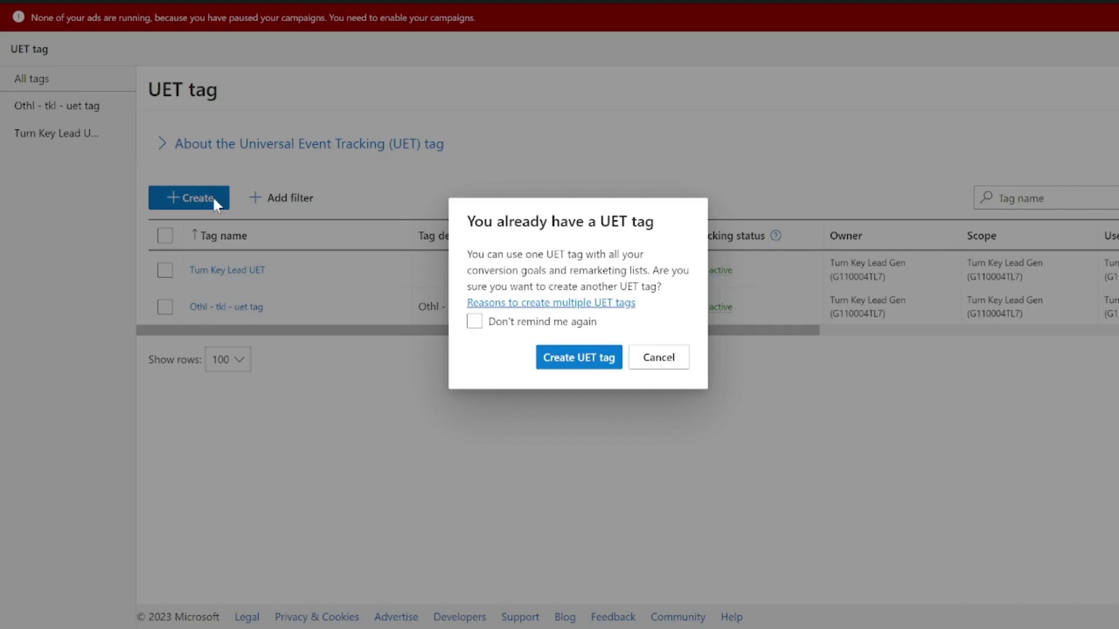
click(594, 368)
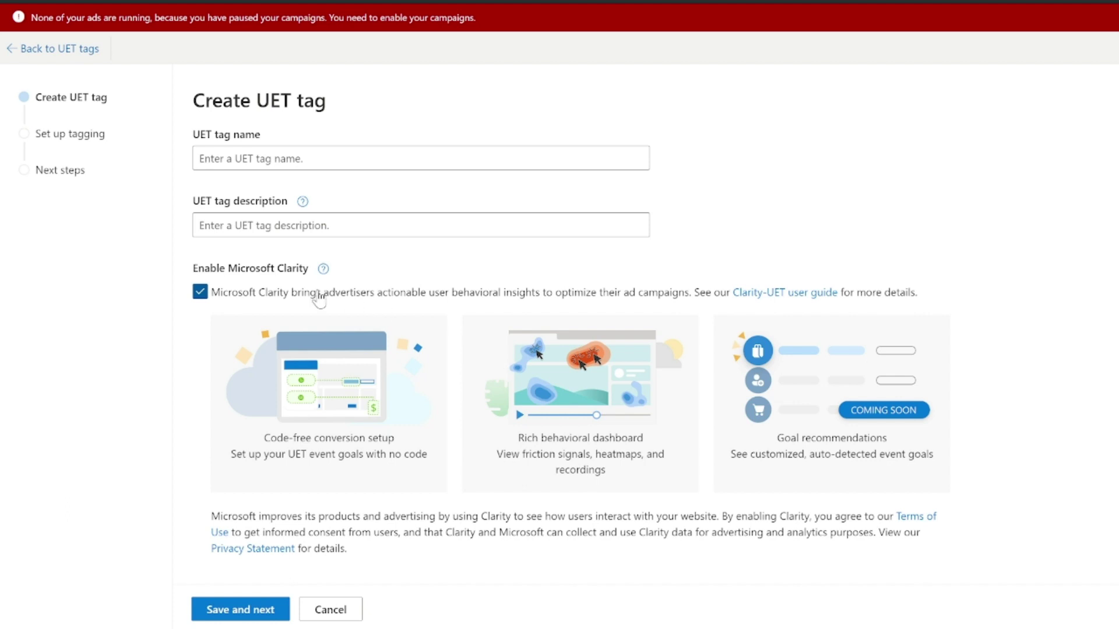
scroll(321, 236, down, 1)
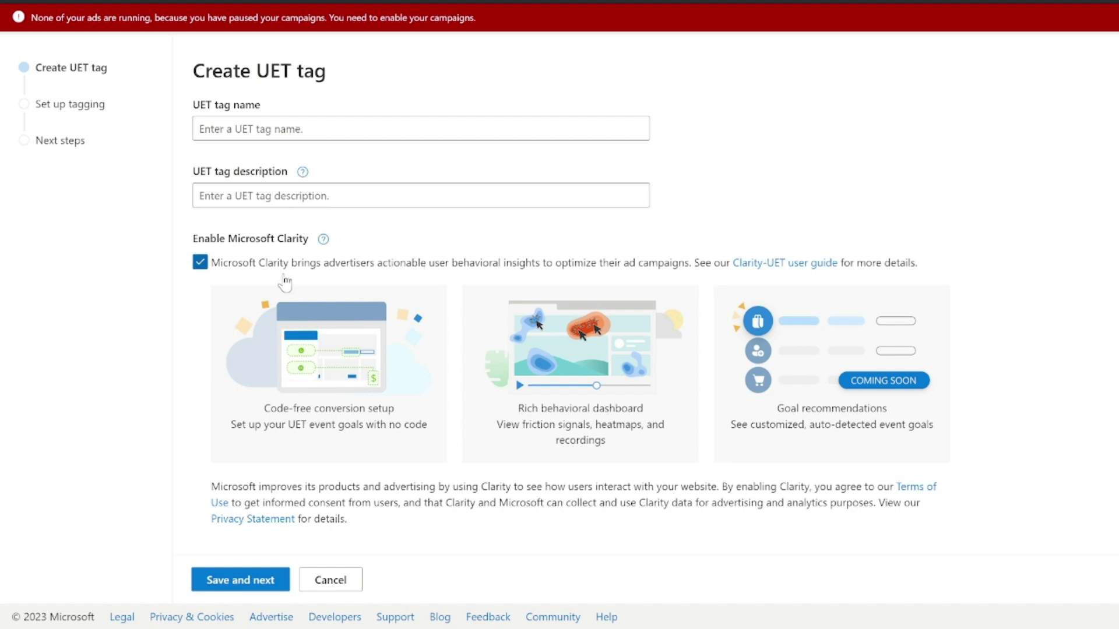
click(336, 589)
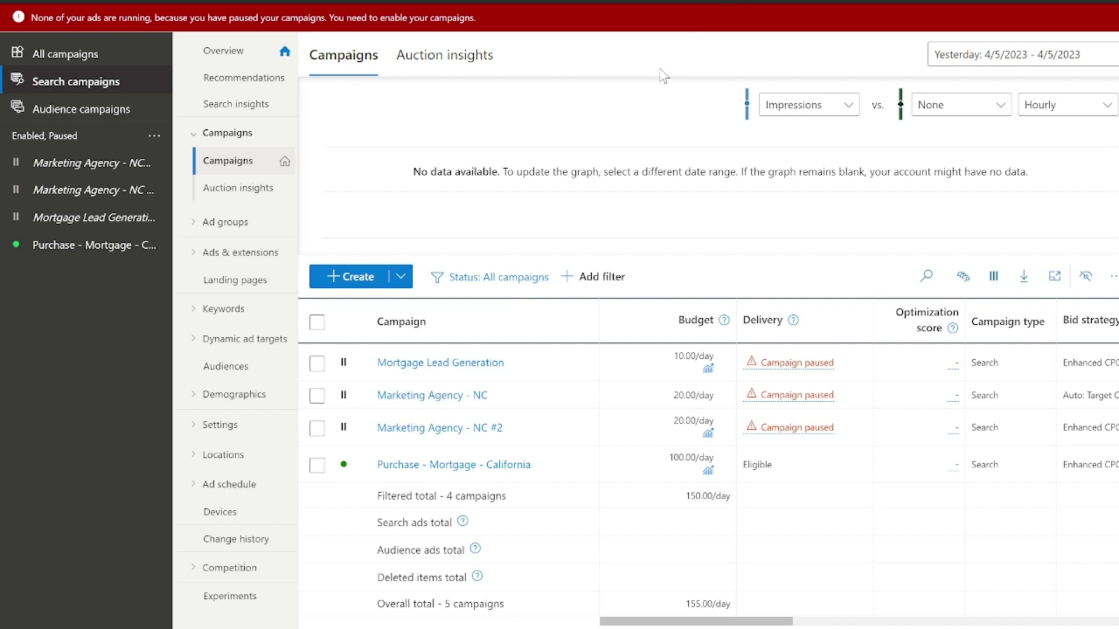
Open the import of campaigns from Google Ads
click(708, 2)
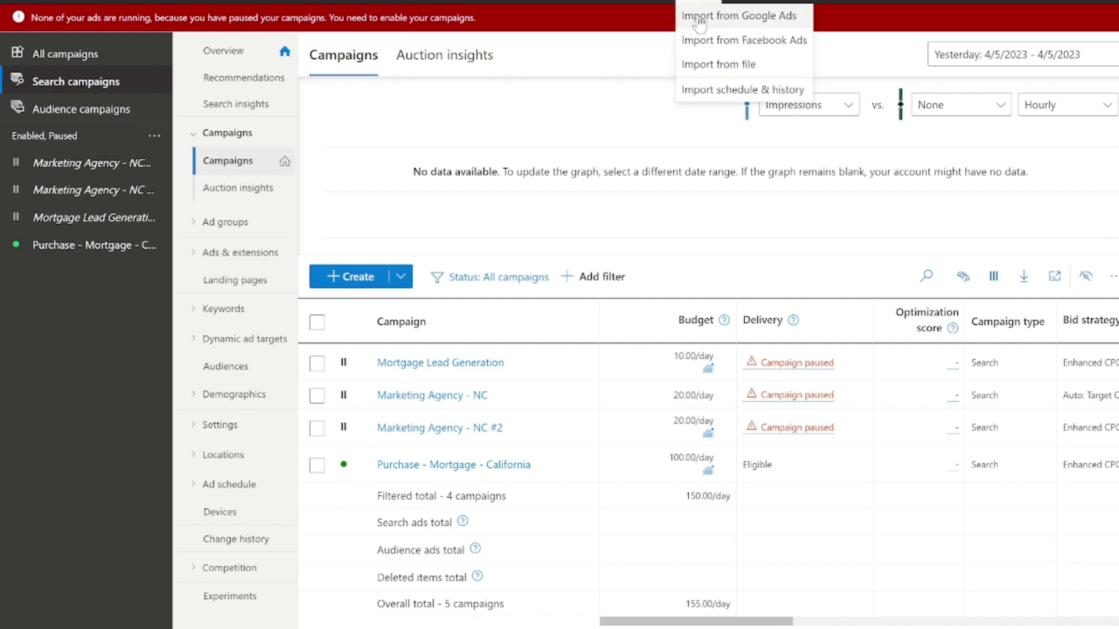
click(705, 18)
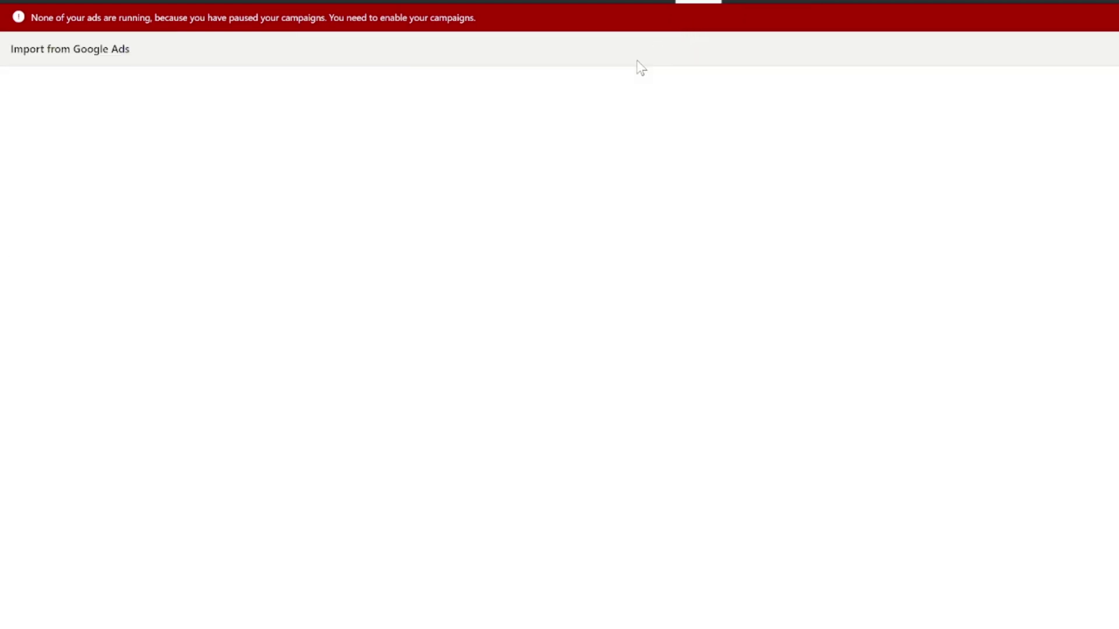